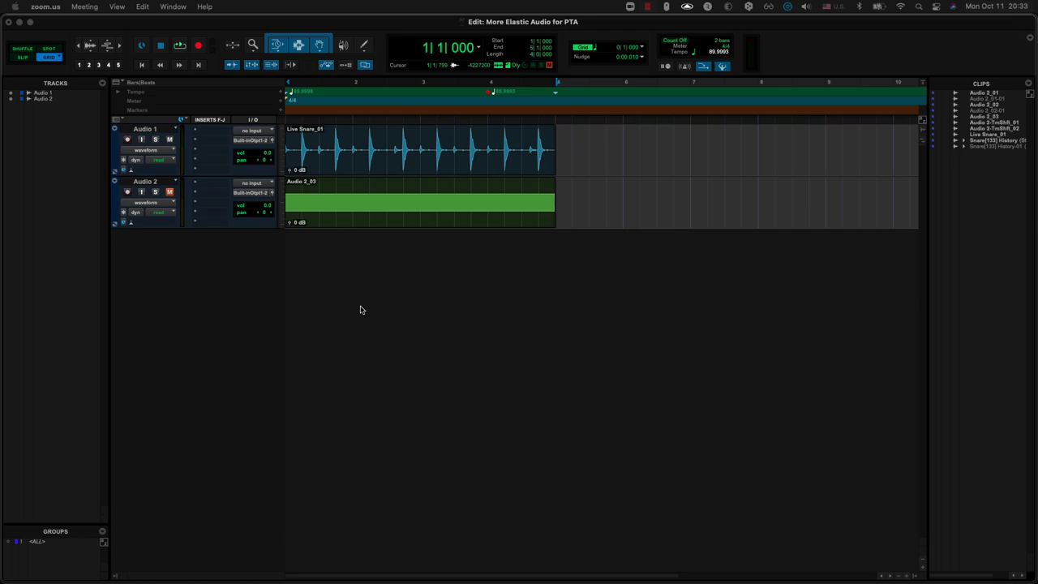
Set Audio 1's Elastic Audio mode to Rhythmic and play back the snare.
{"action": "left_click", "coordinate": [132, 173]}
{"action": "left_click", "coordinate": [132, 173]}
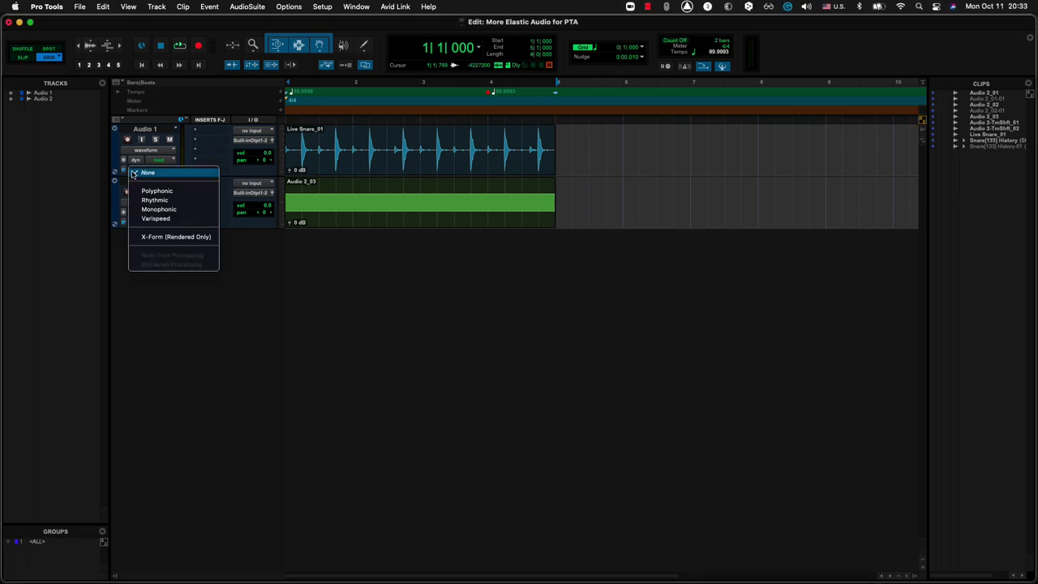
{"action": "left_click", "coordinate": [162, 200]}
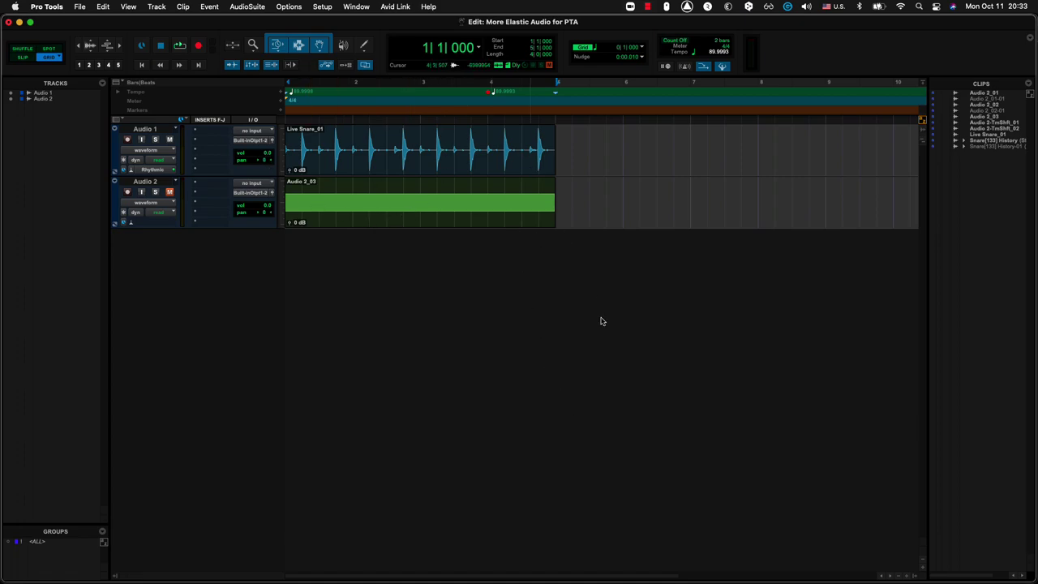
{"action": "key", "text": "space"}
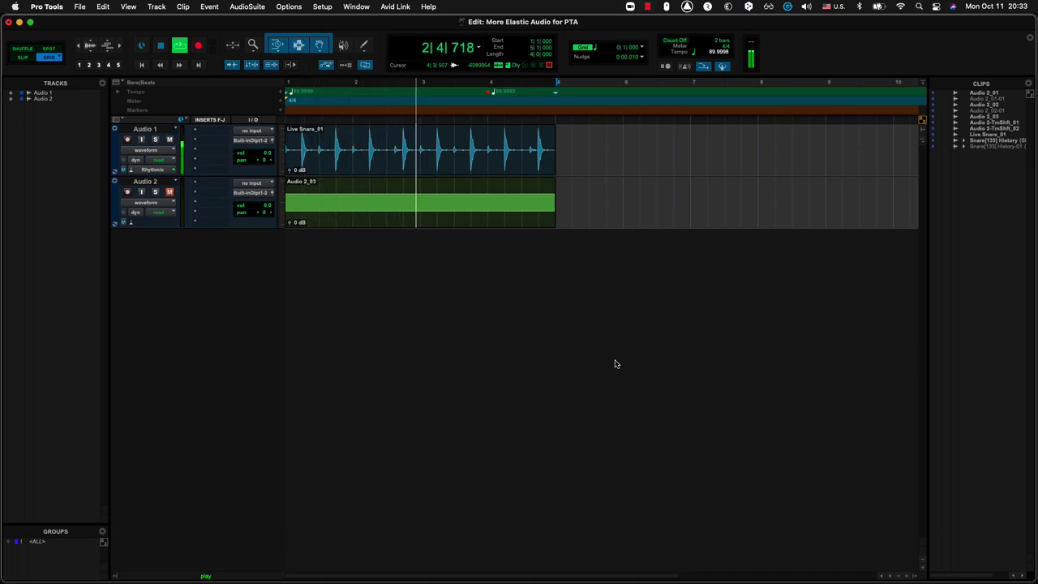
{"action": "key", "text": "space"}
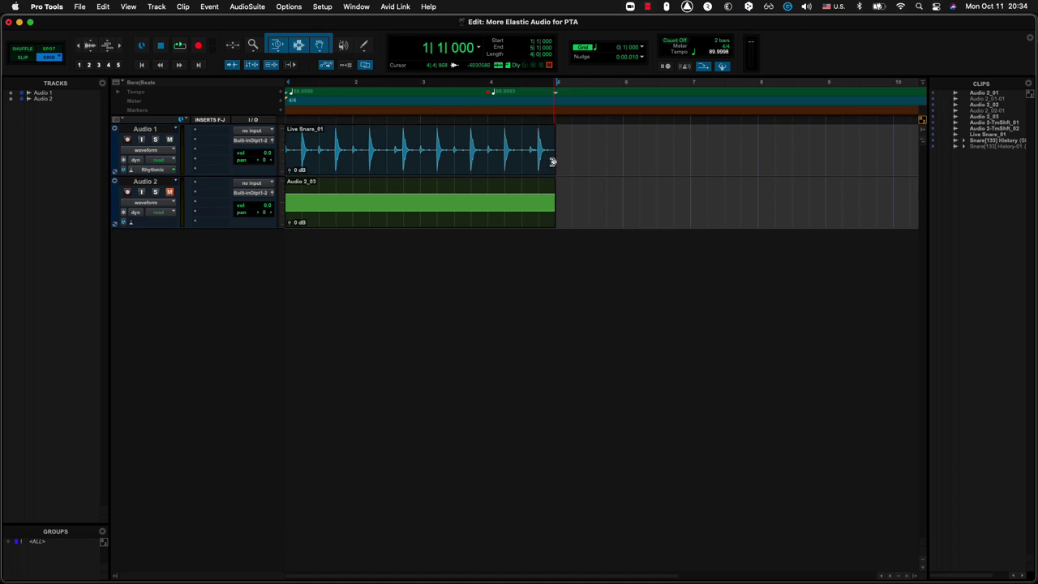
Time-stretch the snare clip to end at bar 4, audition it, then stretch it to bar 7 and play.
{"action": "left_click_drag", "start_coordinate": [552, 161], "coordinate": [483, 157]}
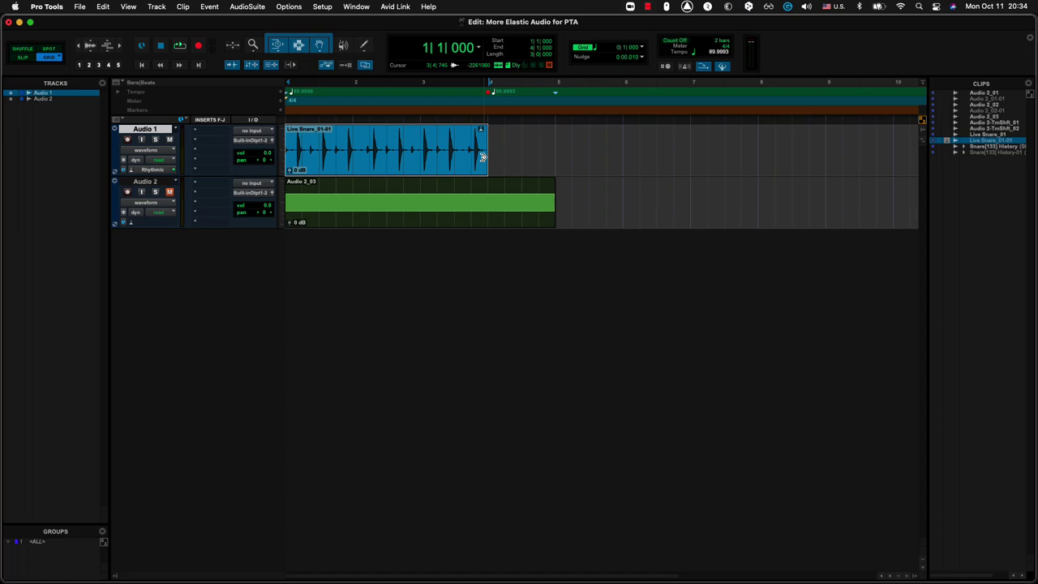
{"action": "key", "text": "space"}
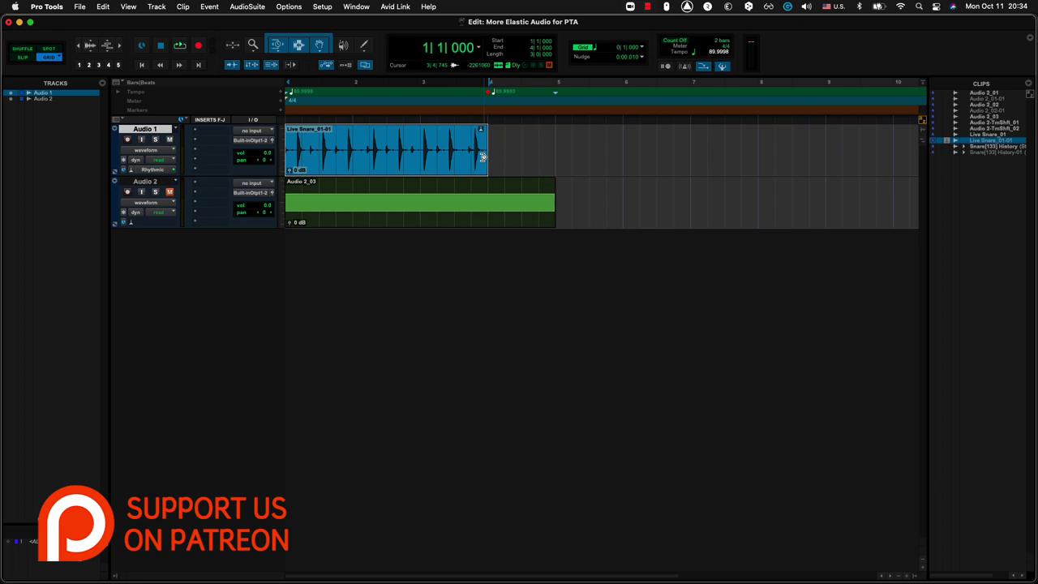
{"action": "left_click_drag", "start_coordinate": [482, 157], "coordinate": [690, 151]}
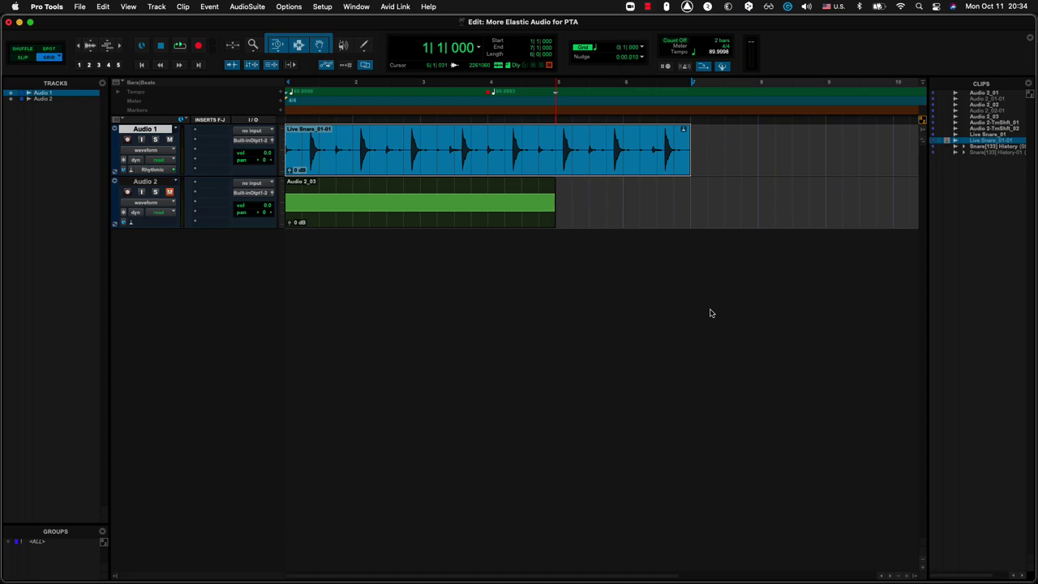
{"action": "key", "text": "space"}
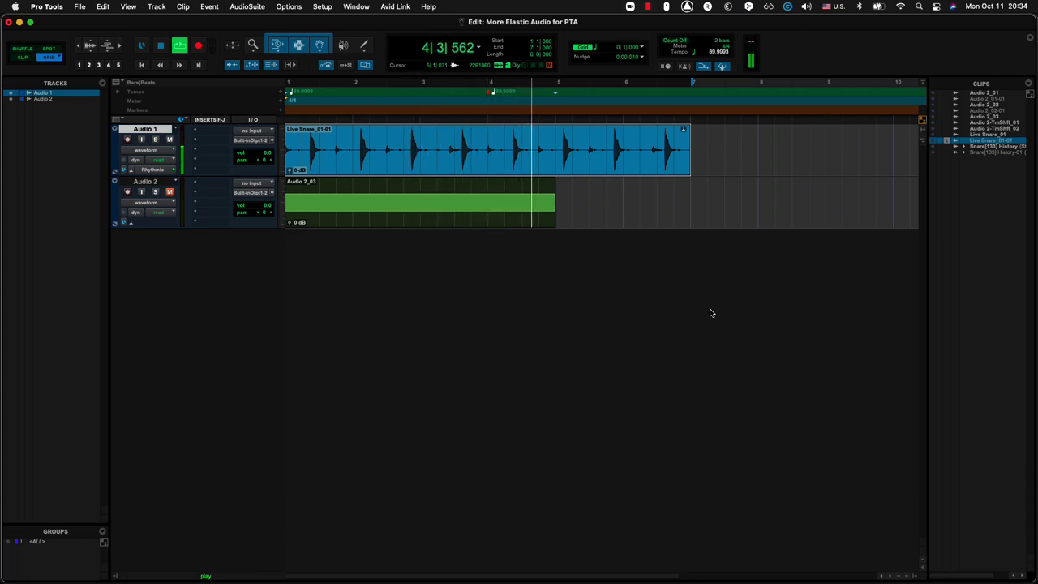
{"action": "key", "text": "space"}
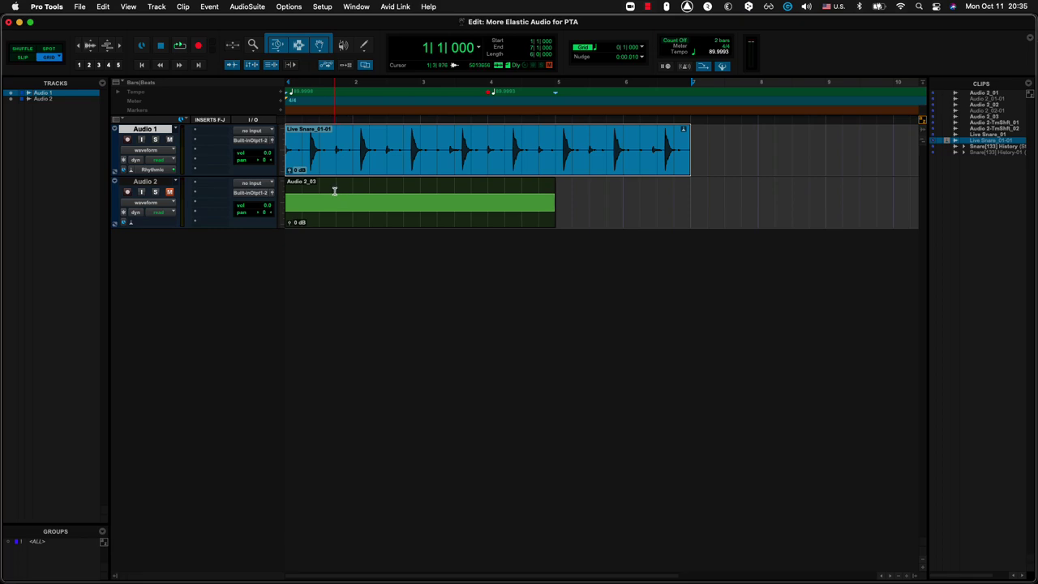
{"action": "key", "text": "space"}
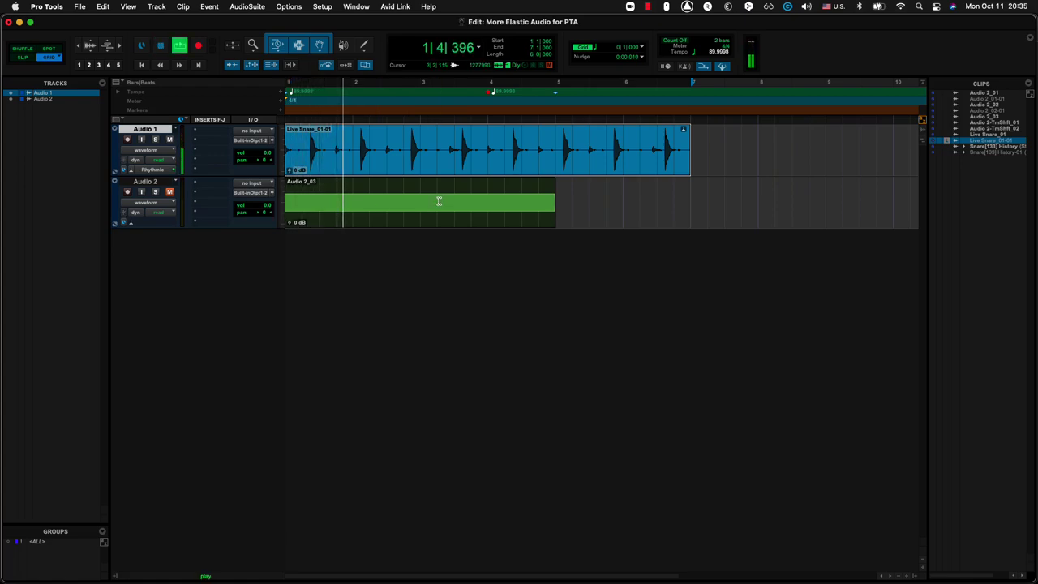
{"action": "key", "text": "space"}
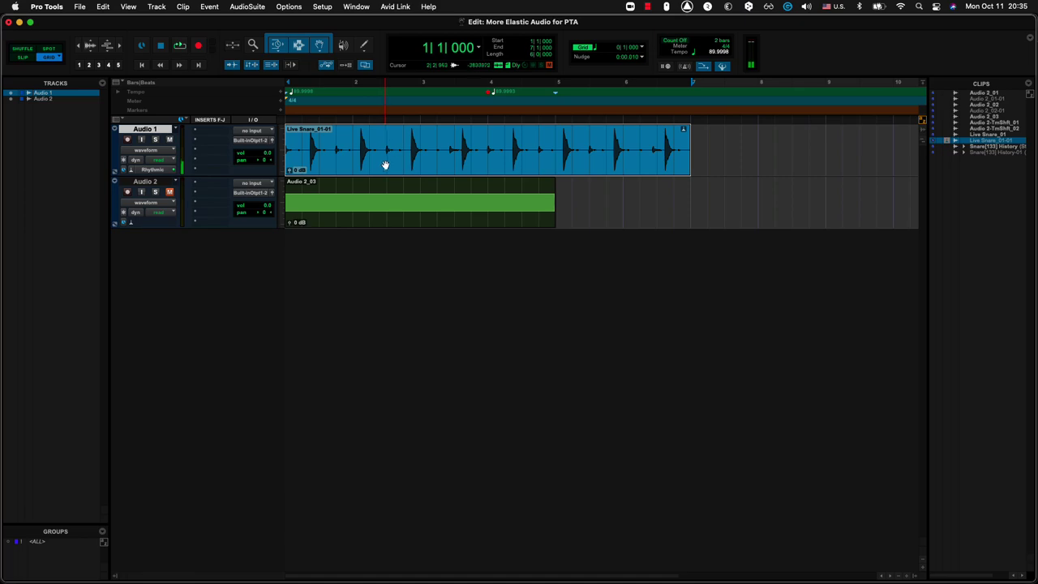
{"action": "key", "text": "super+bracketright"}
{"action": "key", "text": "super+bracketright"}
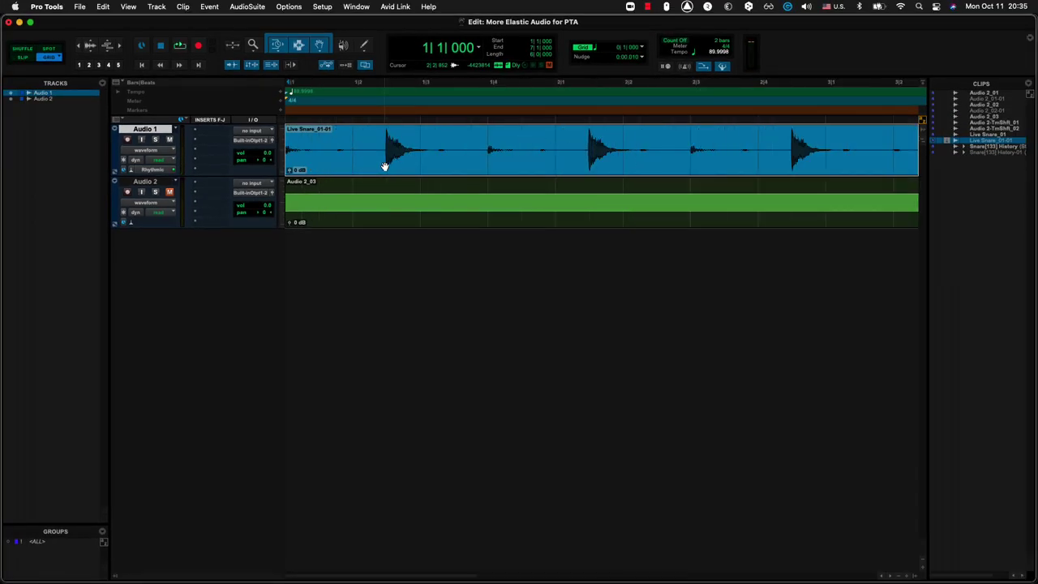
{"action": "key", "text": "super+bracketright"}
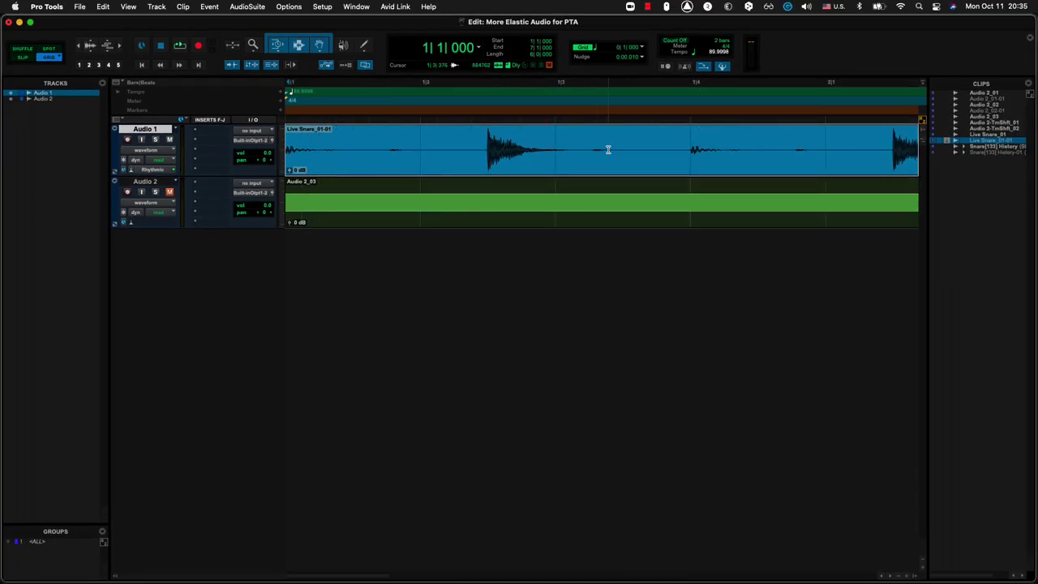
{"action": "key", "text": "super+bracketleft"}
{"action": "key", "text": "super+bracketleft"}
{"action": "key", "text": "super+bracketleft"}
{"action": "key", "text": "super+bracketright"}
{"action": "key", "text": "super+bracketleft"}
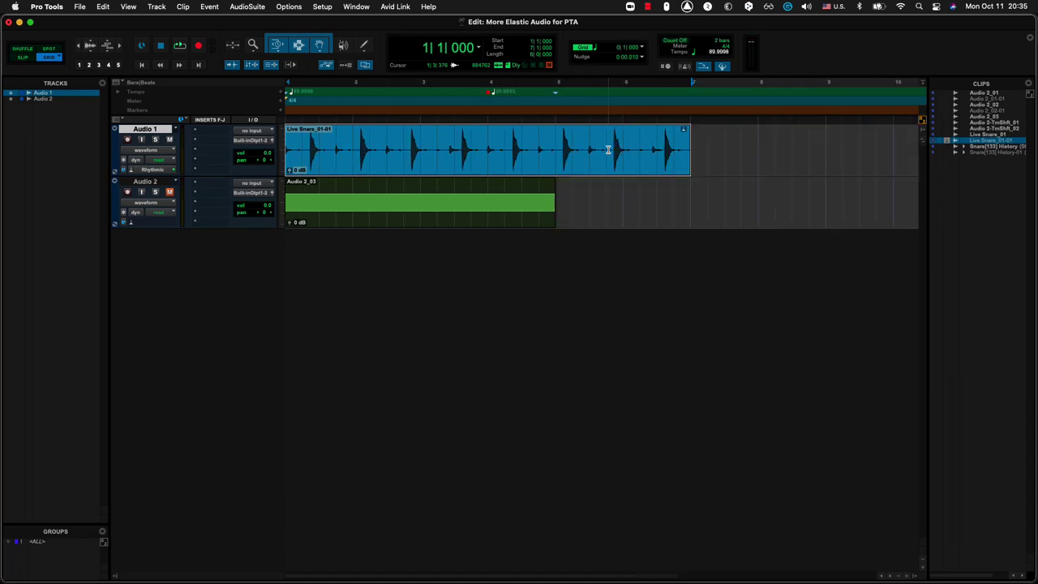
Open Audio 1's Rhythmic Elastic Audio settings window and move it off the snare clip.
{"action": "left_click", "coordinate": [150, 172]}
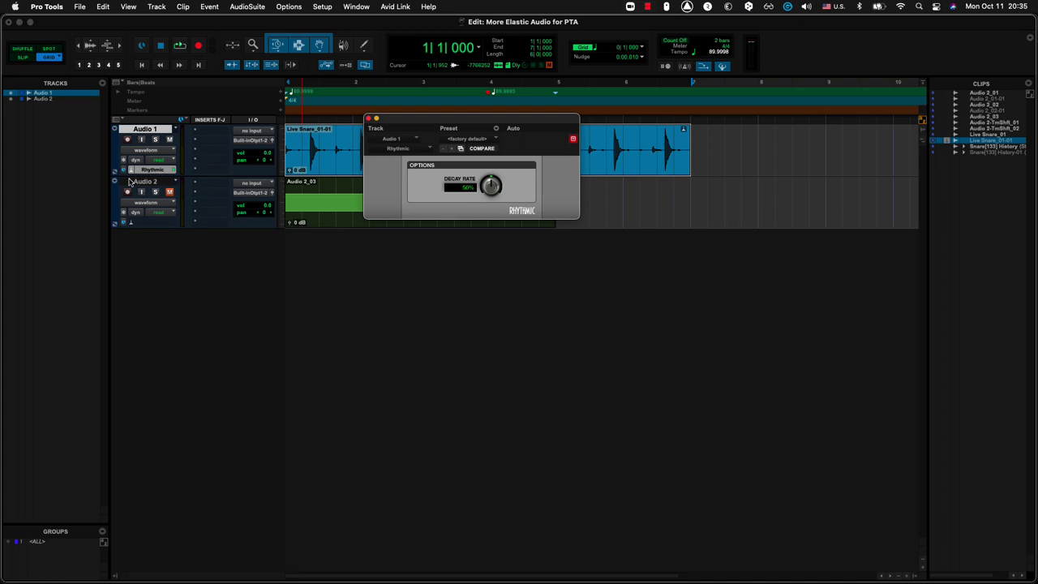
{"action": "left_click", "coordinate": [132, 171]}
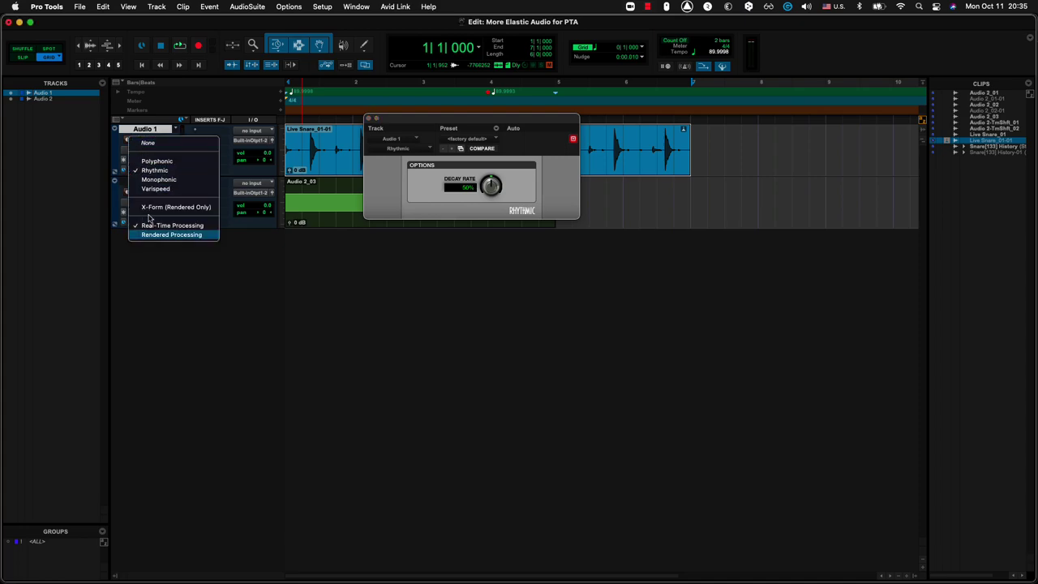
{"action": "left_click", "coordinate": [196, 234]}
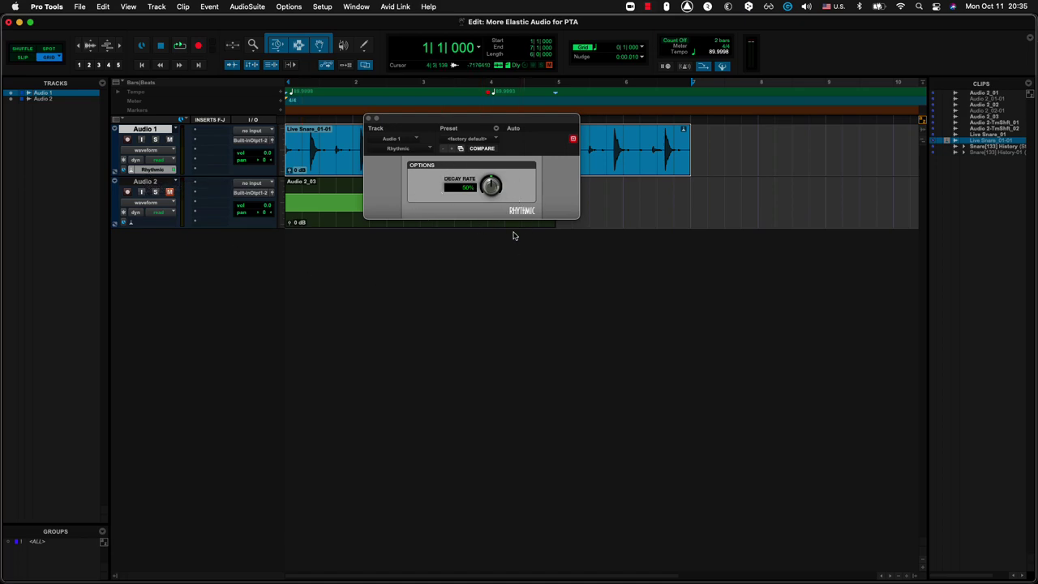
{"action": "left_click_drag", "start_coordinate": [547, 121], "coordinate": [556, 193]}
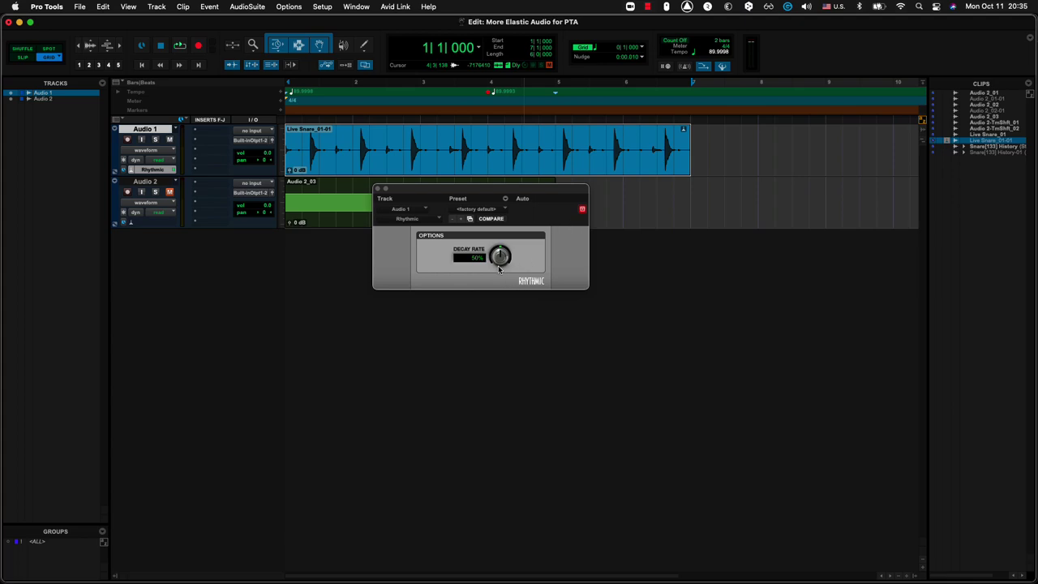
Raise the Rhythmic Decay Rate to 100% and play the snare twice.
{"action": "left_click_drag", "start_coordinate": [500, 268], "coordinate": [526, 191]}
{"action": "key", "text": "space"}
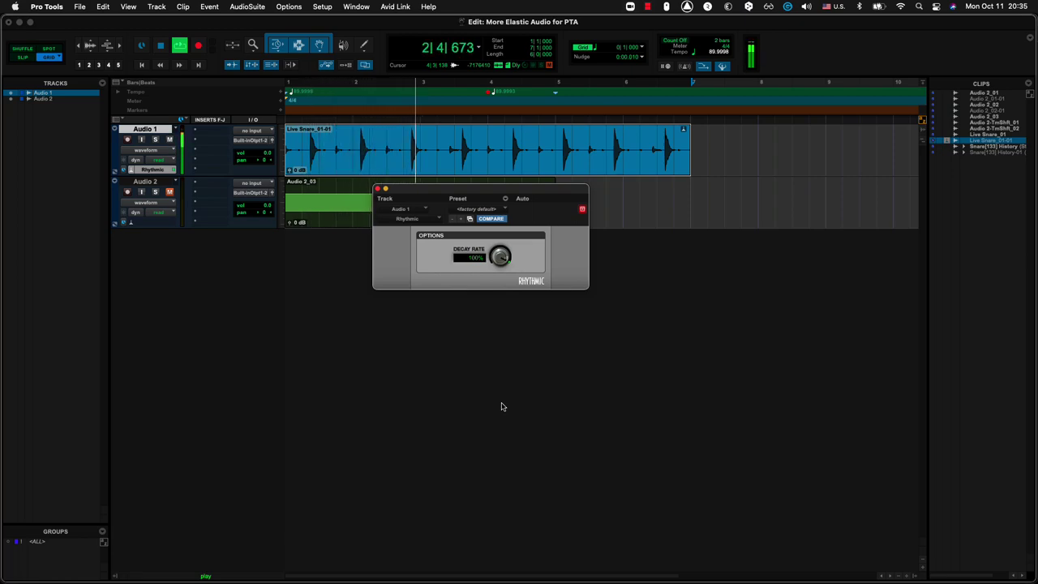
{"action": "key", "text": "space"}
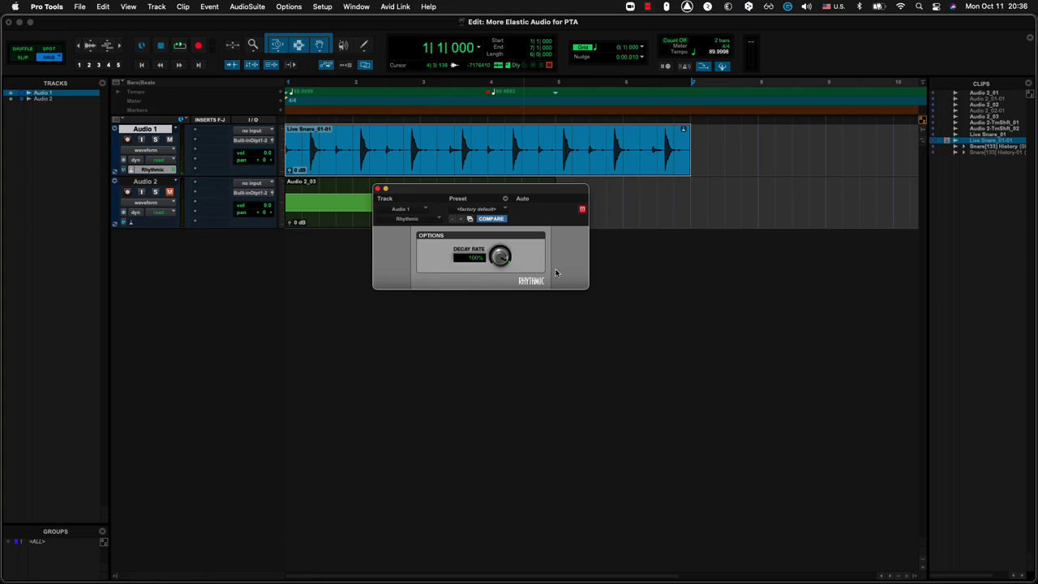
{"action": "key", "text": "space"}
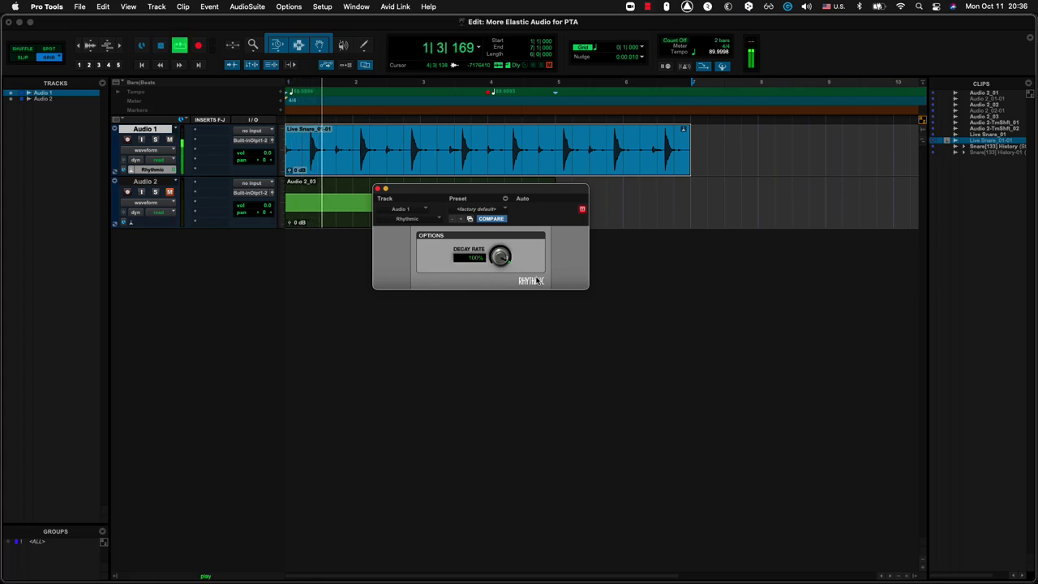
{"action": "key", "text": "space"}
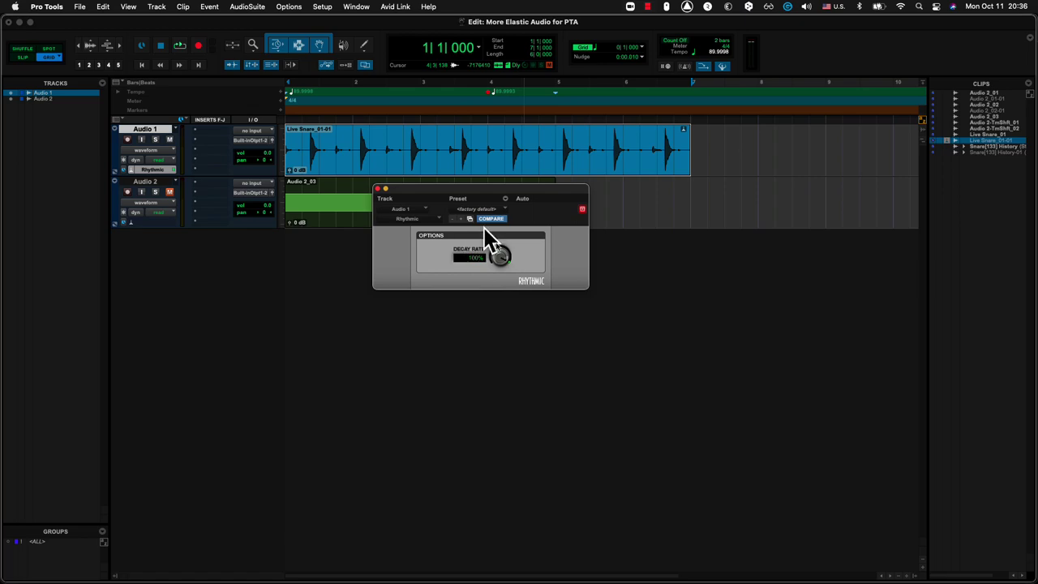
Lower the Decay Rate to 25%, then to 6%, auditioning the snare at each setting.
{"action": "left_click_drag", "start_coordinate": [500, 257], "coordinate": [502, 341]}
{"action": "key", "text": "space"}
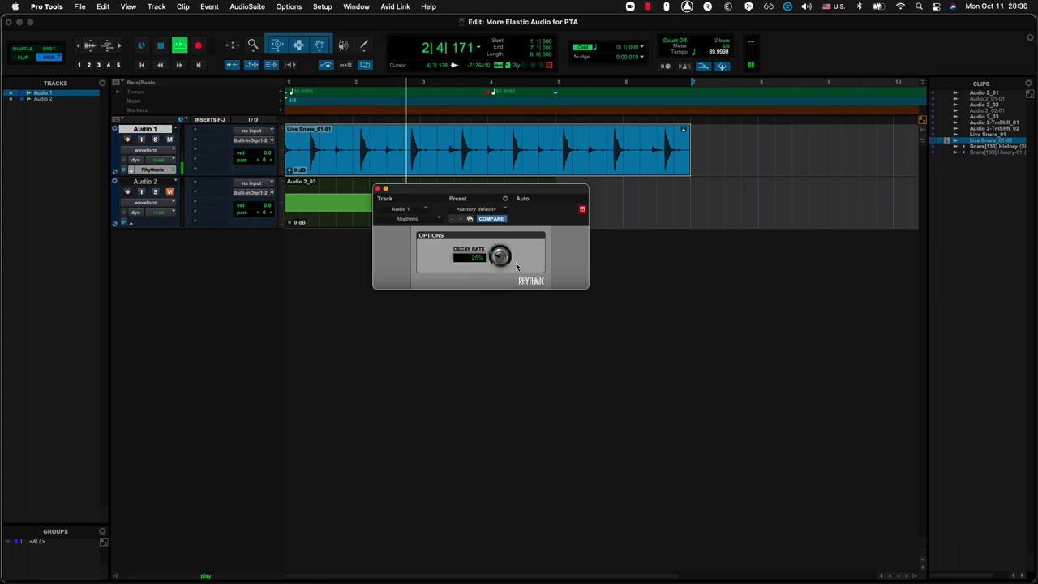
{"action": "key", "text": "space"}
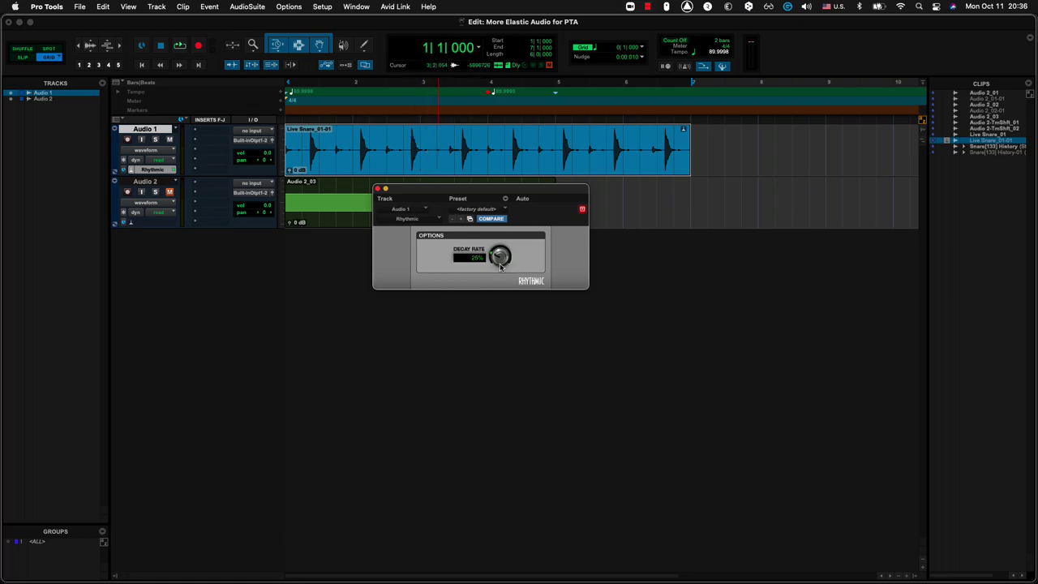
{"action": "left_click_drag", "start_coordinate": [500, 264], "coordinate": [500, 284]}
{"action": "key", "text": "space"}
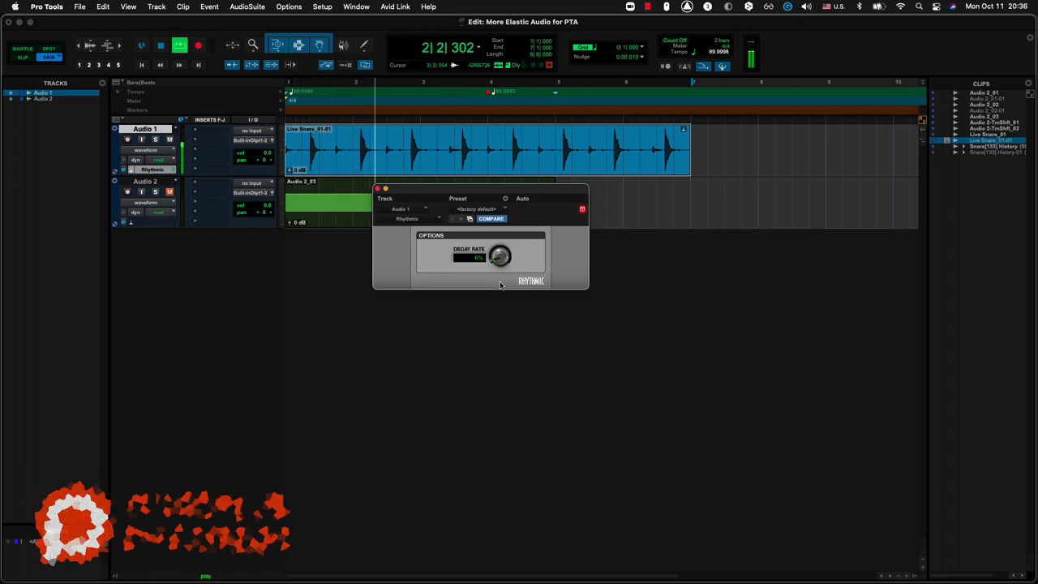
{"action": "key", "text": "space"}
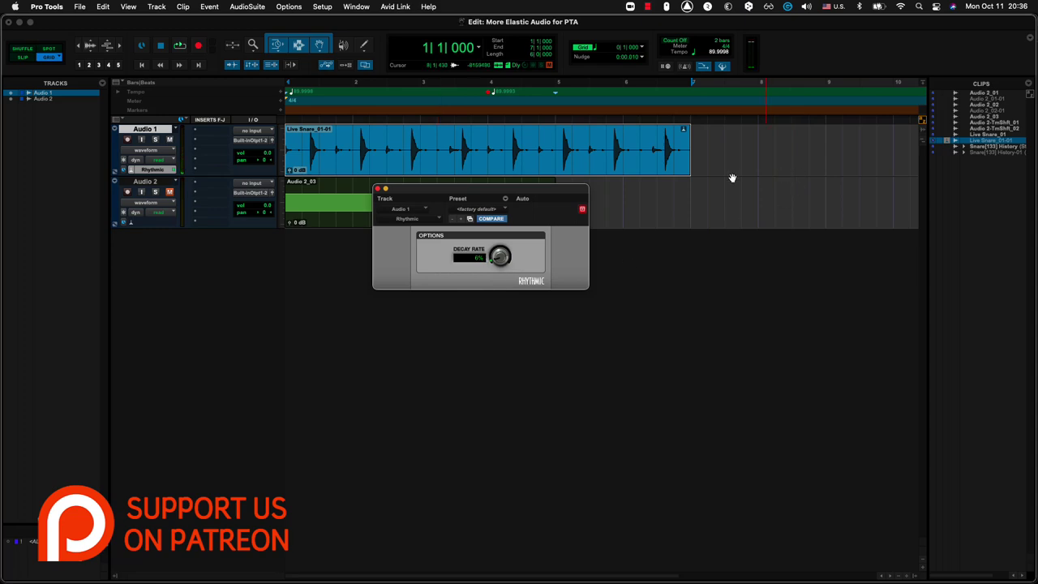
Shrink the snare clip to end near bar 5 and play it.
{"action": "left_click_drag", "start_coordinate": [687, 143], "coordinate": [575, 148]}
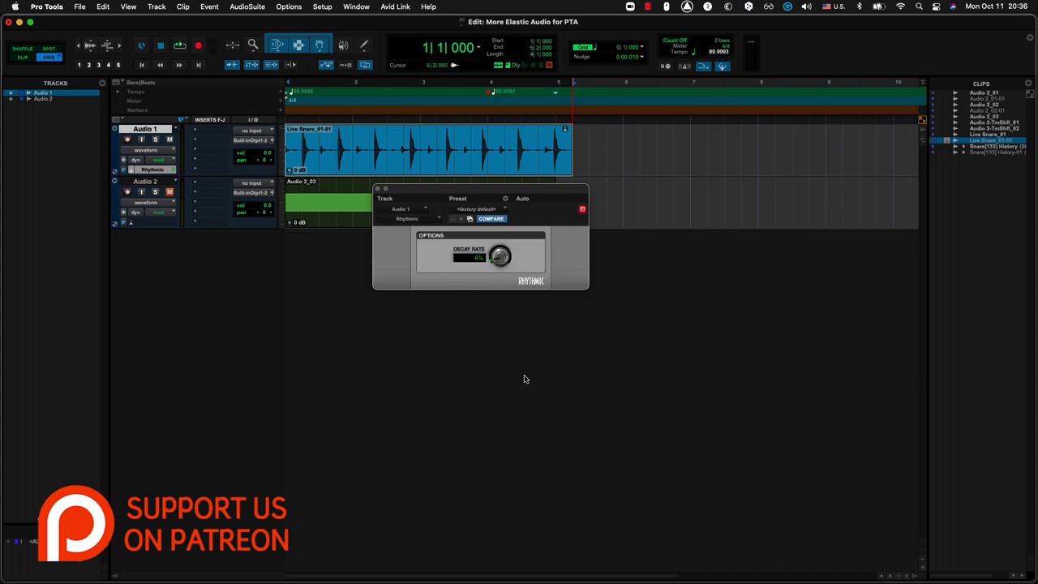
{"action": "key", "text": "space"}
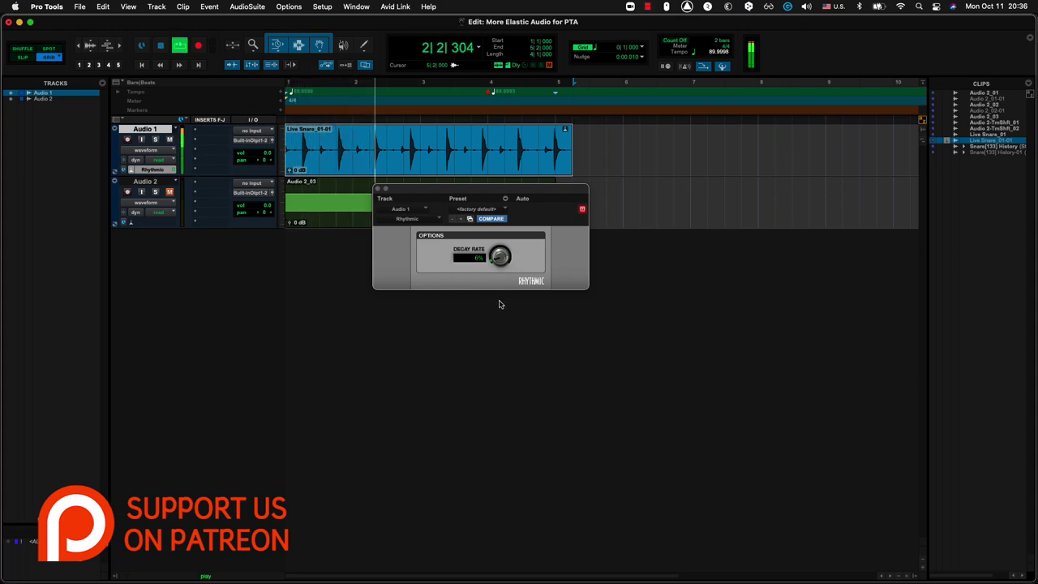
{"action": "key", "text": "space"}
Reset the Decay Rate to 100%, audition, then undo back to the original Live Snare_01 clip.
{"action": "left_click", "coordinate": [499, 258], "text": "alt"}
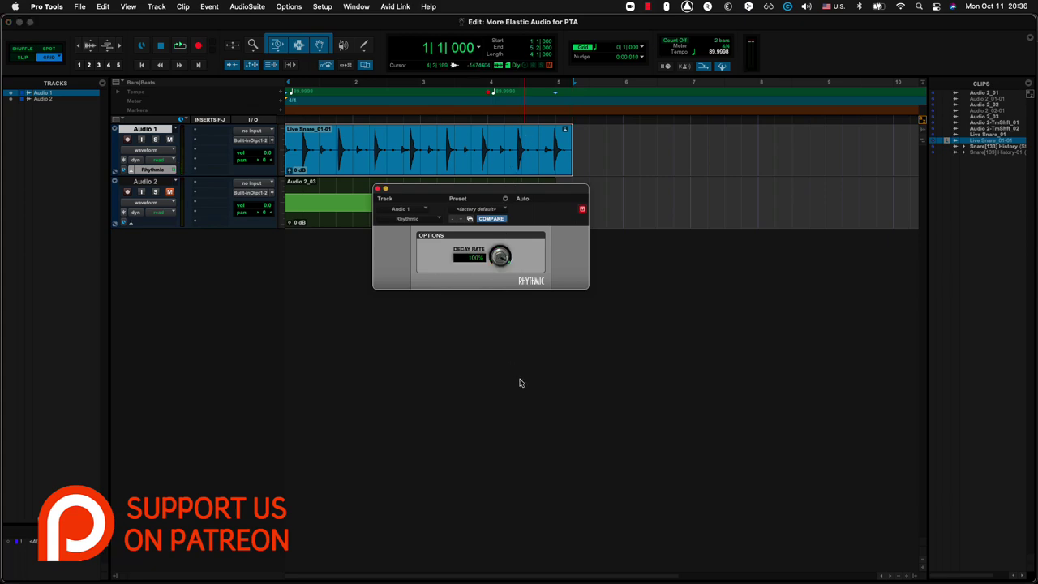
{"action": "key", "text": "space"}
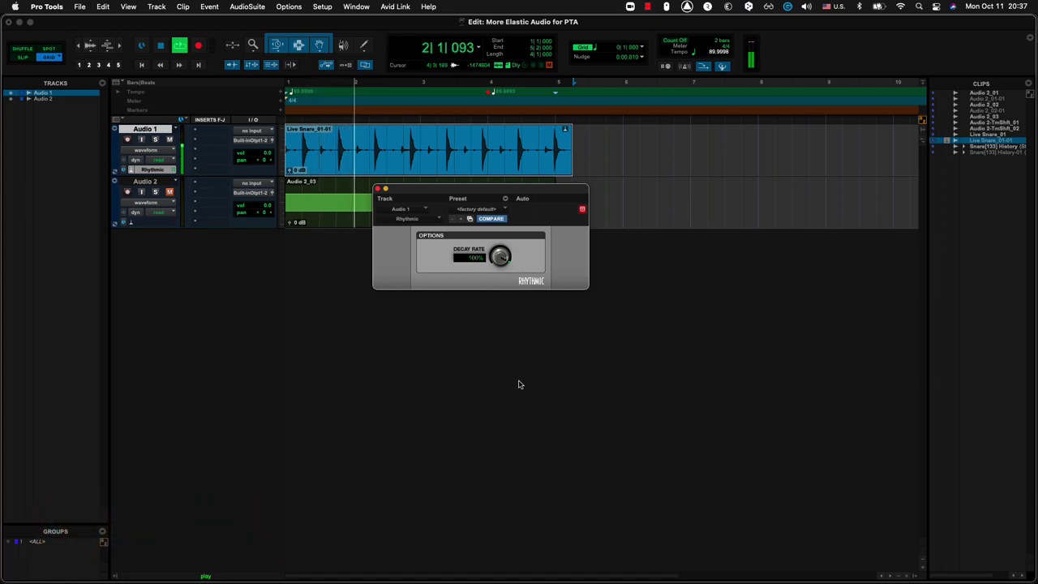
{"action": "key", "text": "space"}
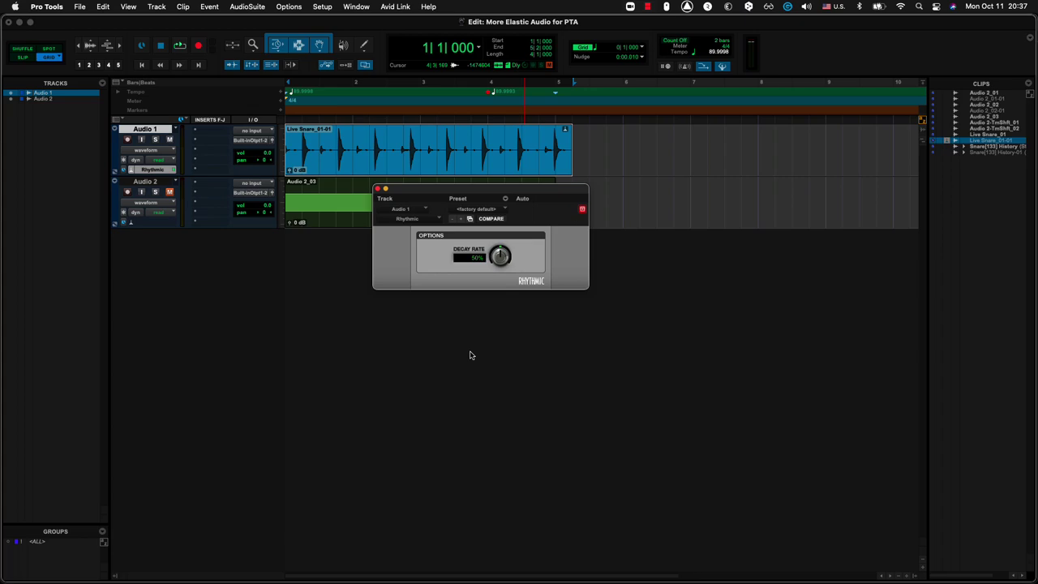
{"action": "key", "text": "super+z"}
{"action": "key", "text": "super+z"}
{"action": "key", "text": "super+z"}
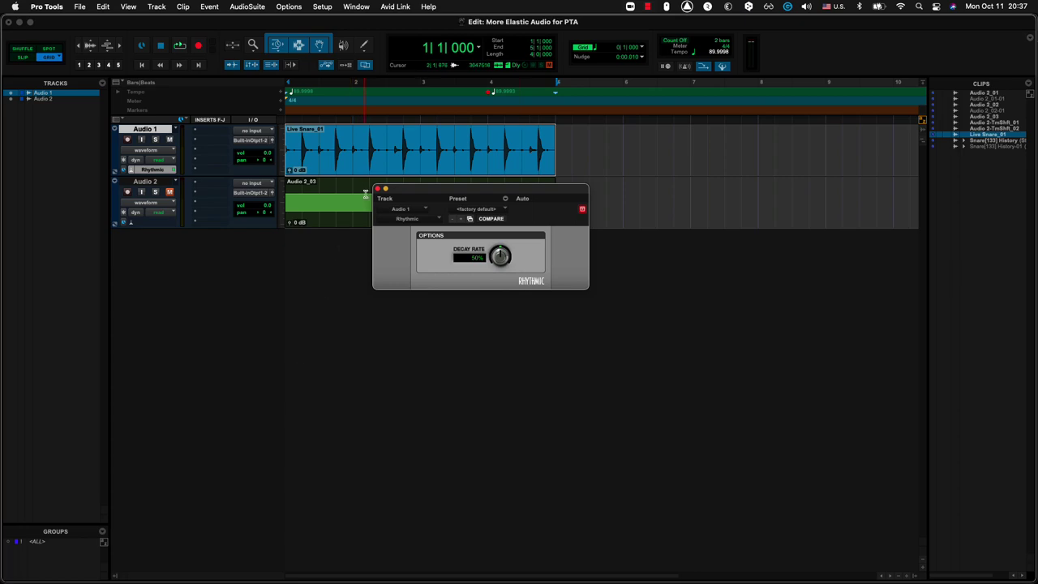
Separate the Live Snare clip at its transients, accepting the default pre-separate amount.
{"action": "left_click", "coordinate": [111, 12]}
{"action": "mouse_move", "coordinate": [188, 296]}
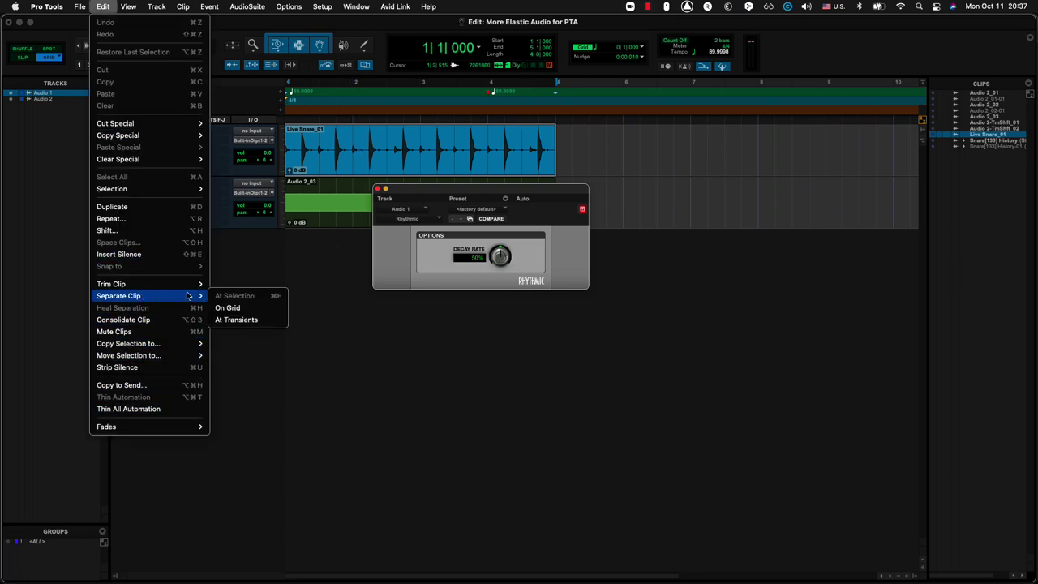
{"action": "left_click", "coordinate": [242, 321]}
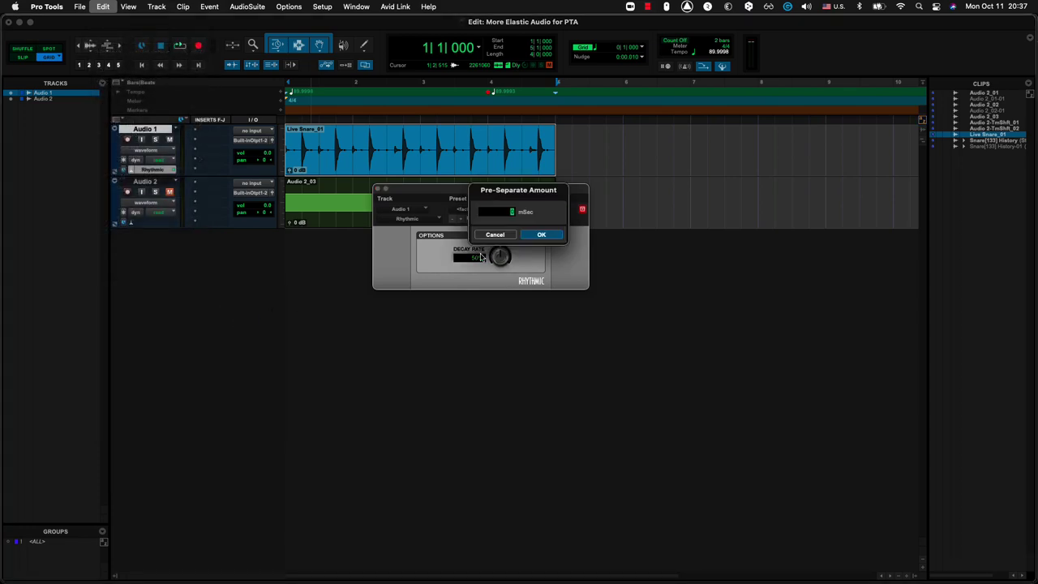
{"action": "left_click", "coordinate": [547, 236]}
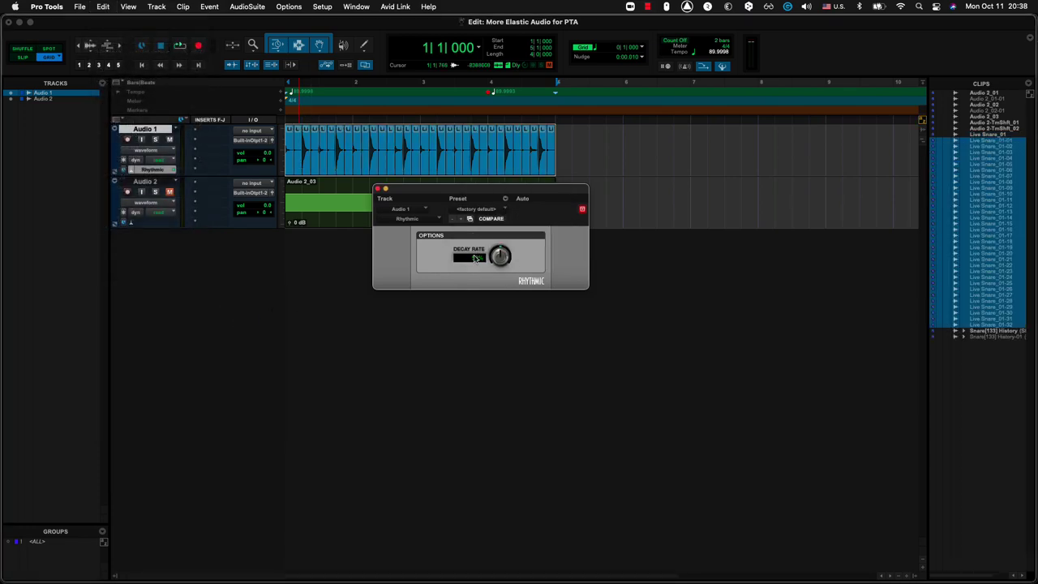
Set Audio 1's Elastic Audio to None, its timebase to Ticks, and expand the Tempo ruler.
{"action": "left_click", "coordinate": [130, 173]}
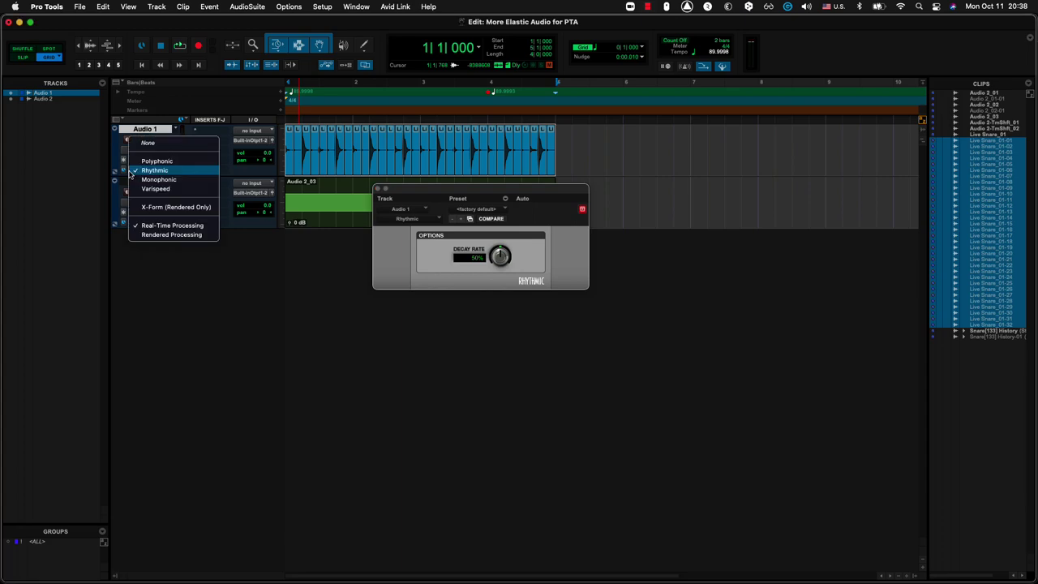
{"action": "left_click", "coordinate": [152, 145]}
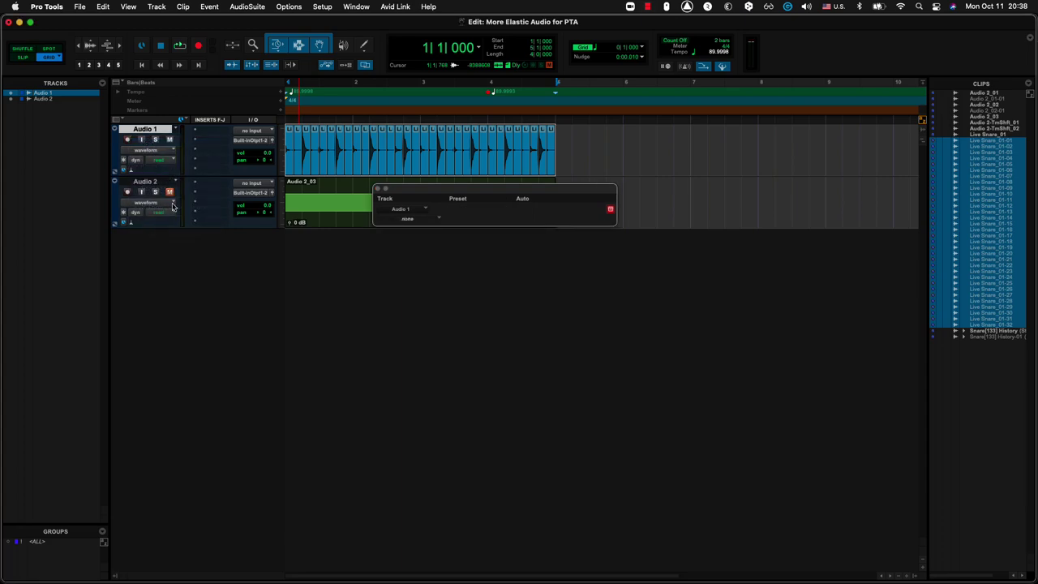
{"action": "left_click", "coordinate": [124, 173]}
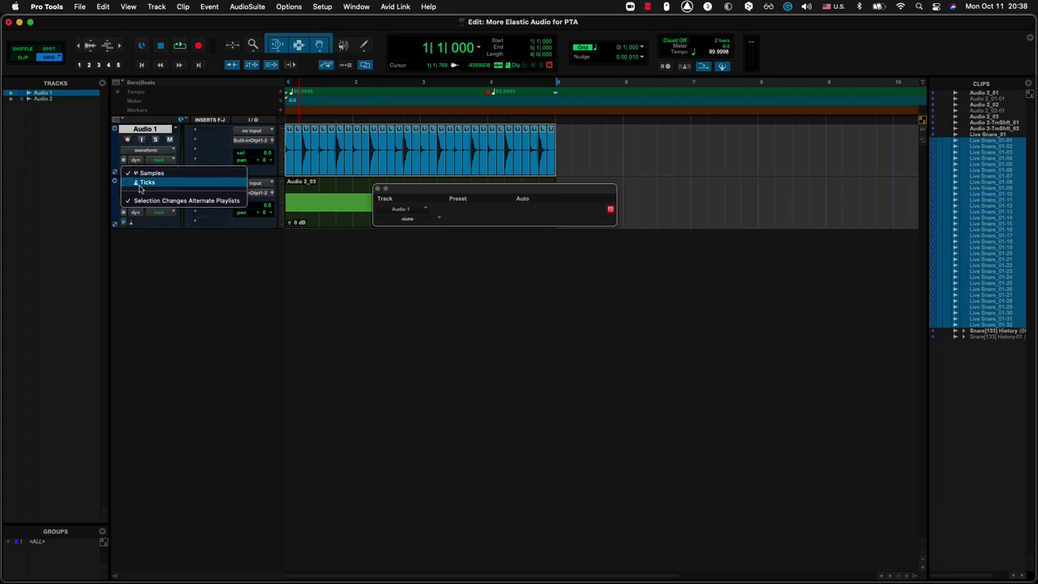
{"action": "left_click", "coordinate": [148, 173]}
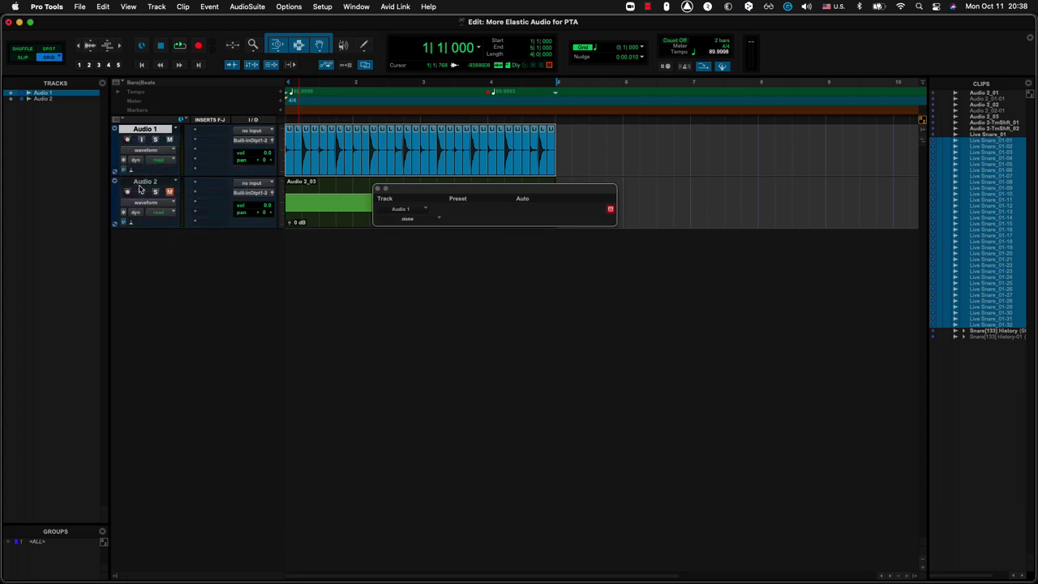
{"action": "left_click", "coordinate": [118, 91]}
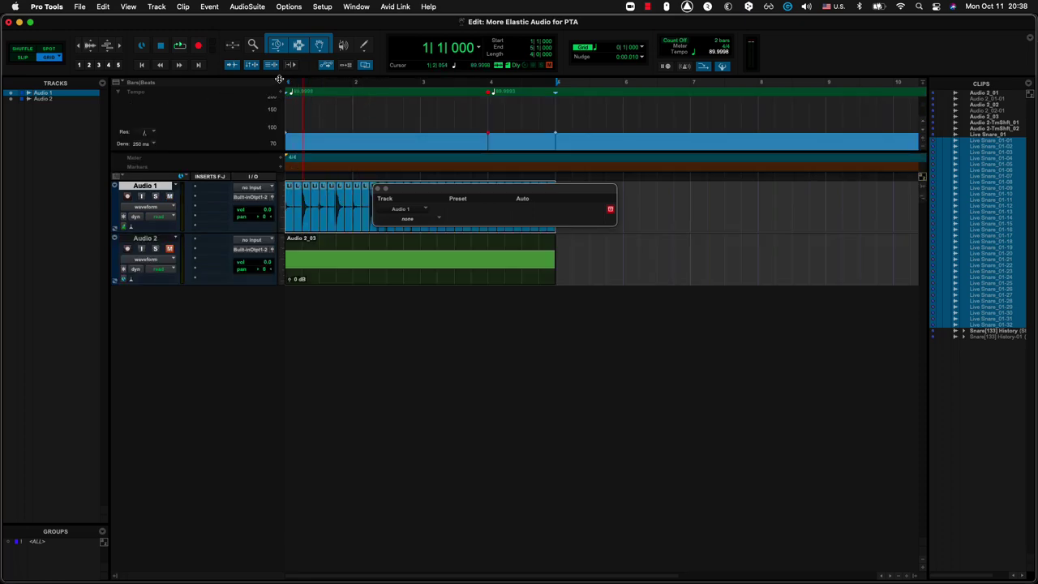
Turn off the Smart Tool, switch to Manual Tempo 120, and play the sliced snare.
{"action": "left_click", "coordinate": [281, 46]}
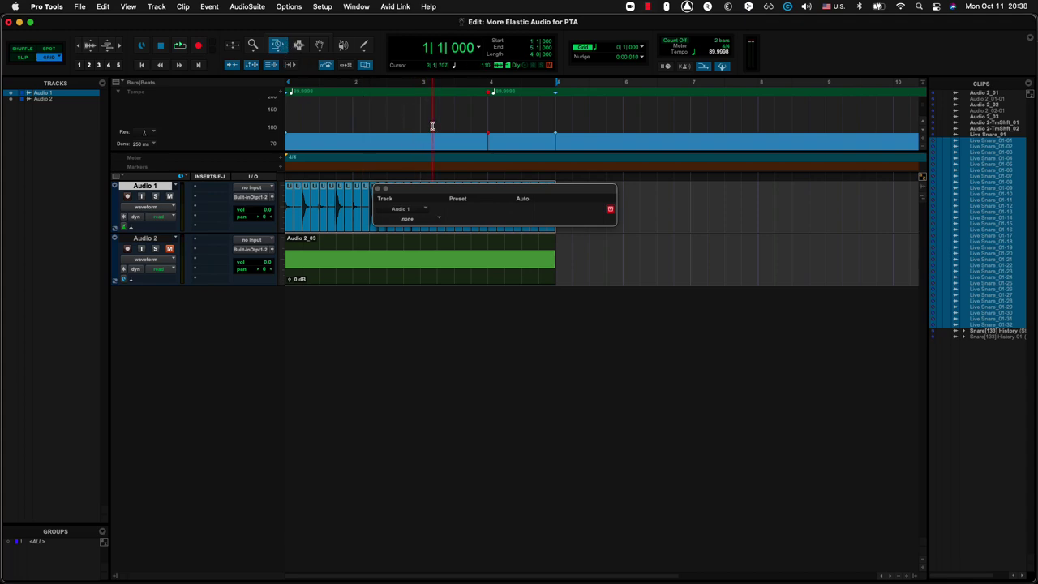
{"action": "left_click", "coordinate": [724, 68]}
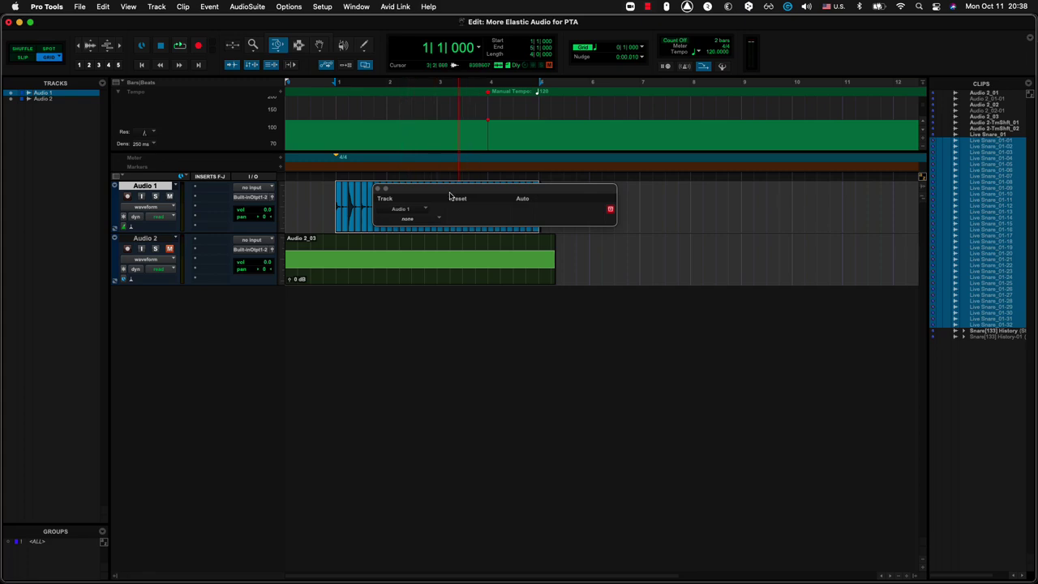
{"action": "left_click_drag", "start_coordinate": [464, 193], "coordinate": [538, 335]}
{"action": "key", "text": "space"}
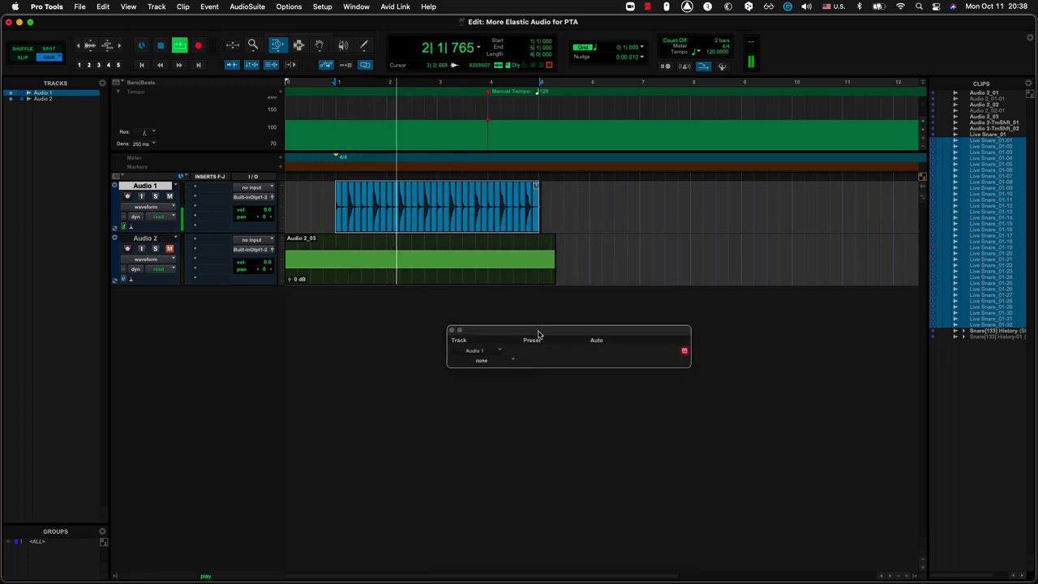
{"action": "key", "text": "space"}
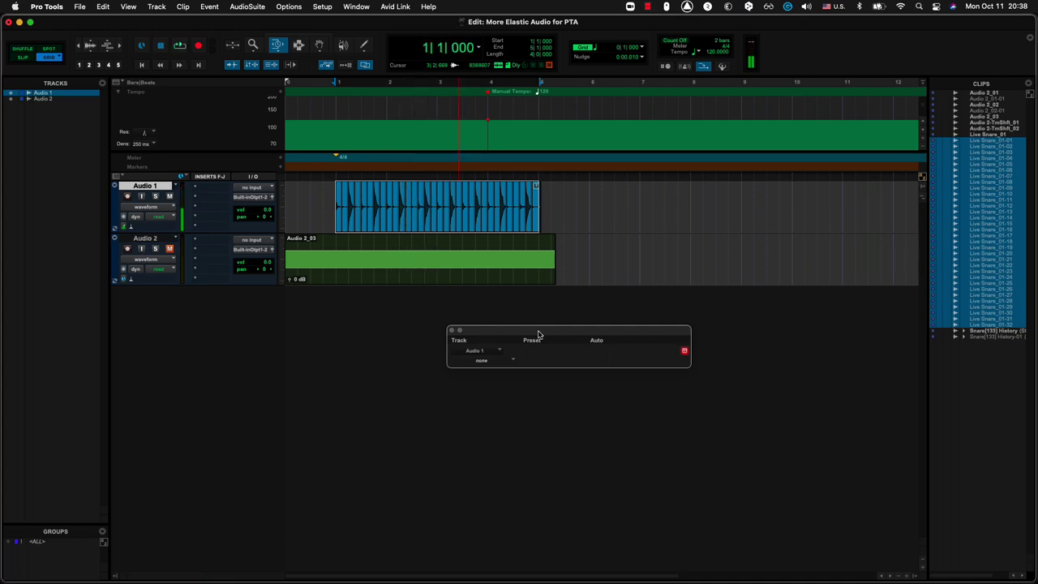
Re-enable the Conductor track so the session follows its tempo map, then play it back.
{"action": "left_click", "coordinate": [703, 67]}
{"action": "left_click", "coordinate": [705, 69]}
{"action": "left_click", "coordinate": [721, 69]}
{"action": "key", "text": "space"}
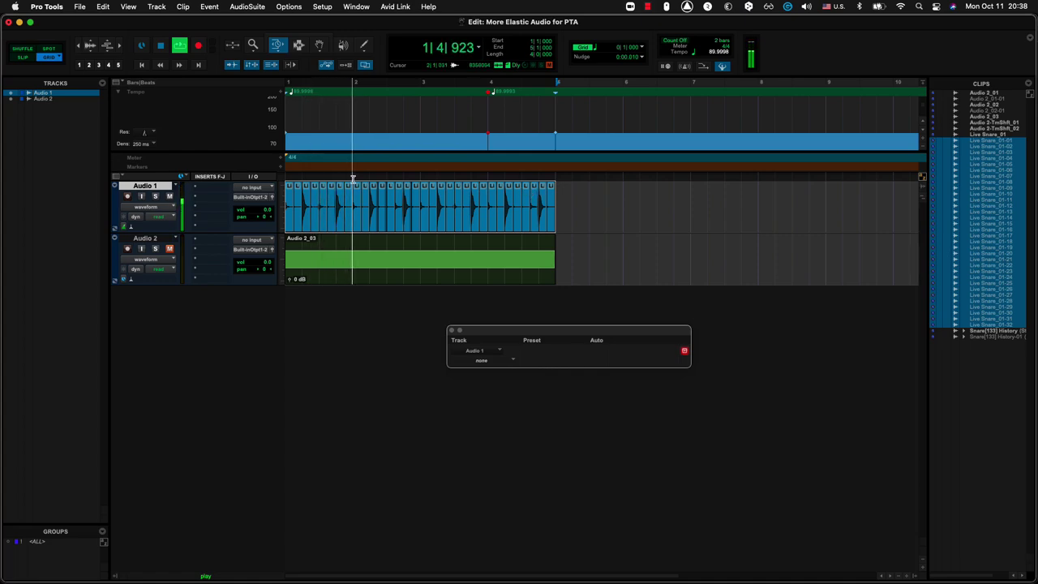
{"action": "key", "text": "space"}
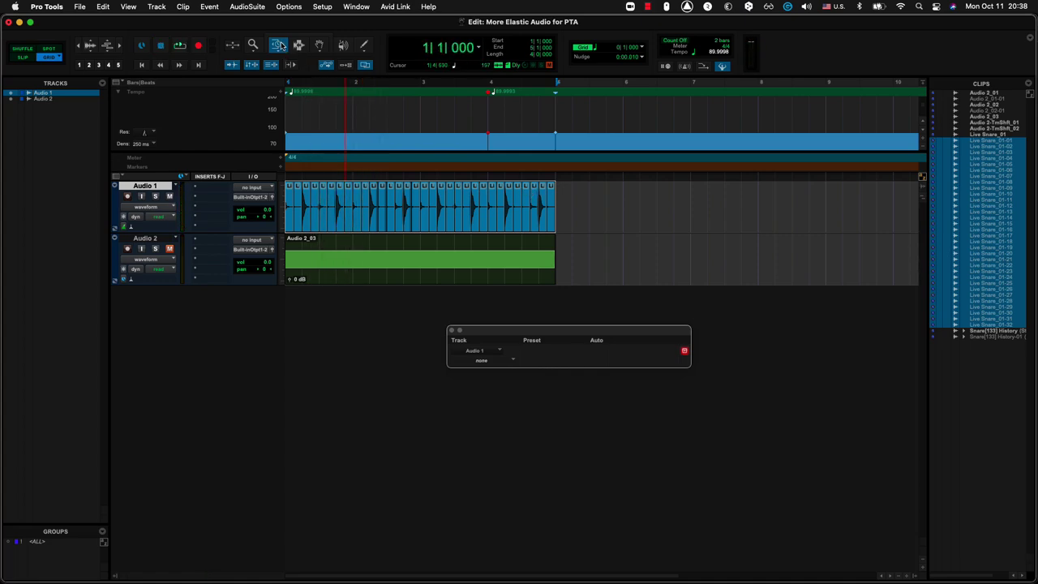
Switch the Trim tool from TCE to Standard and zoom in on the first four bars.
{"action": "left_click", "coordinate": [282, 45]}
{"action": "left_click", "coordinate": [293, 51]}
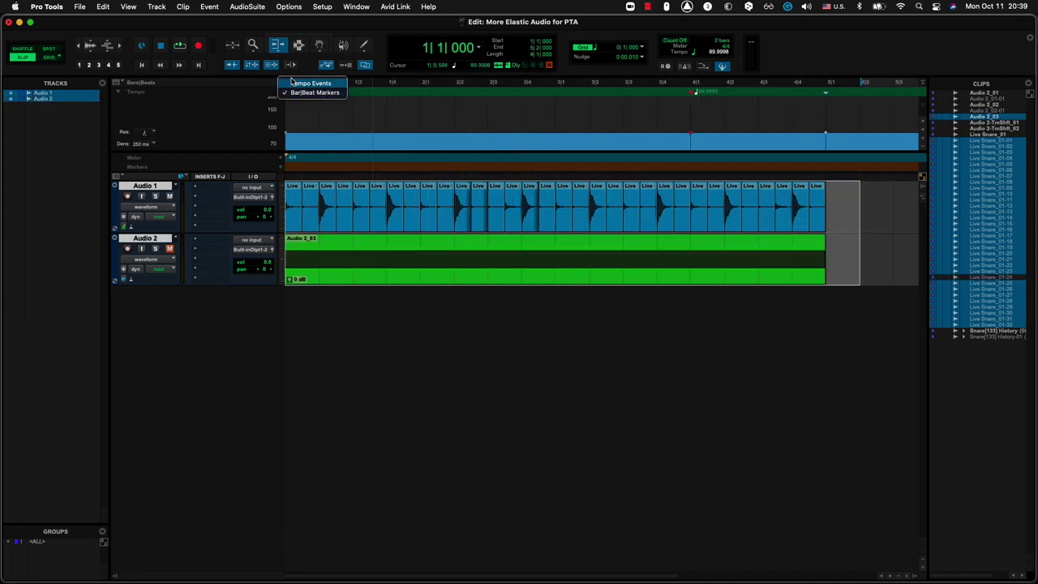
{"action": "left_click", "coordinate": [312, 84]}
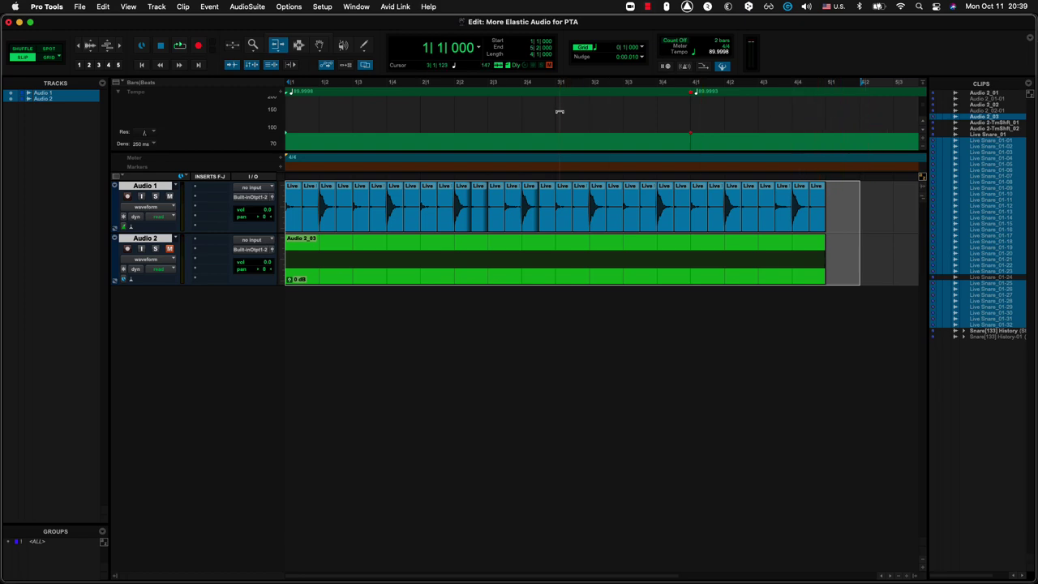
{"action": "key", "text": "space"}
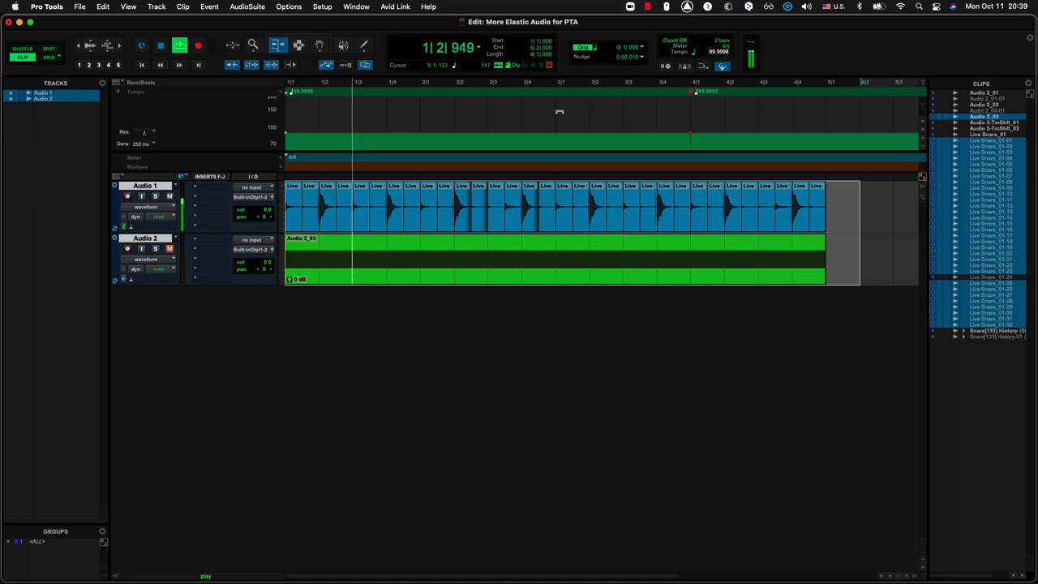
{"action": "key", "text": "space"}
{"action": "left_click_drag", "start_coordinate": [559, 112], "coordinate": [561, 120]}
{"action": "key", "text": "space"}
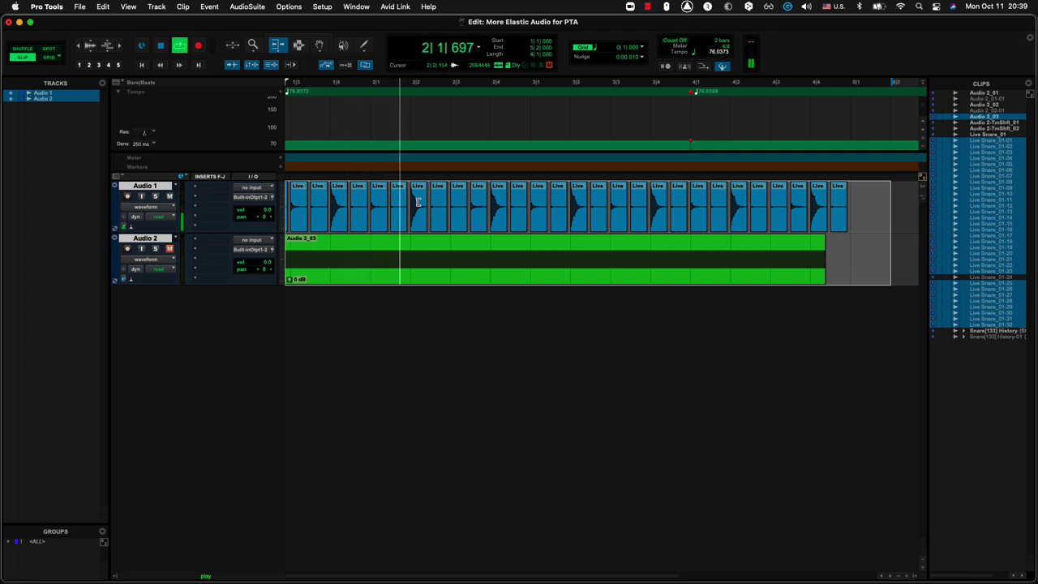
{"action": "key", "text": "space"}
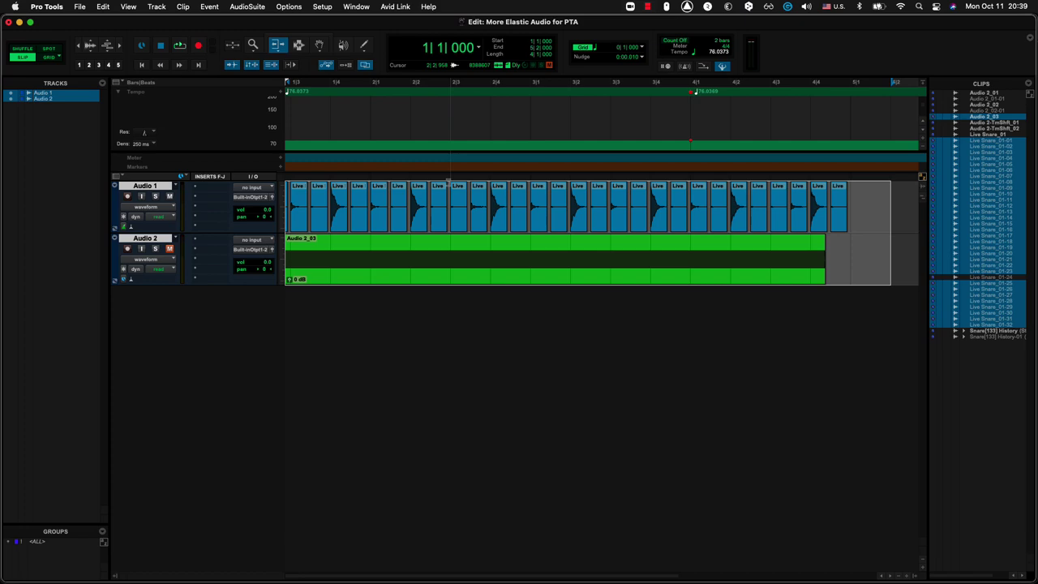
{"action": "key", "text": "super+z"}
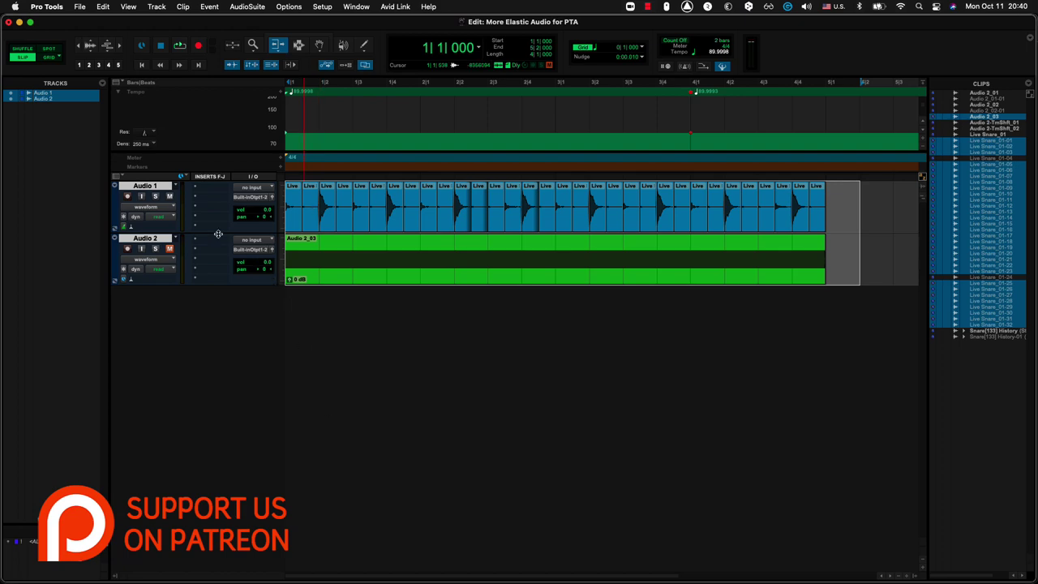
Set Audio 1's Elastic Audio mode to Rhythmic and place the insertion point at bar 5.
{"action": "left_click", "coordinate": [128, 229]}
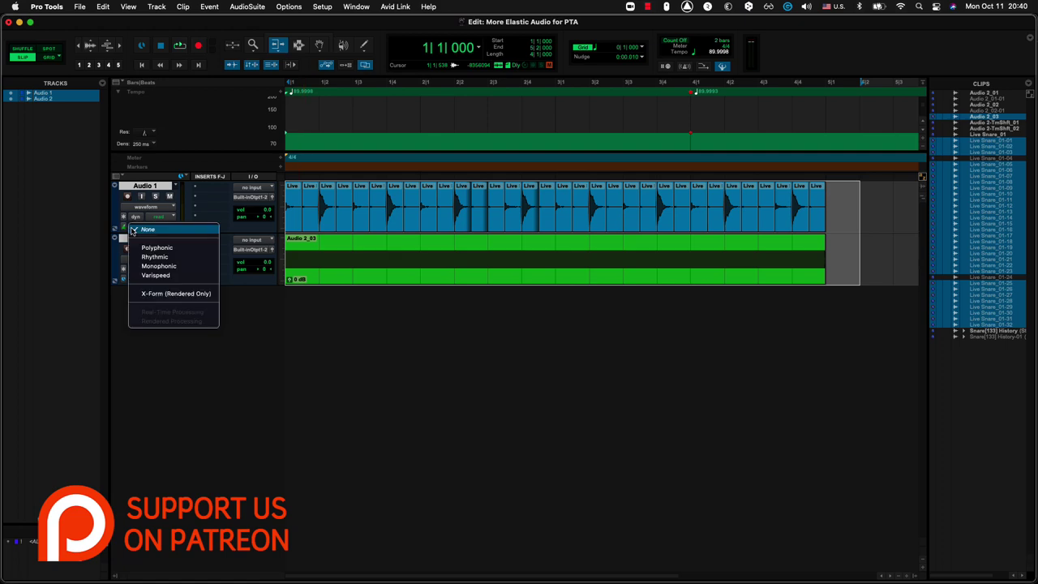
{"action": "left_click", "coordinate": [192, 256]}
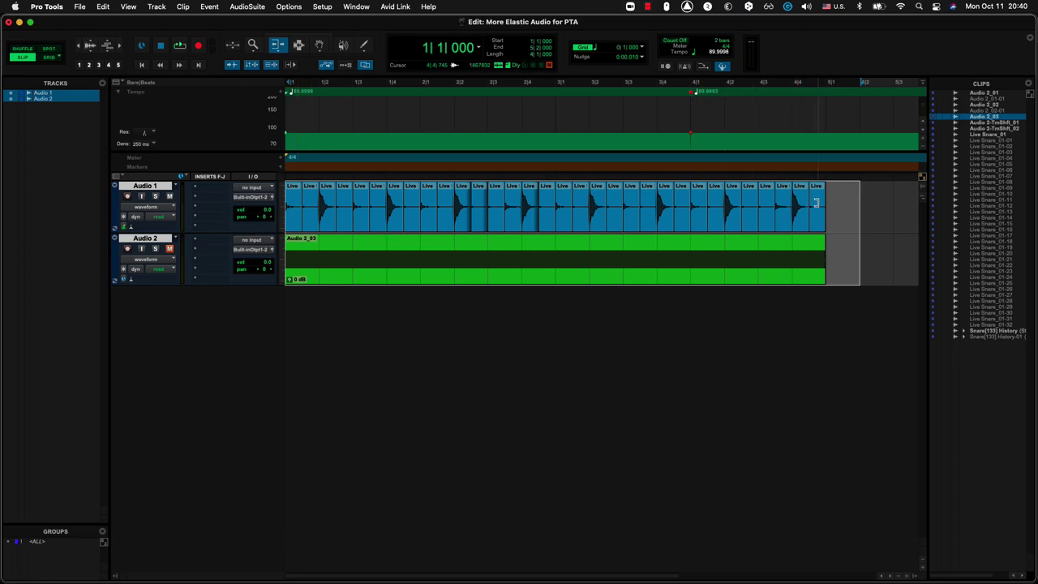
{"action": "left_click", "coordinate": [834, 81]}
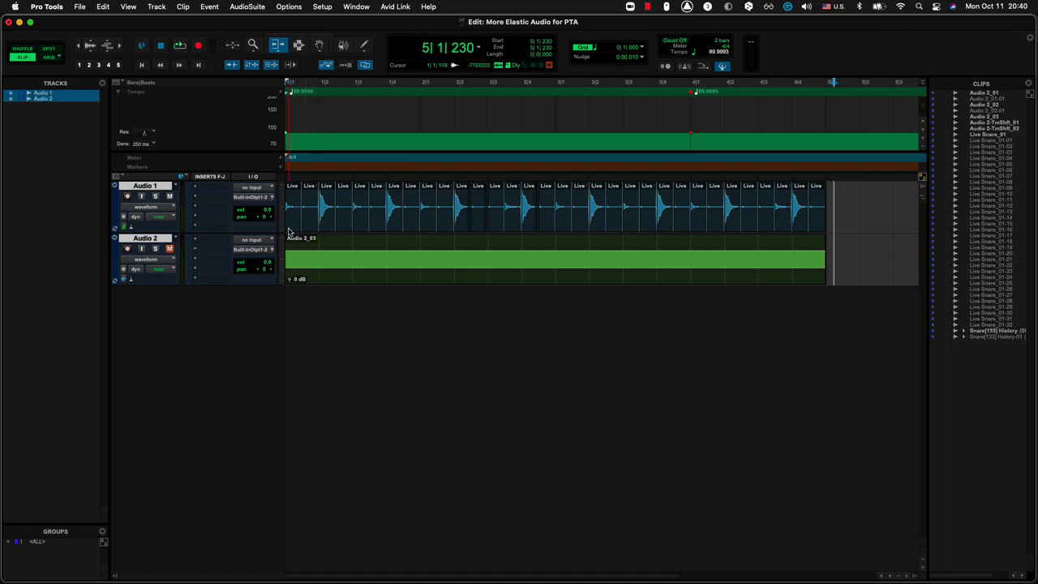
Undo the transient slicing so the snare is one Live Snare_01 clip, then return to Pro Tools.
{"action": "key", "text": "super+z"}
{"action": "key", "text": "super+z"}
{"action": "key", "text": "super+z"}
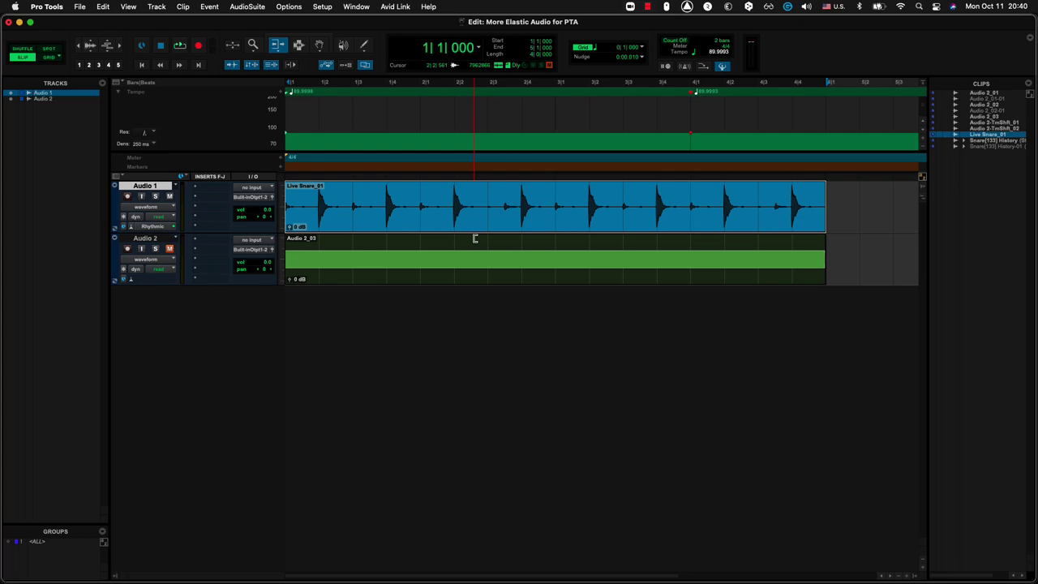
{"action": "key", "text": "super+Tab"}
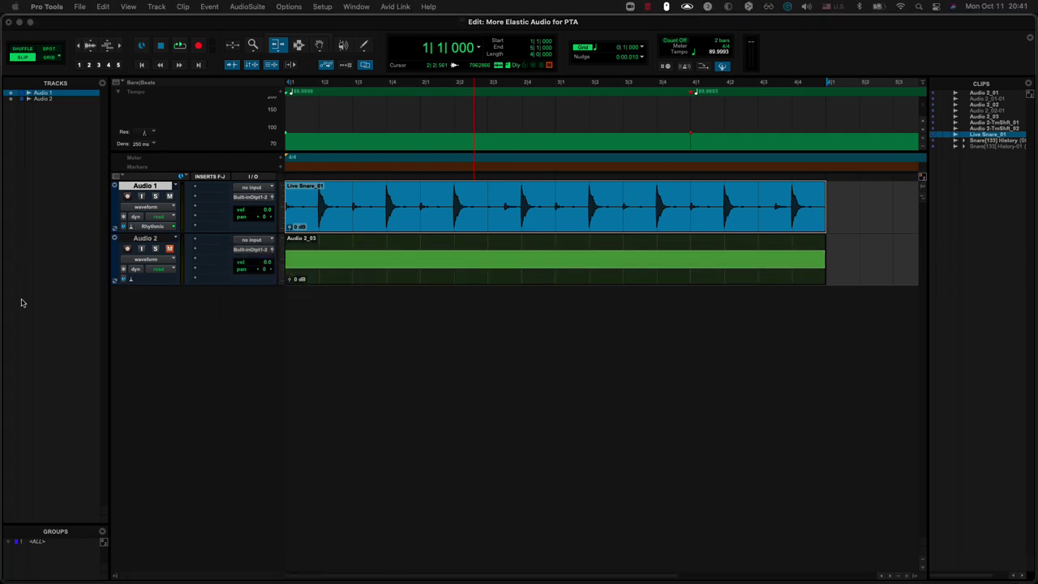
{"action": "left_click", "coordinate": [700, 371]}
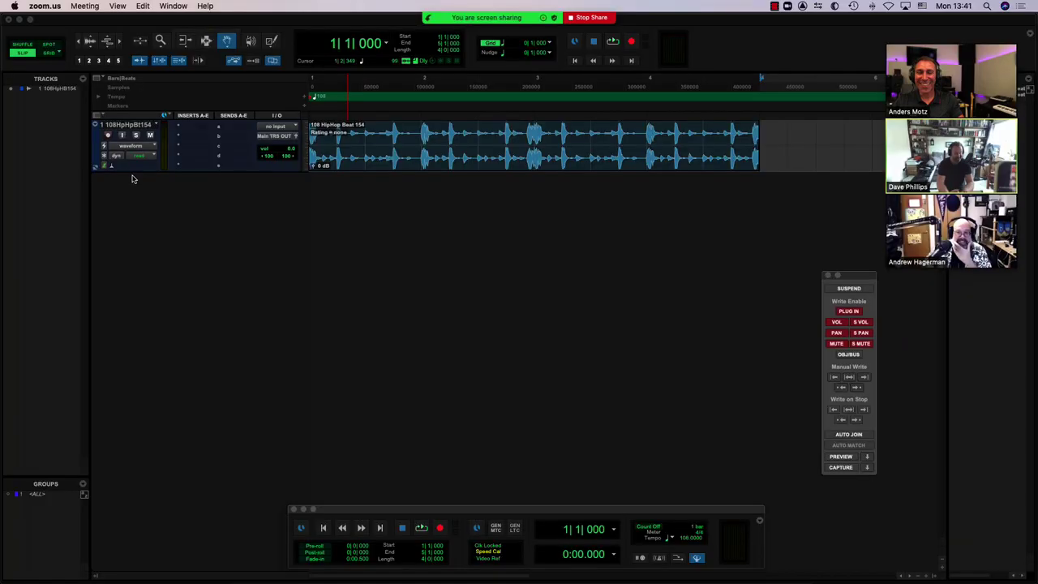
Enlarge the beat track, select the whole 108 HipHop Beat 154 clip, and audition it.
{"action": "left_click_drag", "start_coordinate": [134, 171], "coordinate": [174, 367]}
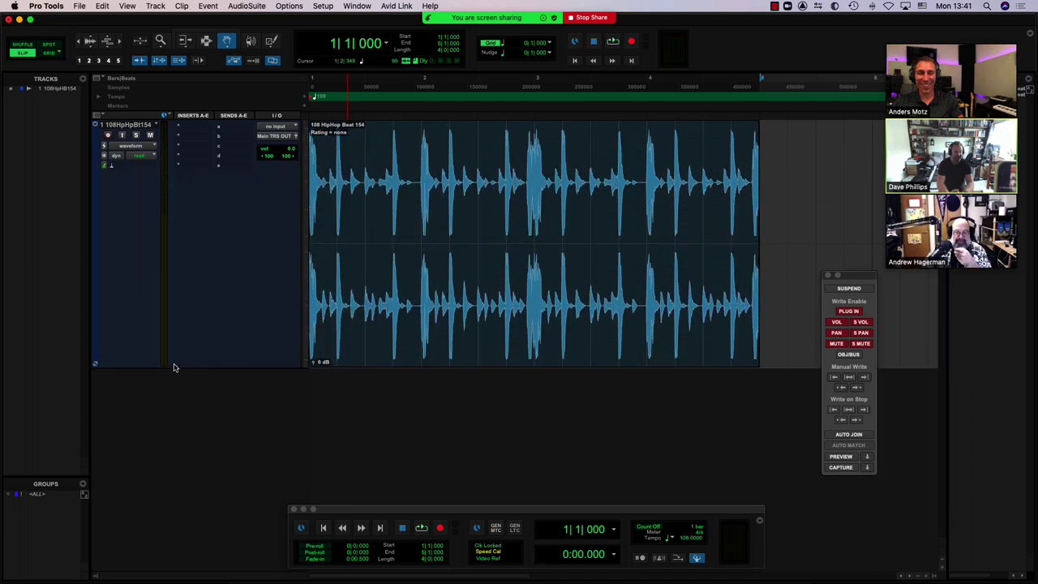
{"action": "key", "text": "super+bracketright"}
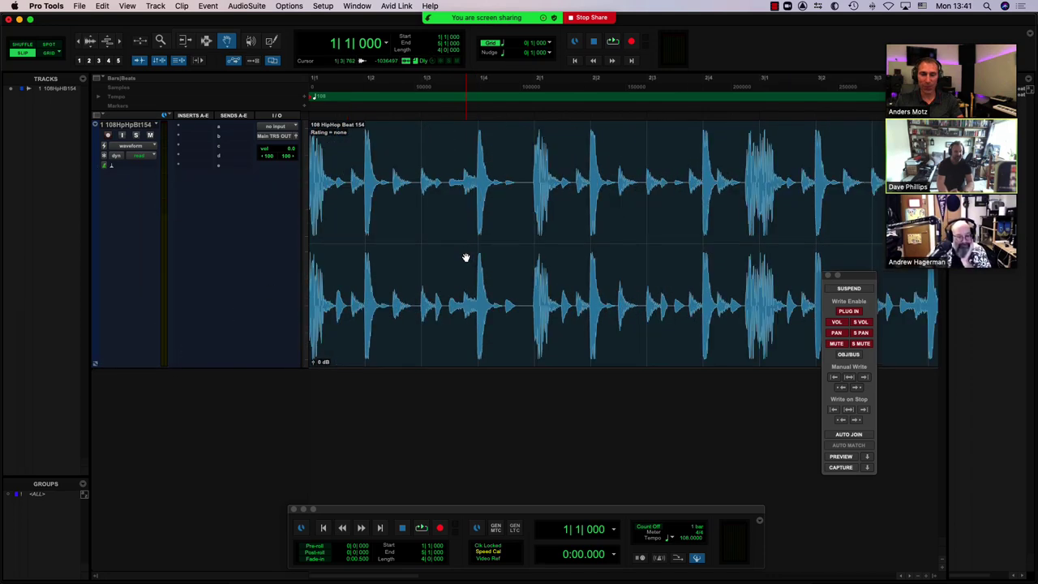
{"action": "key", "text": "super+bracketleft"}
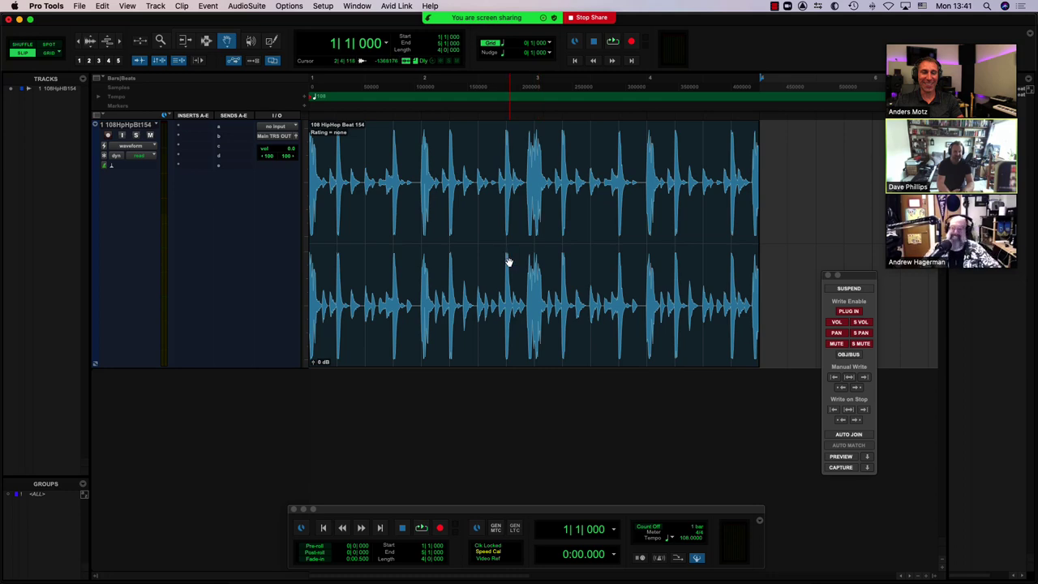
{"action": "left_click", "coordinate": [509, 261]}
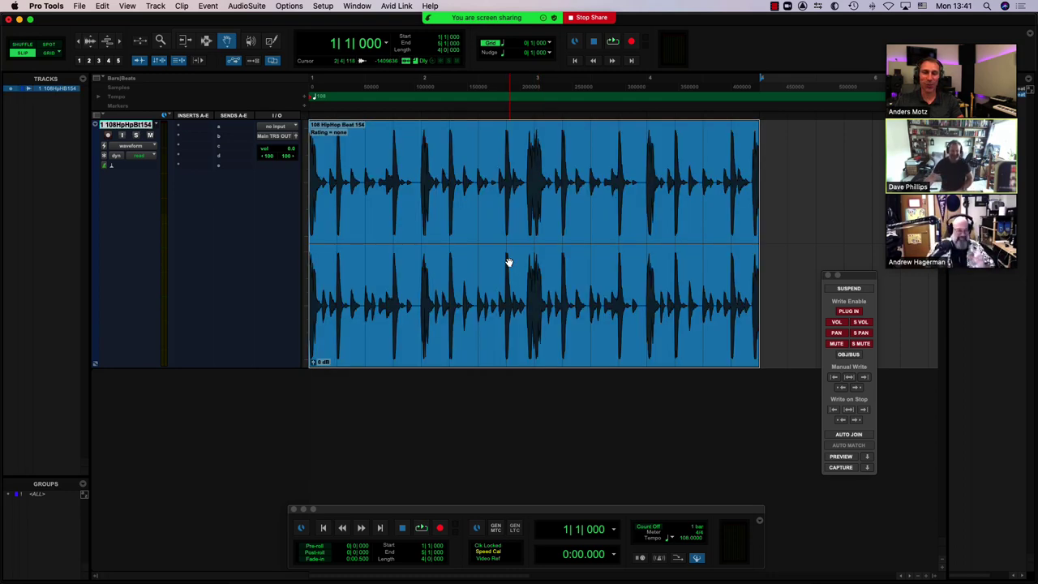
{"action": "key", "text": "space"}
{"action": "key", "text": "space"}
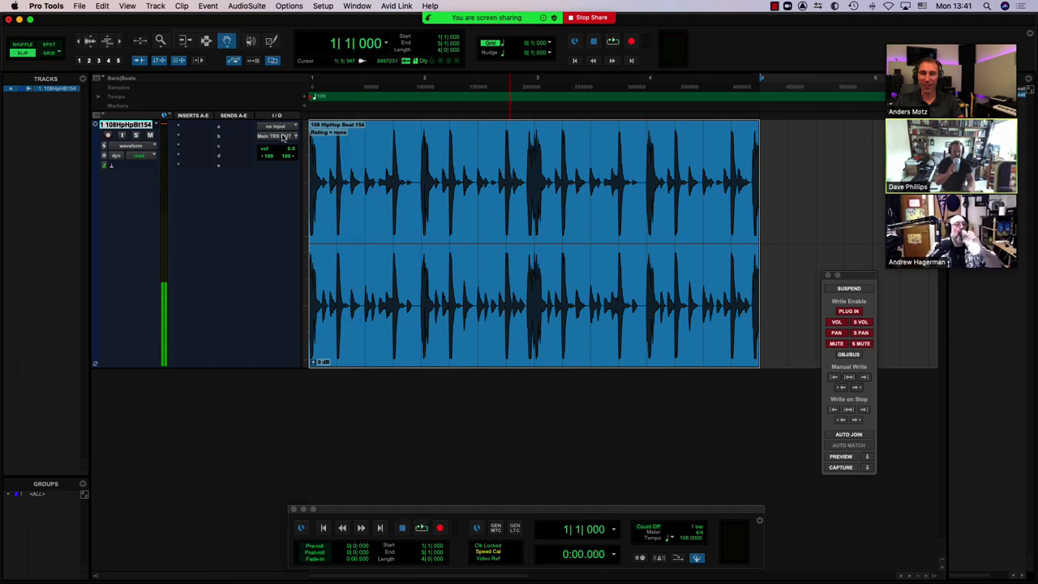
Route the track's output to the D-Sub Outputs and play the beat.
{"action": "left_click", "coordinate": [282, 138]}
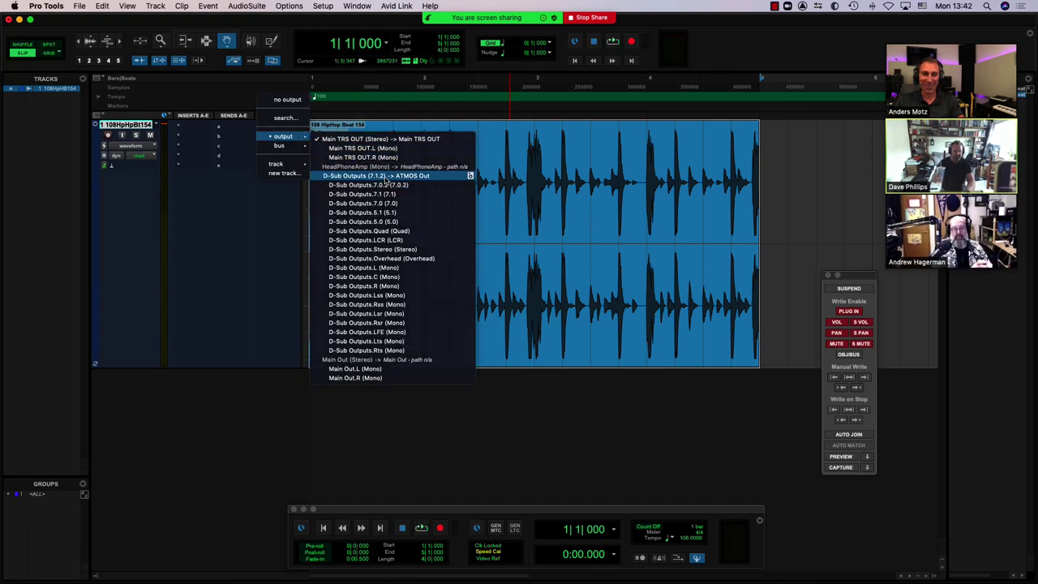
{"action": "left_click", "coordinate": [386, 179]}
{"action": "key", "text": "space"}
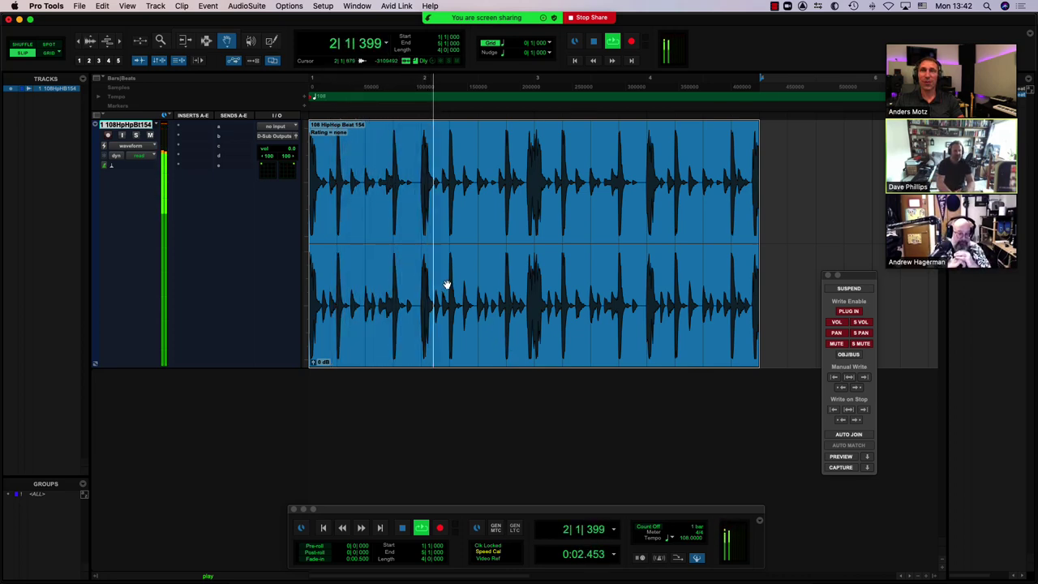
{"action": "key", "text": "space"}
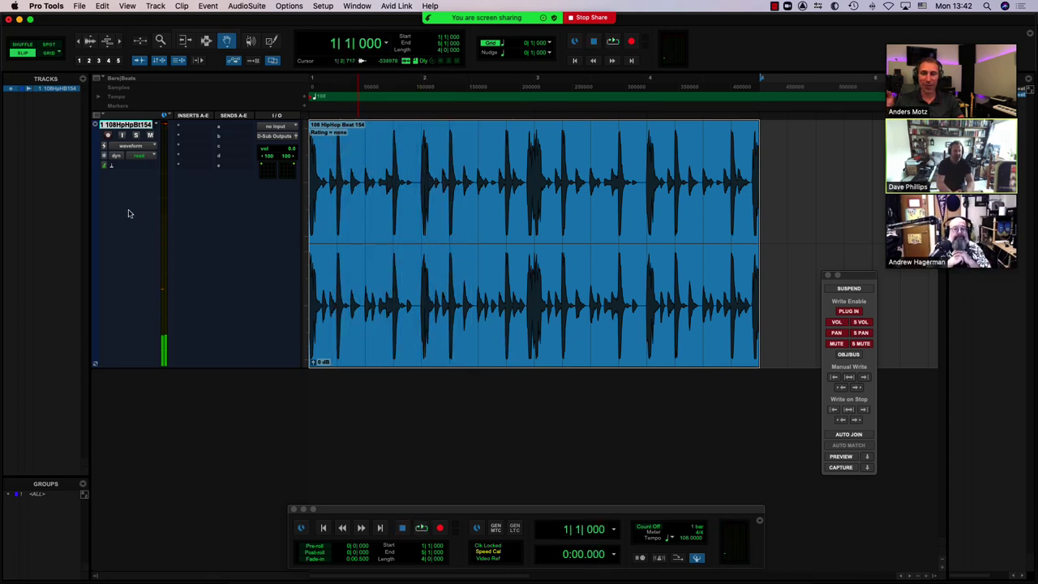
Set the beat track to Rhythmic Elastic Audio and quantize its Elastic Audio events to 1/16 notes.
{"action": "left_click", "coordinate": [112, 168]}
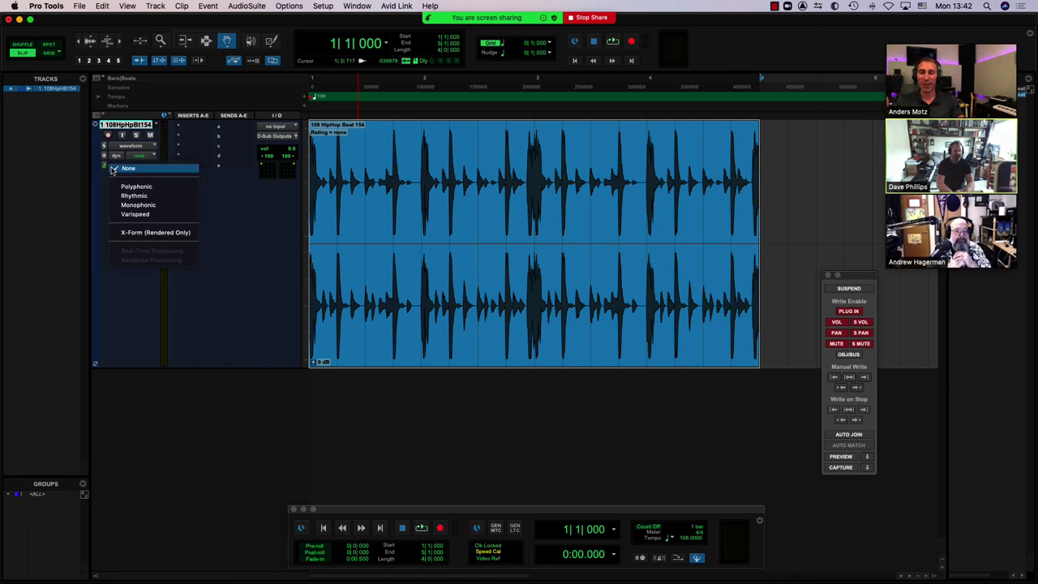
{"action": "left_click", "coordinate": [145, 197]}
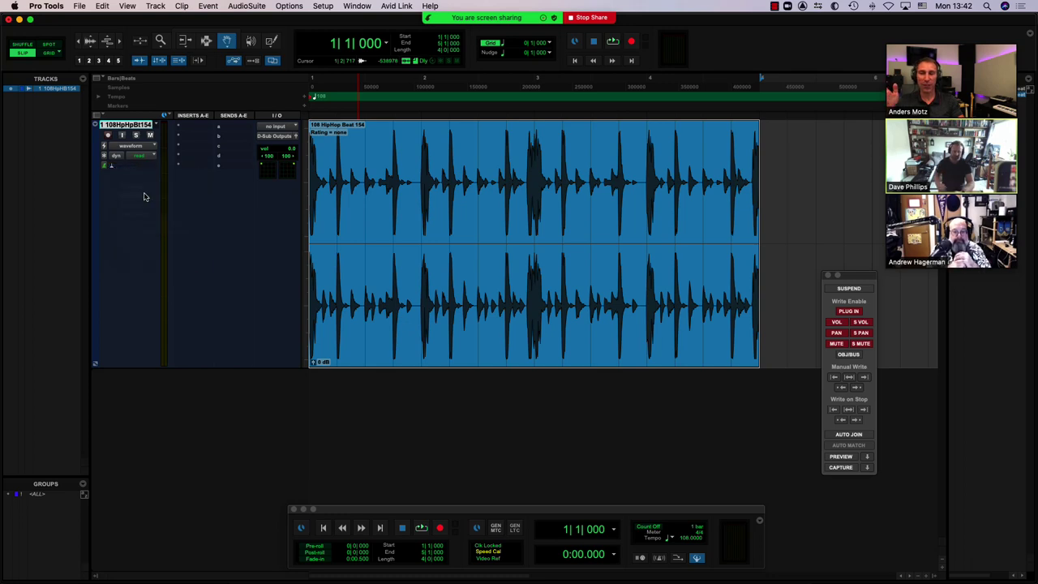
{"action": "key", "text": "alt+0"}
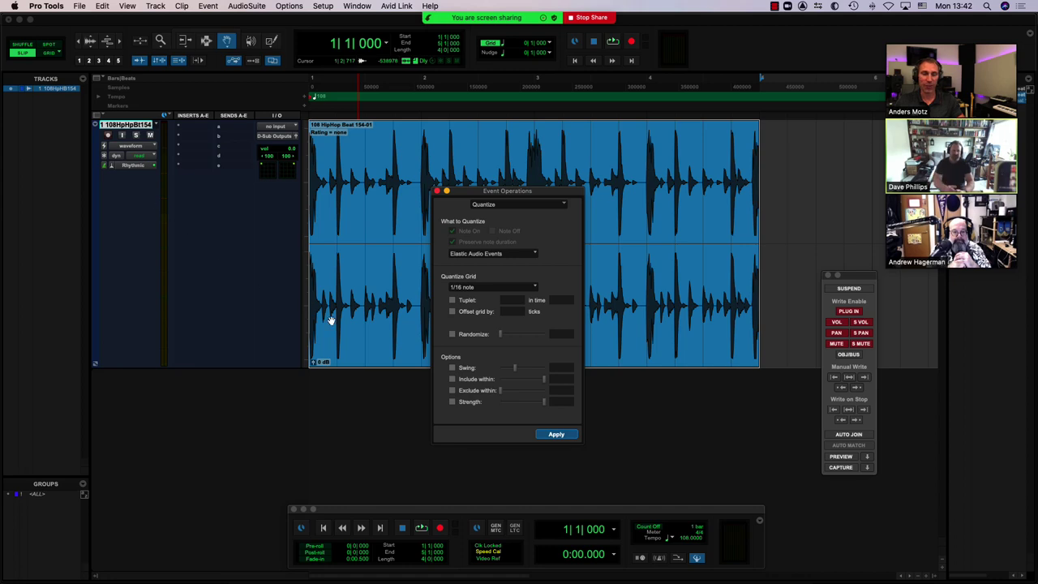
{"action": "left_click", "coordinate": [556, 436]}
{"action": "left_click_drag", "start_coordinate": [511, 192], "coordinate": [161, 153]}
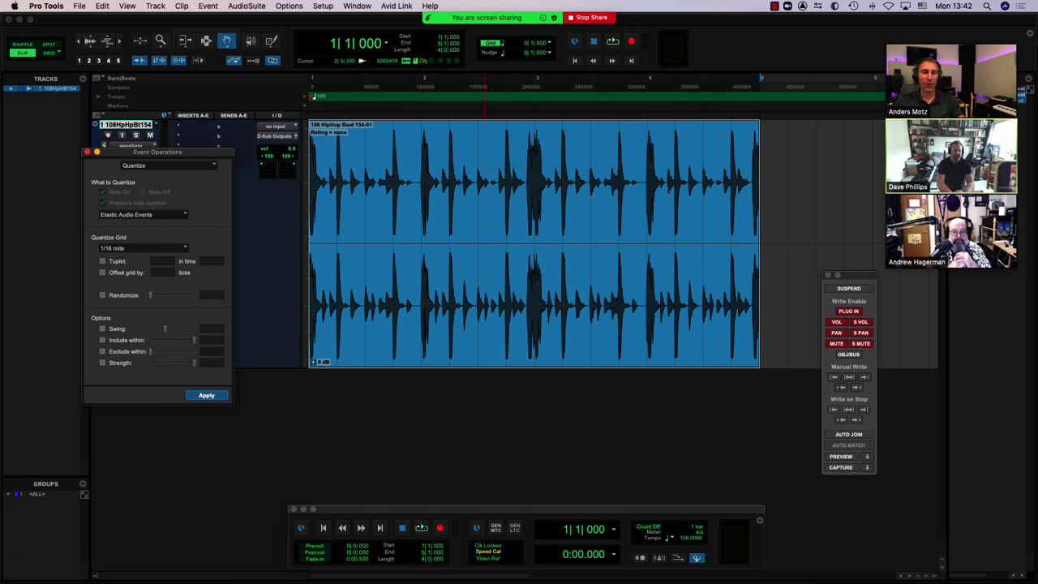
{"action": "left_click", "coordinate": [206, 396]}
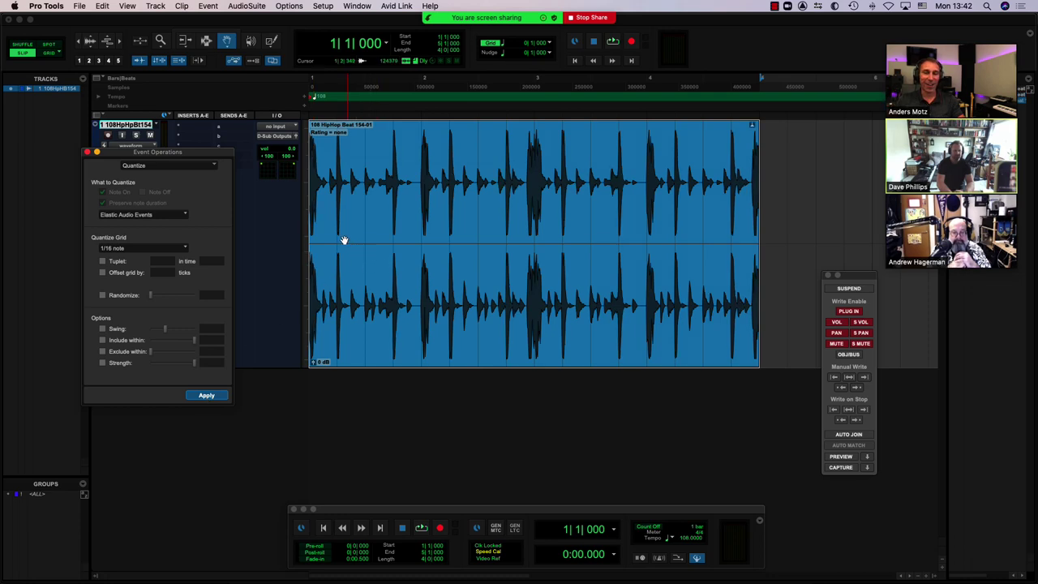
Play back the 1/16-quantized beat.
{"action": "key", "text": "space"}
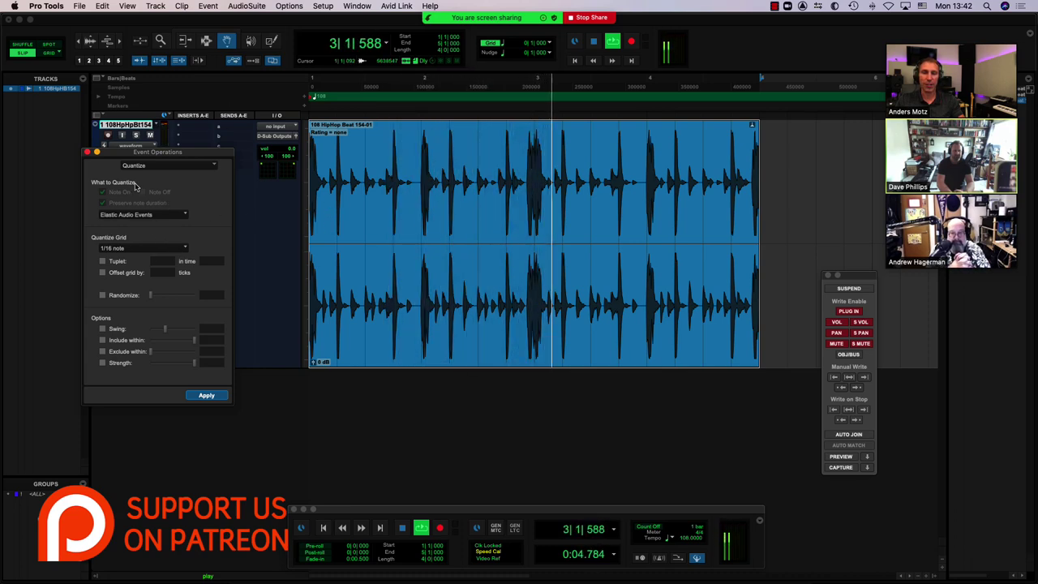
{"action": "key", "text": "space"}
{"action": "left_click_drag", "start_coordinate": [171, 155], "coordinate": [189, 255]}
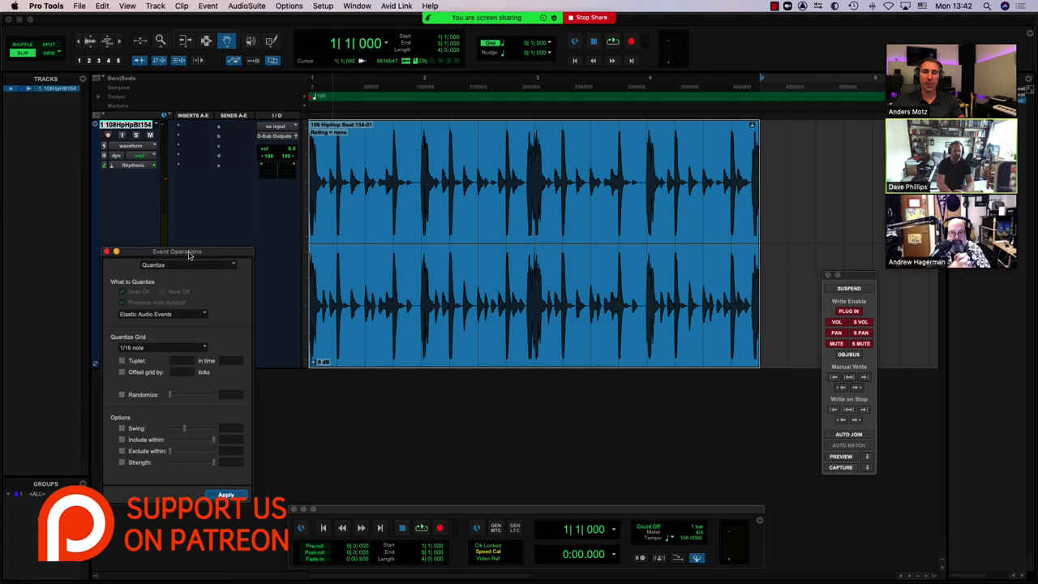
Switch the beat track's Elastic Audio plug-in from Rhythmic to Varispeed.
{"action": "left_click", "coordinate": [111, 168]}
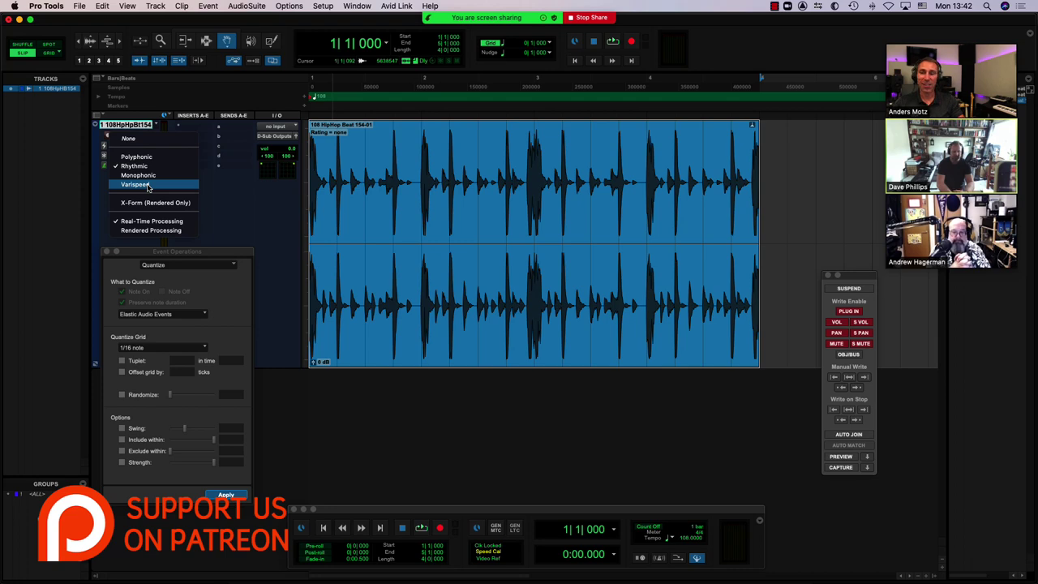
{"action": "left_click", "coordinate": [138, 185]}
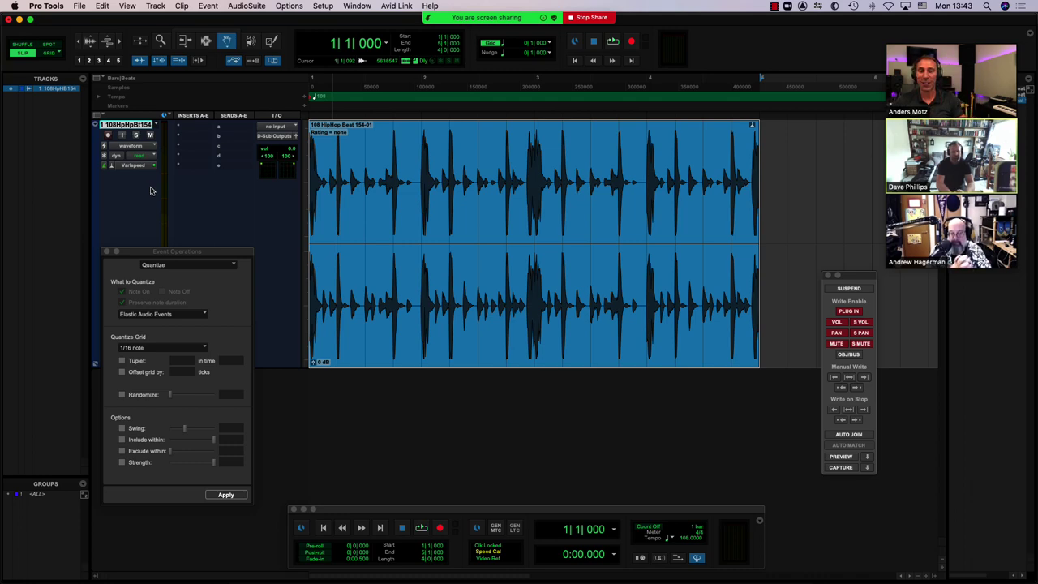
Play the quantized beat in Varispeed mode.
{"action": "left_click", "coordinate": [244, 492]}
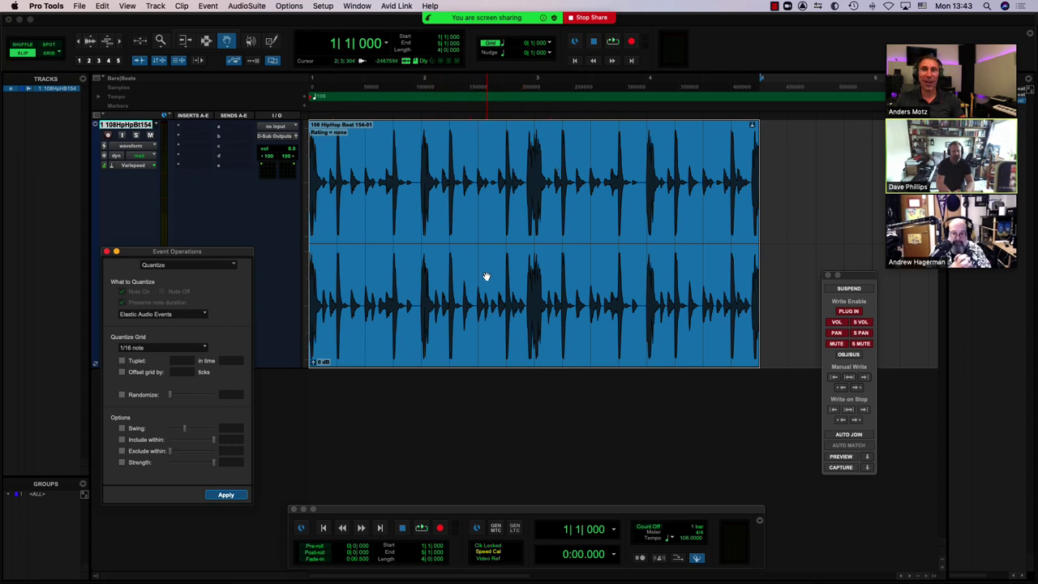
{"action": "key", "text": "space"}
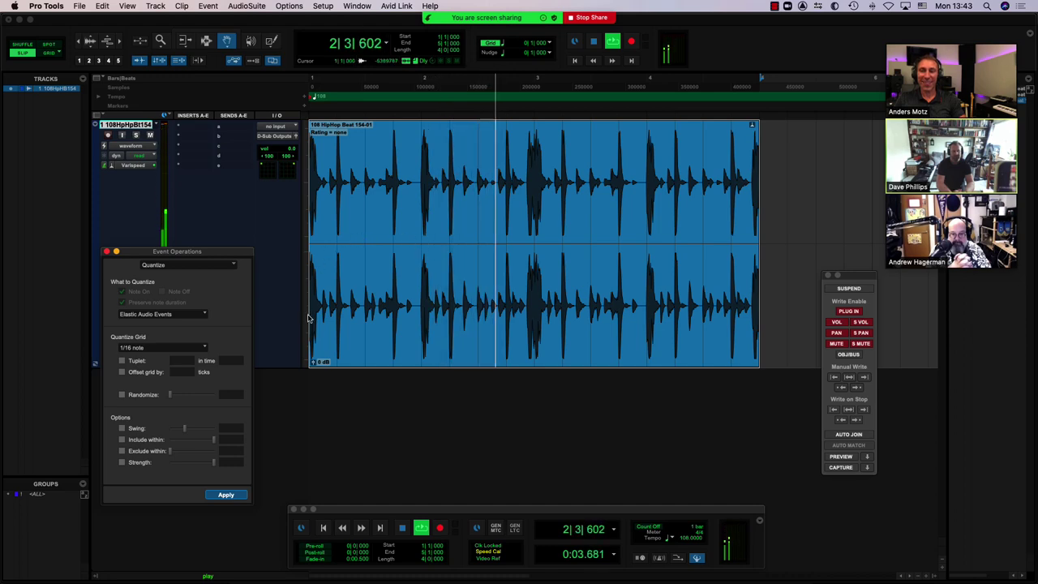
{"action": "key", "text": "space"}
Switch the track back to Rhythmic Elastic Audio and play the beat to compare.
{"action": "left_click", "coordinate": [113, 166]}
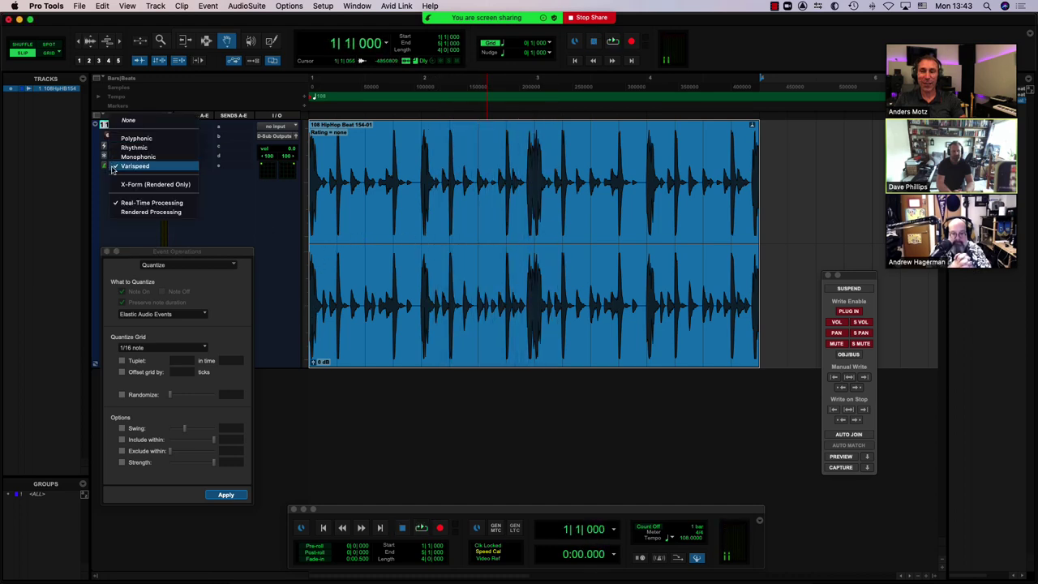
{"action": "left_click", "coordinate": [144, 149]}
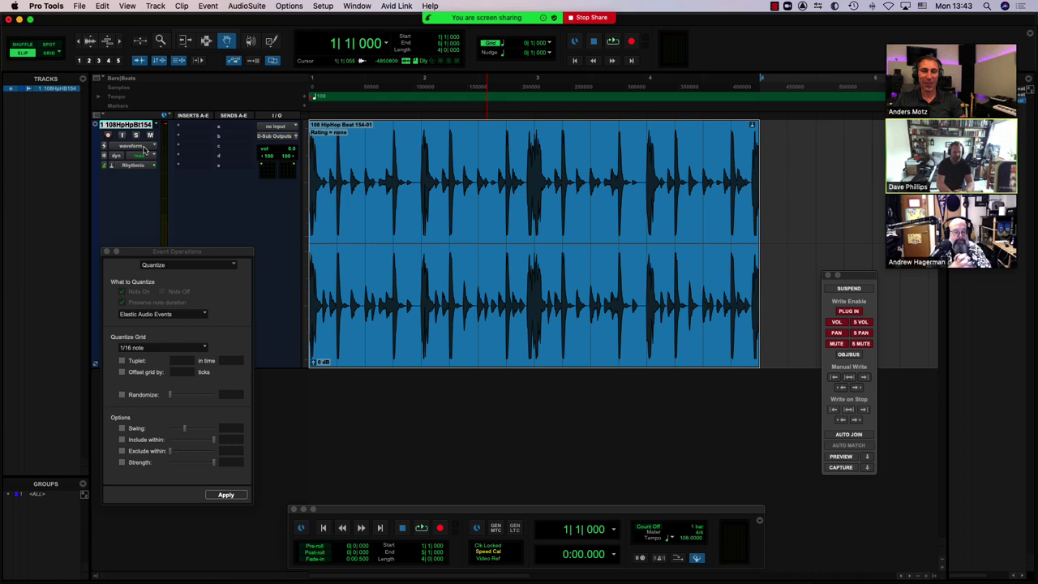
{"action": "key", "text": "space"}
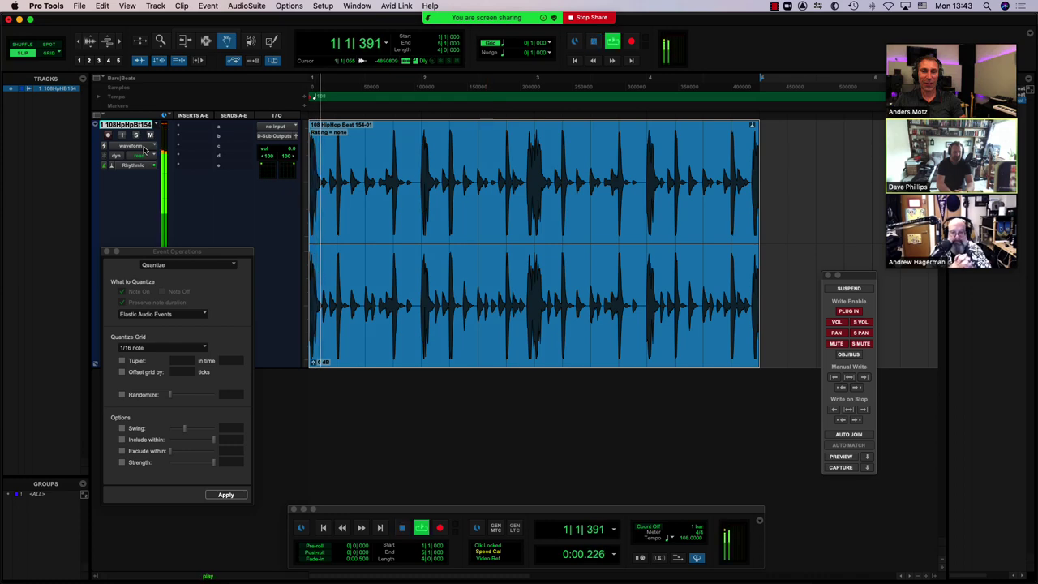
{"action": "key", "text": "space"}
{"action": "left_click", "coordinate": [113, 167]}
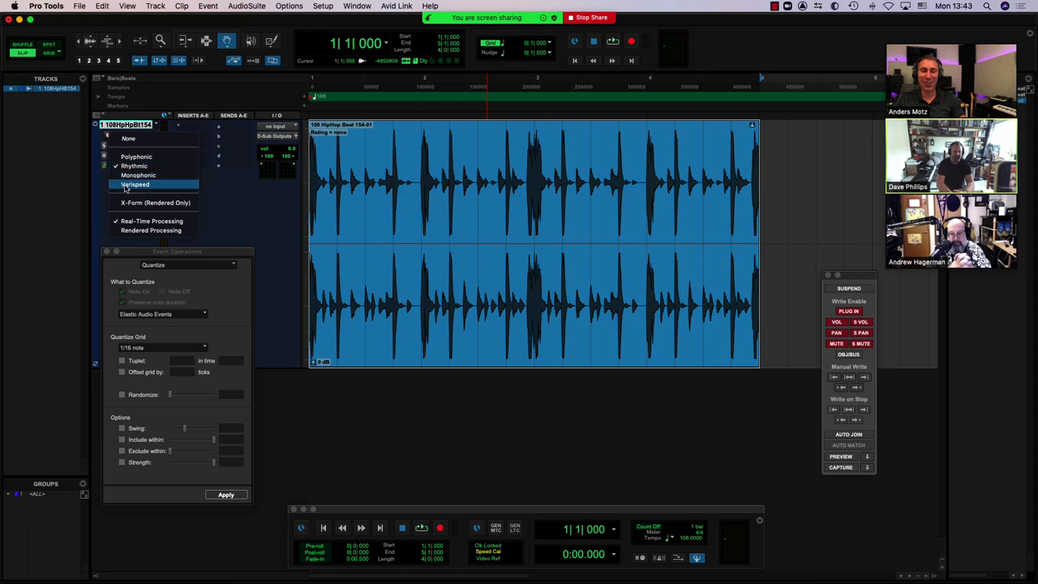
Return the beat track to Varispeed Elastic Audio and play the beat.
{"action": "left_click", "coordinate": [126, 185]}
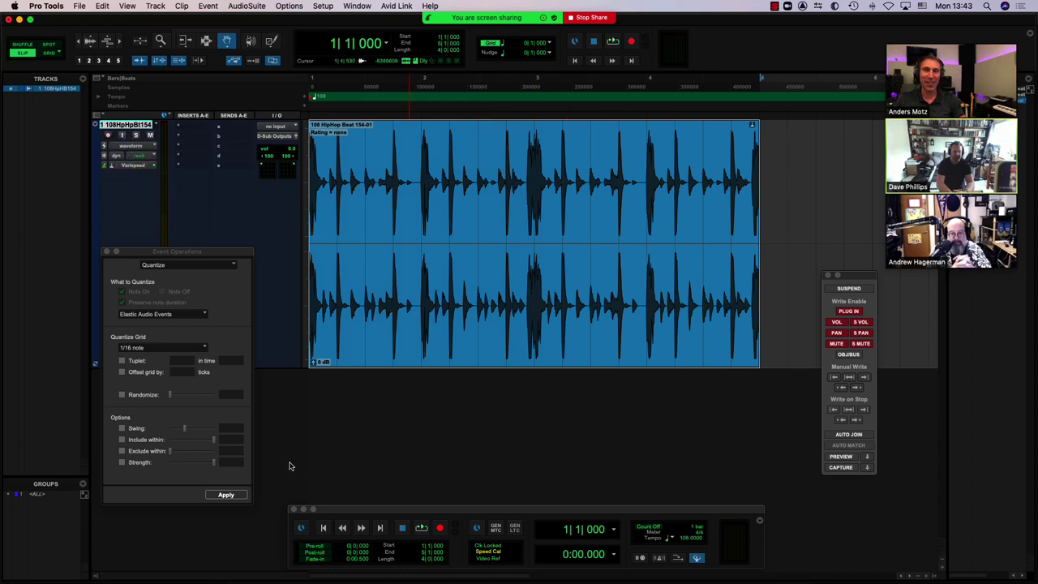
{"action": "key", "text": "space"}
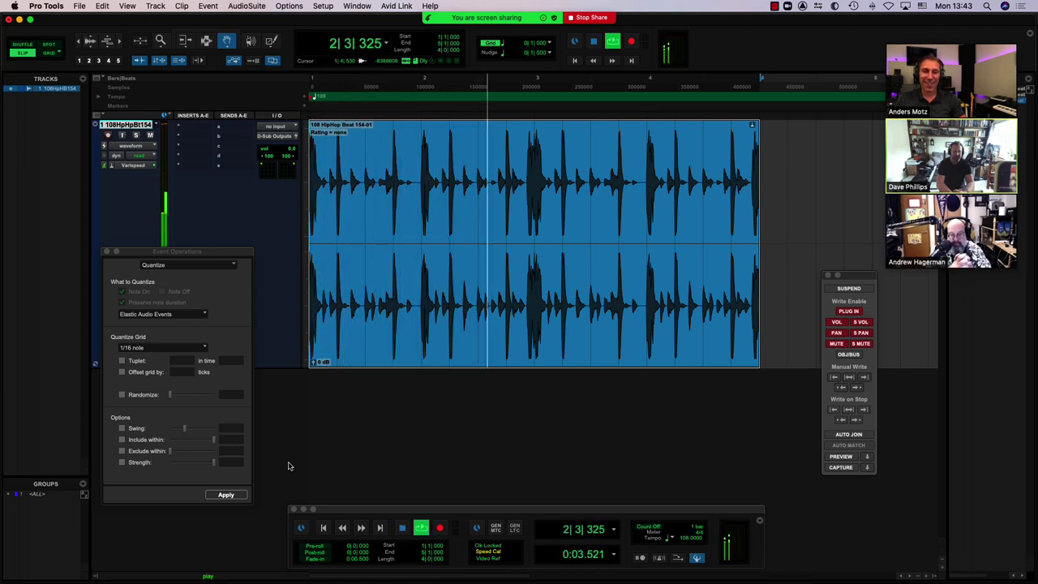
{"action": "key", "text": "space"}
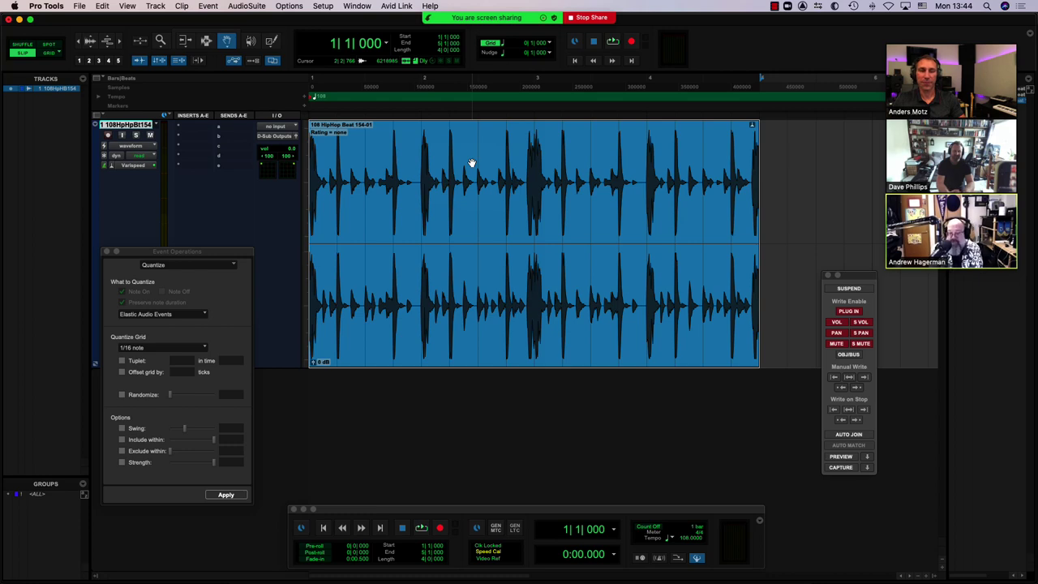
Select a short range starting at 2|2|287 with the Selector tool and play it.
{"action": "key", "text": "F7"}
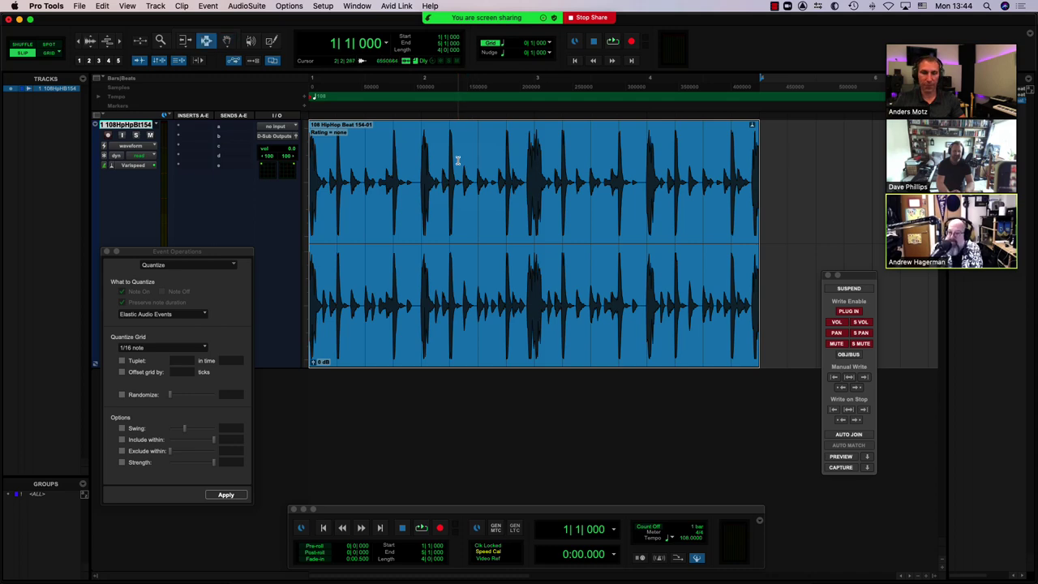
{"action": "left_click", "coordinate": [459, 162]}
{"action": "left_click_drag", "start_coordinate": [459, 162], "coordinate": [506, 186]}
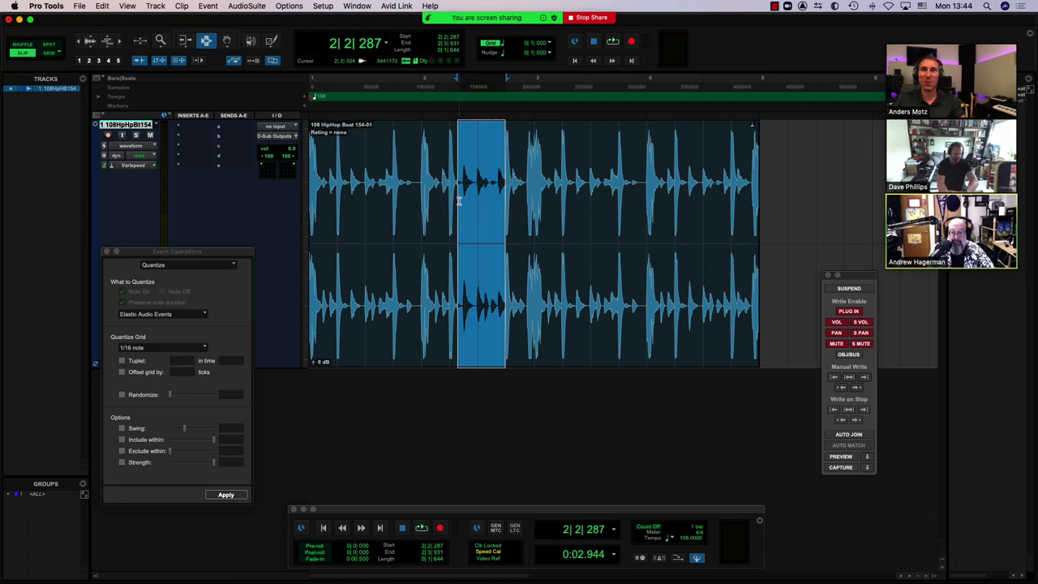
{"action": "scroll", "coordinate": [524, 204], "scroll_direction": "up", "scroll_amount": 2}
{"action": "scroll", "coordinate": [498, 197], "scroll_direction": "right", "scroll_amount": 3}
{"action": "scroll", "coordinate": [498, 197], "scroll_direction": "left", "scroll_amount": 2}
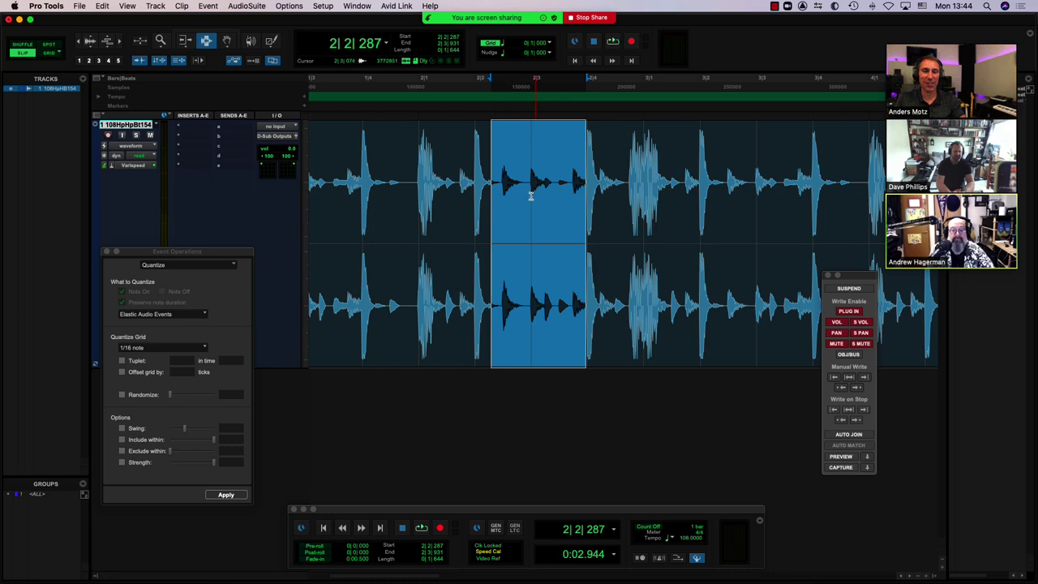
{"action": "key", "text": "space"}
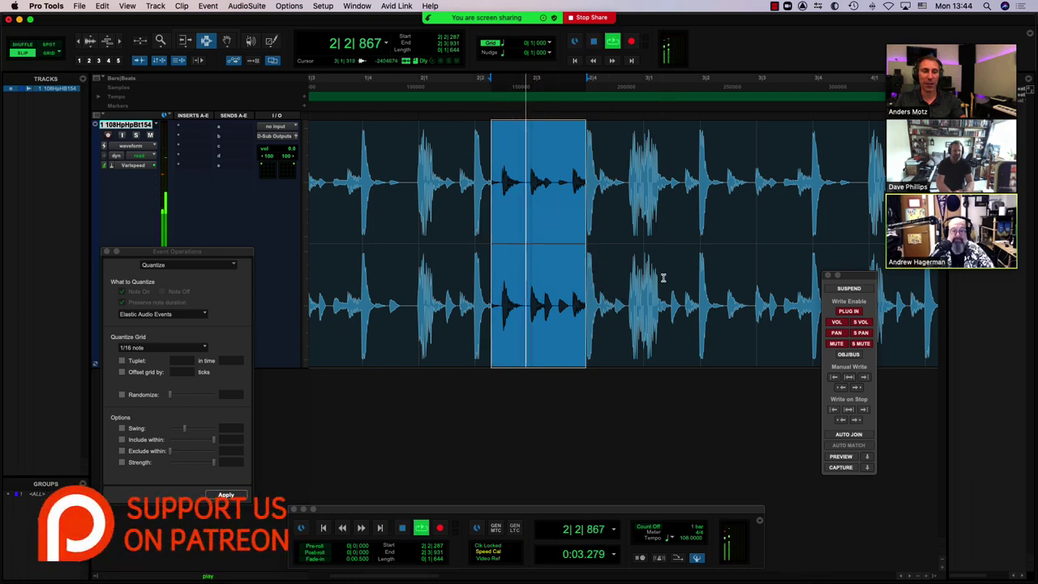
{"action": "key", "text": "space"}
Play the selected passage with the track in Rhythmic mode.
{"action": "left_click", "coordinate": [130, 164]}
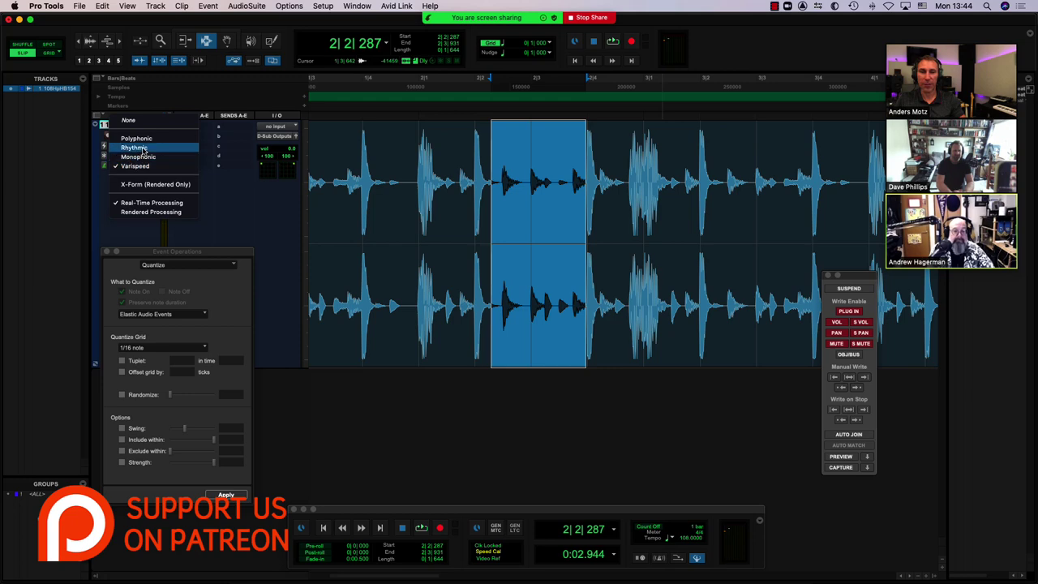
{"action": "left_click", "coordinate": [134, 148]}
{"action": "key", "text": "space"}
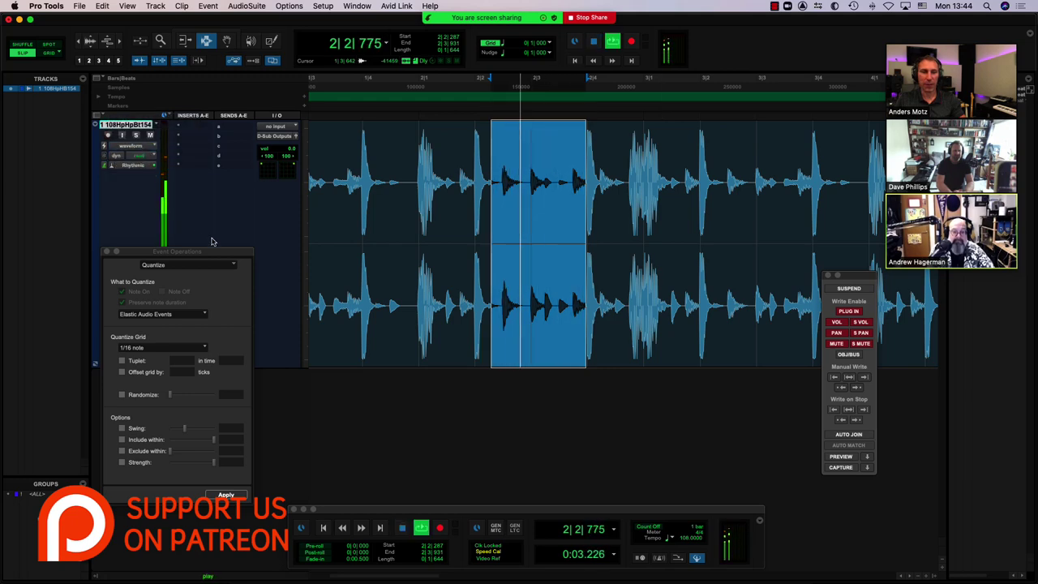
{"action": "key", "text": "space"}
Switch back to Varispeed, select the whole beat clip and enable quantize Swing.
{"action": "left_click", "coordinate": [114, 168]}
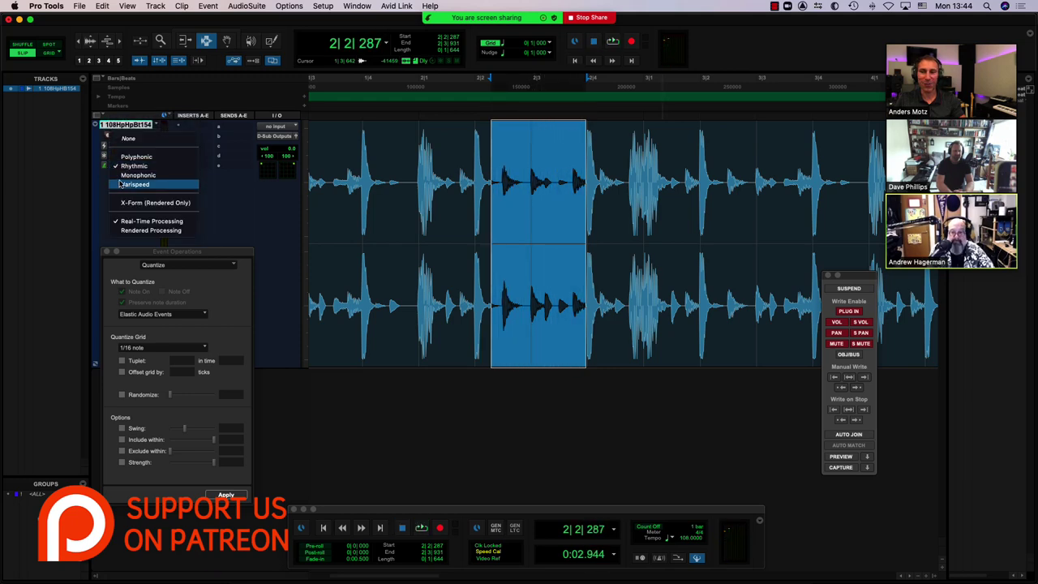
{"action": "left_click", "coordinate": [123, 183]}
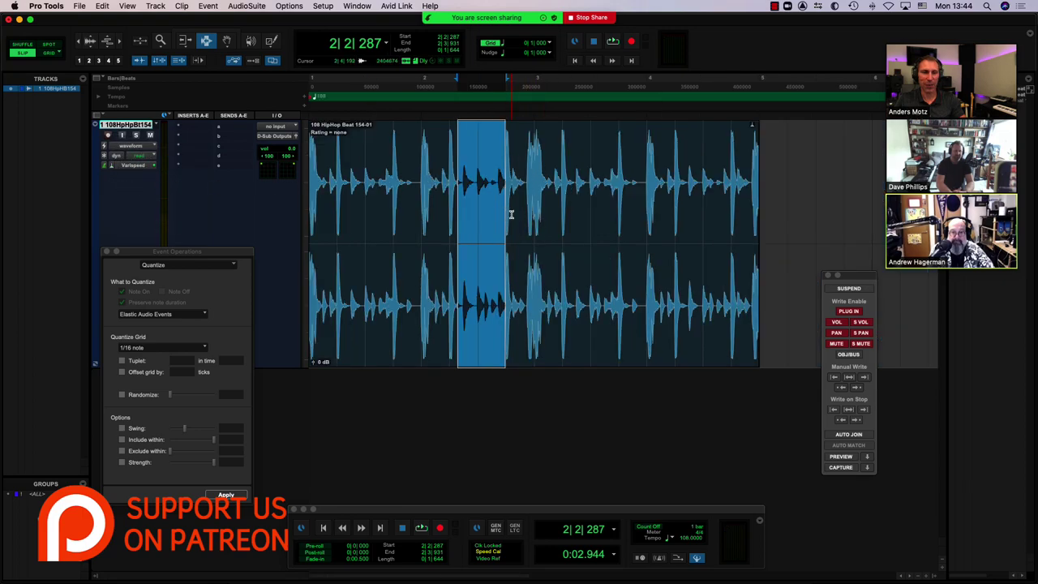
{"action": "double_click", "coordinate": [536, 215]}
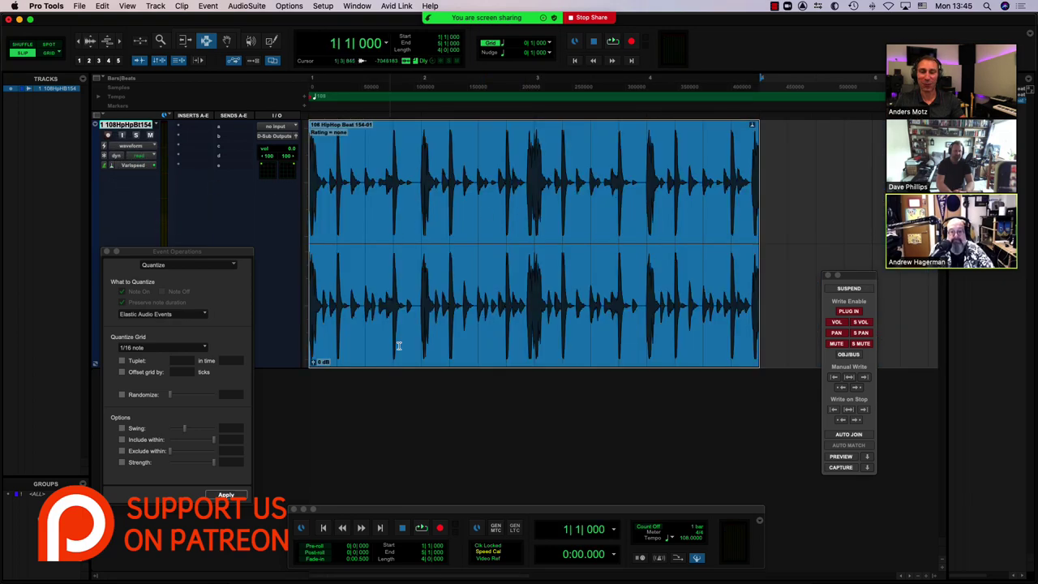
{"action": "left_click", "coordinate": [122, 429]}
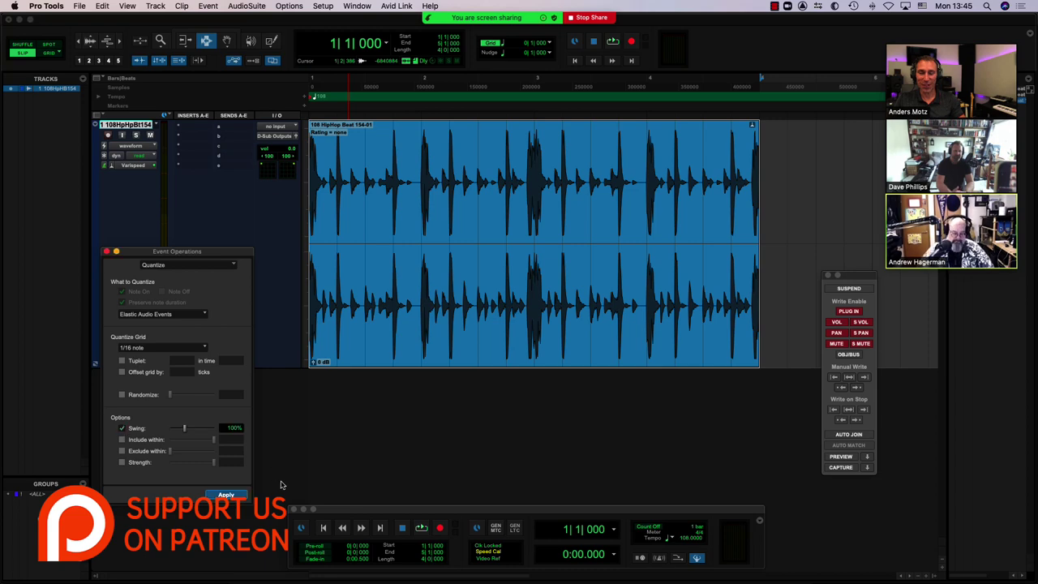
Apply the 100% swing quantize to the clip and audition it in Rhythmic mode.
{"action": "left_click", "coordinate": [227, 497]}
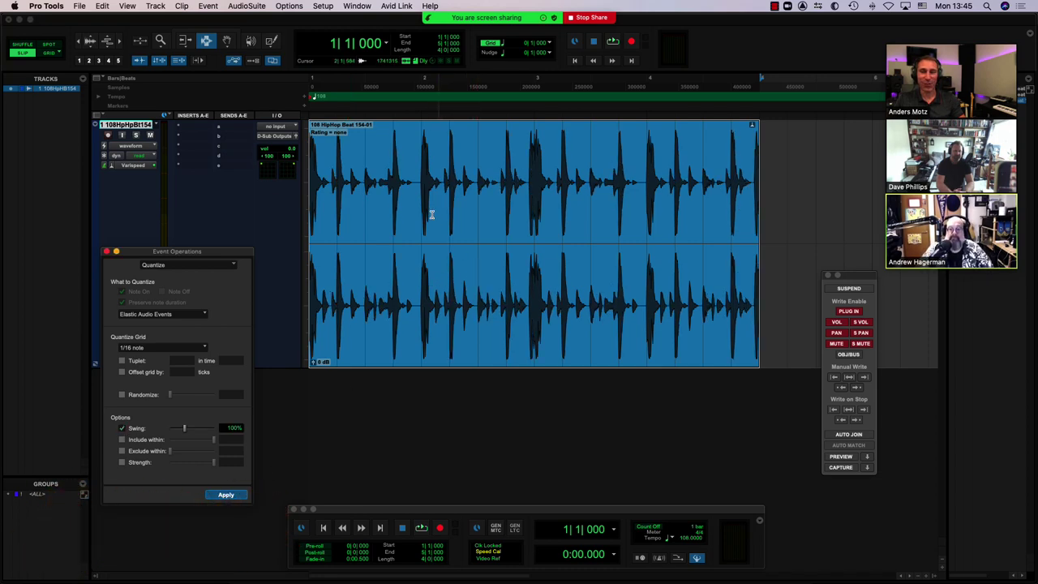
{"action": "key", "text": "space"}
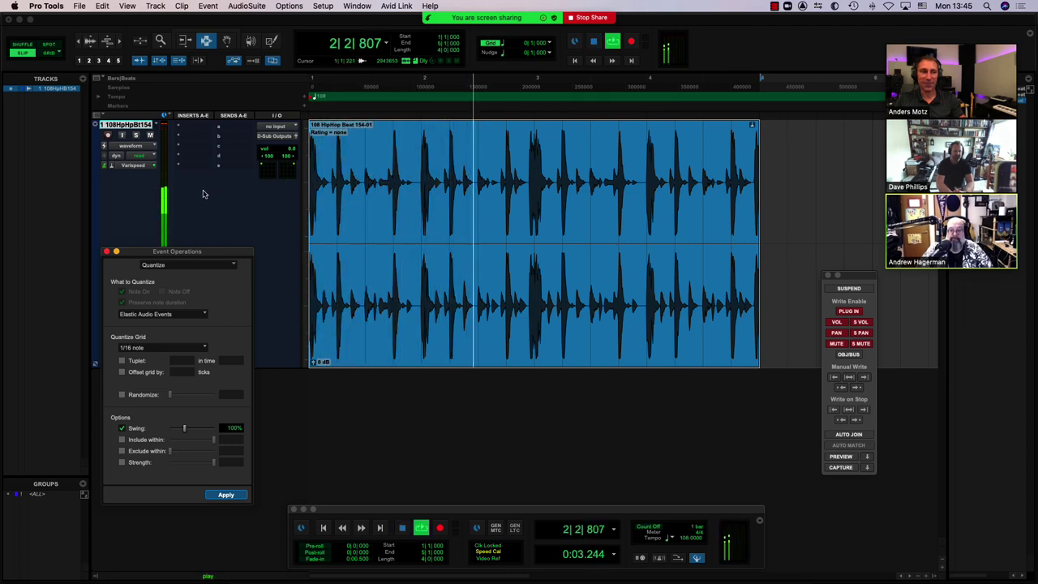
{"action": "left_click", "coordinate": [113, 168]}
{"action": "left_click", "coordinate": [144, 148]}
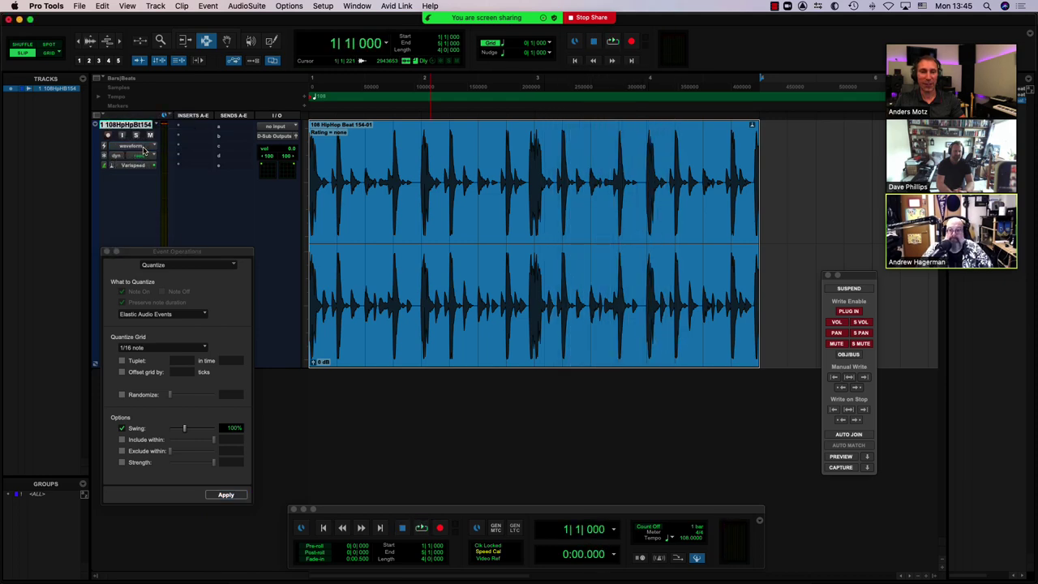
{"action": "key", "text": "space"}
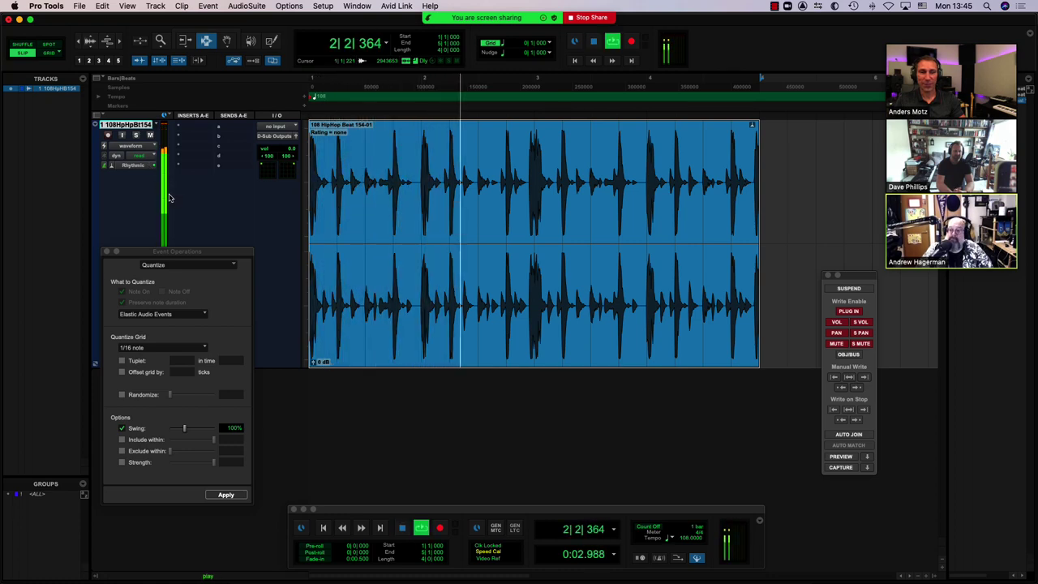
{"action": "key", "text": "space"}
Switch the track back to Varispeed and play the swung beat.
{"action": "left_click", "coordinate": [133, 166]}
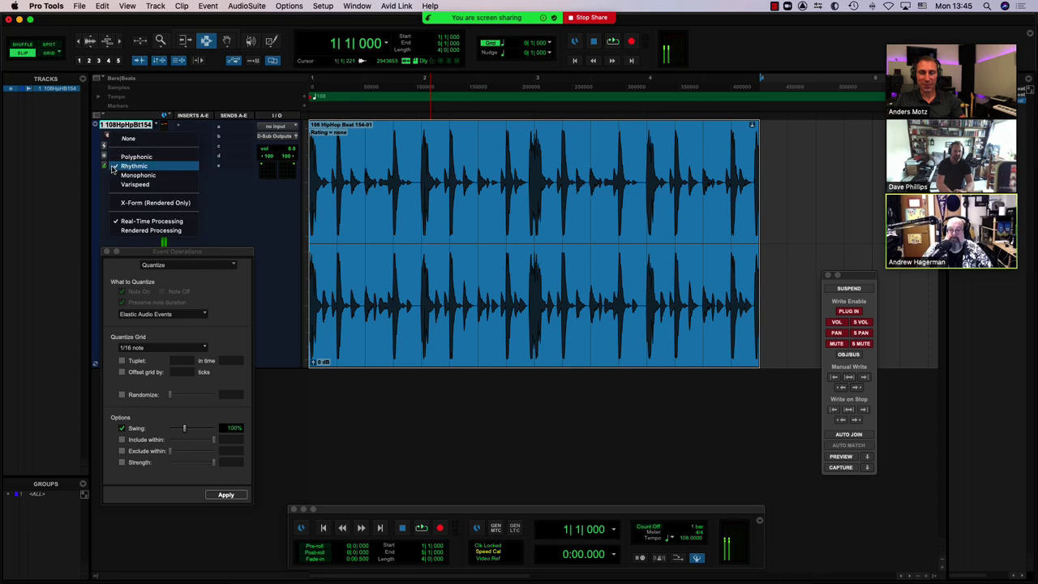
{"action": "left_click", "coordinate": [132, 185]}
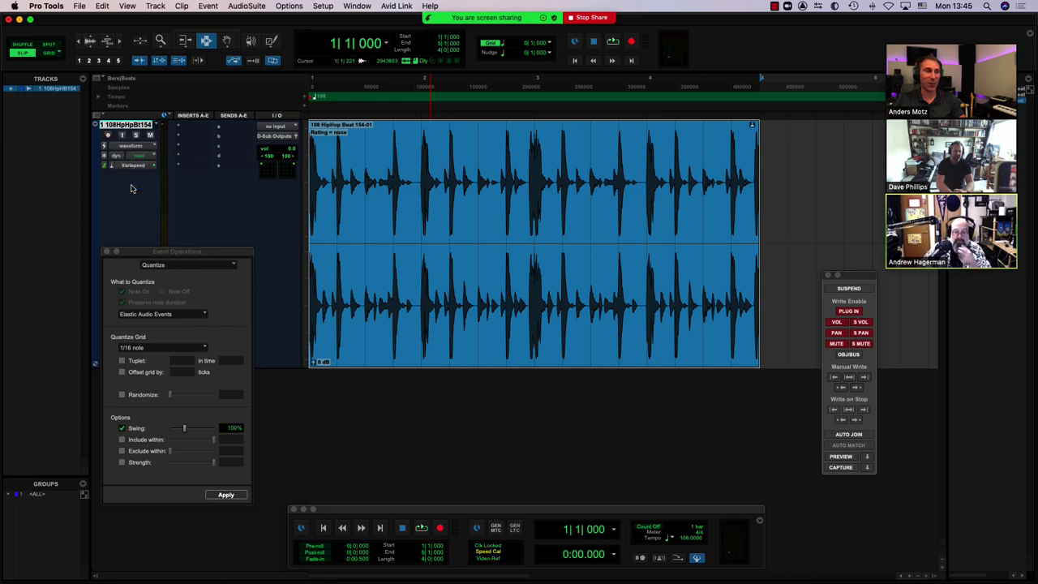
{"action": "key", "text": "space"}
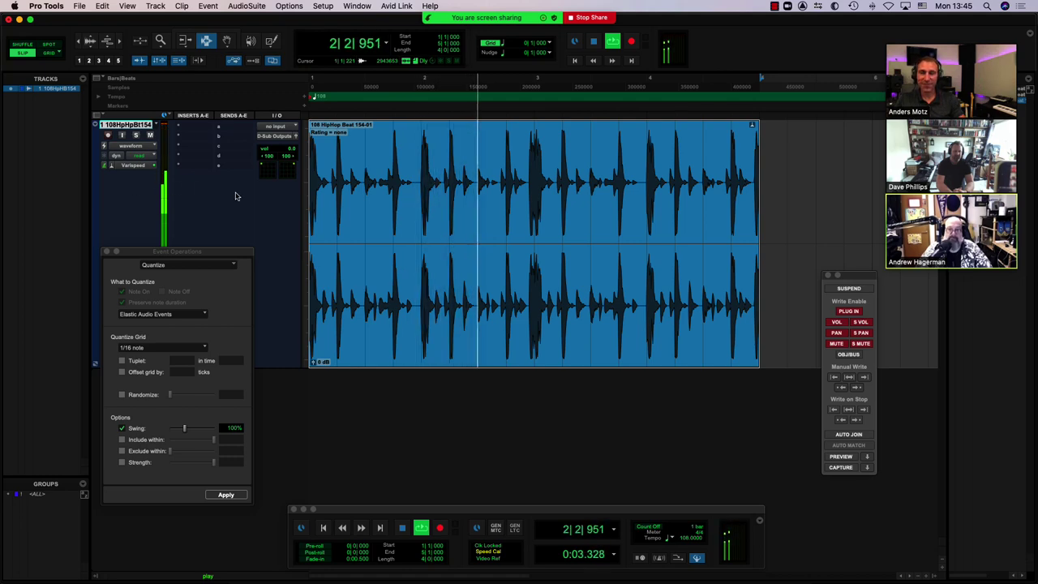
{"action": "key", "text": "space"}
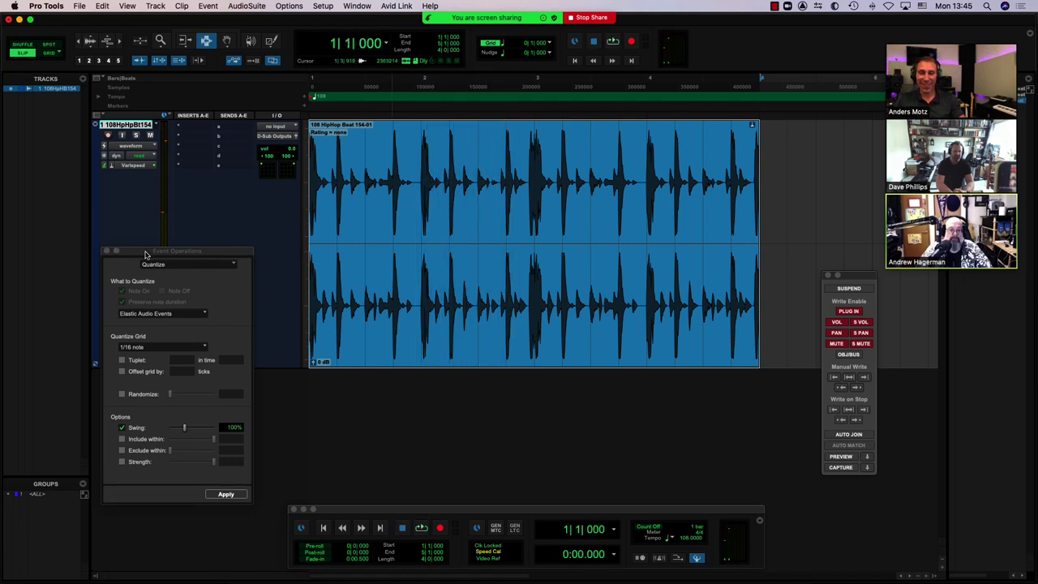
Close the Event Operations quantize window after moving it aside.
{"action": "left_click_drag", "start_coordinate": [146, 254], "coordinate": [241, 183]}
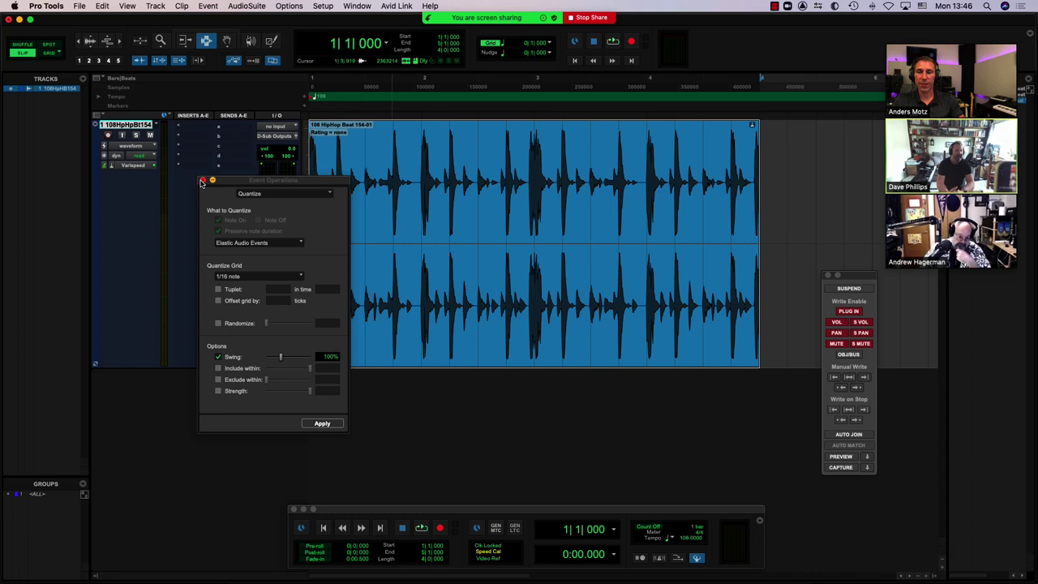
{"action": "left_click", "coordinate": [203, 181]}
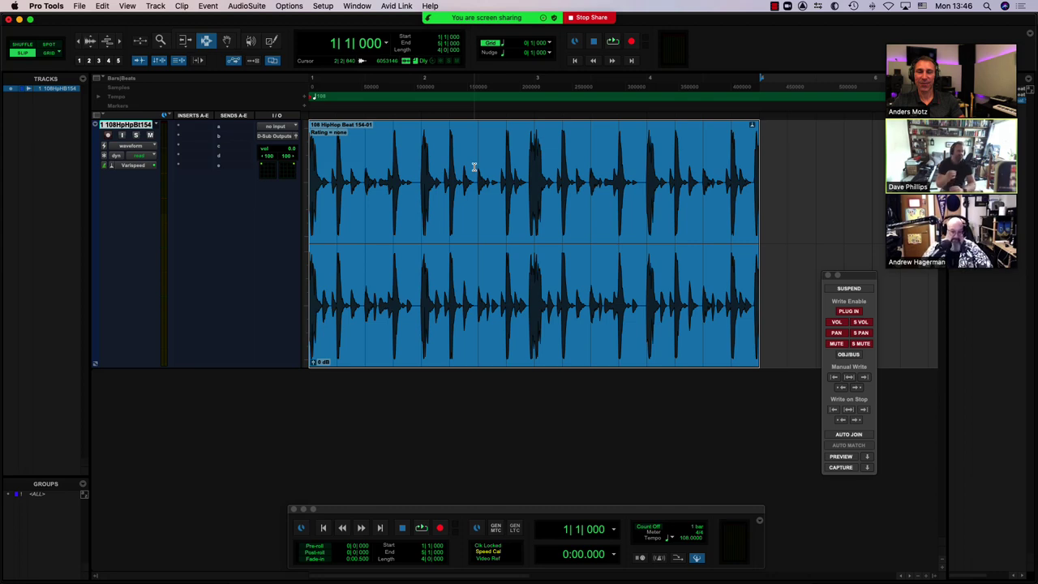
Select the timeline span from 3|4|223 to 4|4|935.
{"action": "left_click", "coordinate": [624, 97]}
{"action": "left_click_drag", "start_coordinate": [631, 95], "coordinate": [756, 97]}
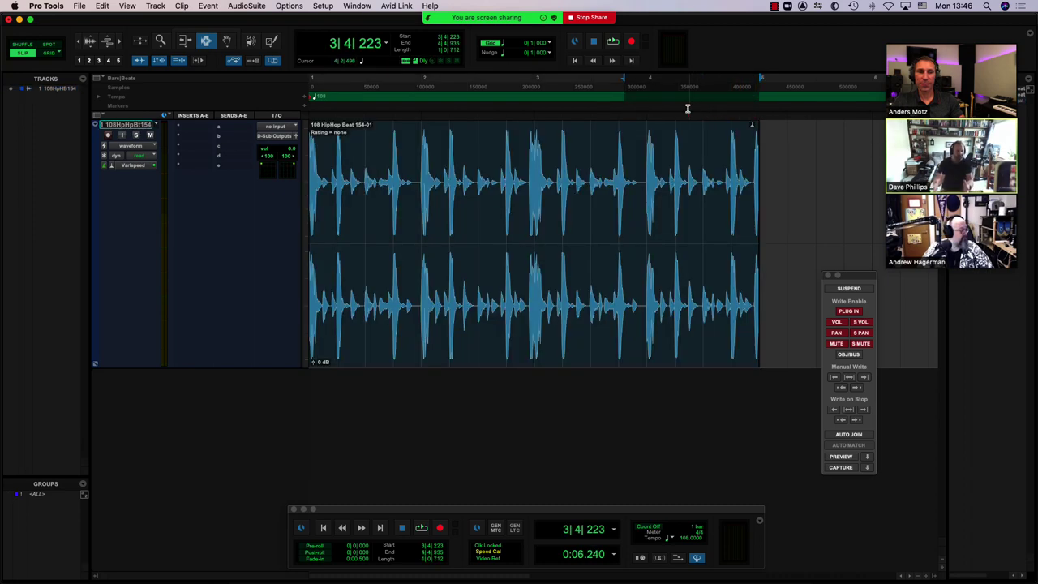
{"action": "left_click", "coordinate": [249, 6]}
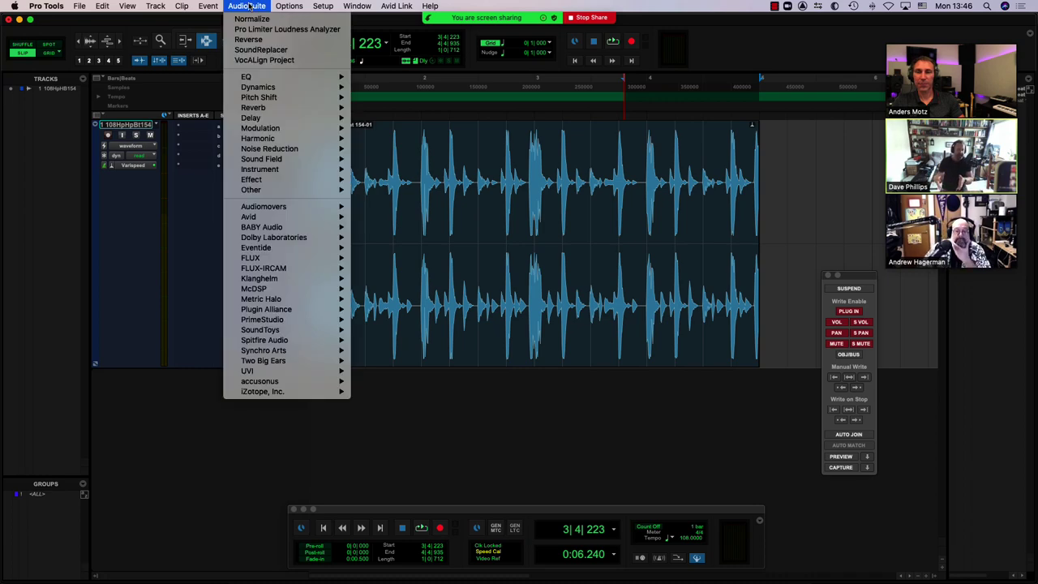
{"action": "left_click", "coordinate": [248, 7]}
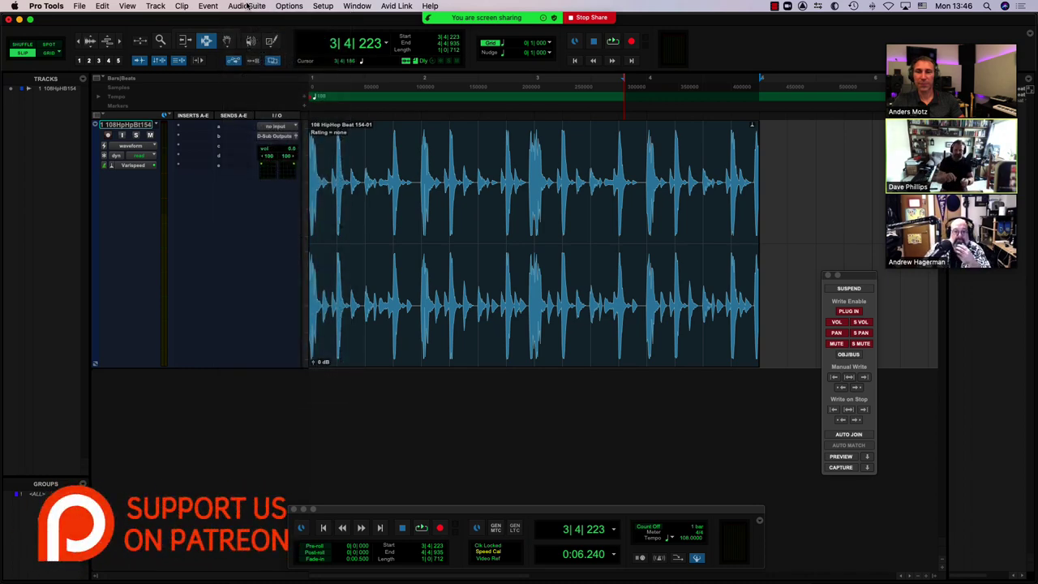
Apply a constant 50 BPM tempo to the selection, then undo back to 108 BPM.
{"action": "left_click", "coordinate": [213, 7]}
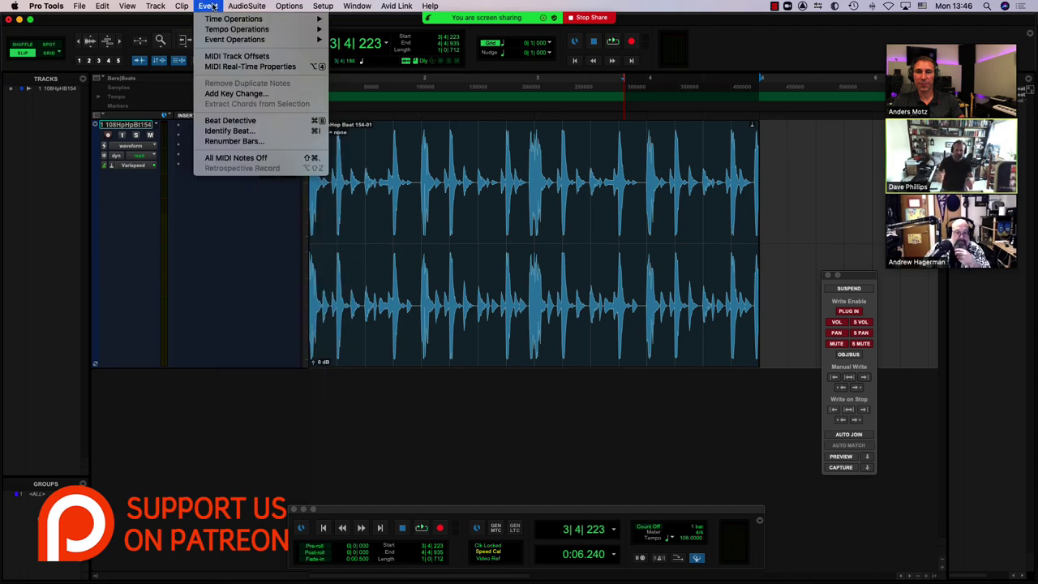
{"action": "mouse_move", "coordinate": [227, 31]}
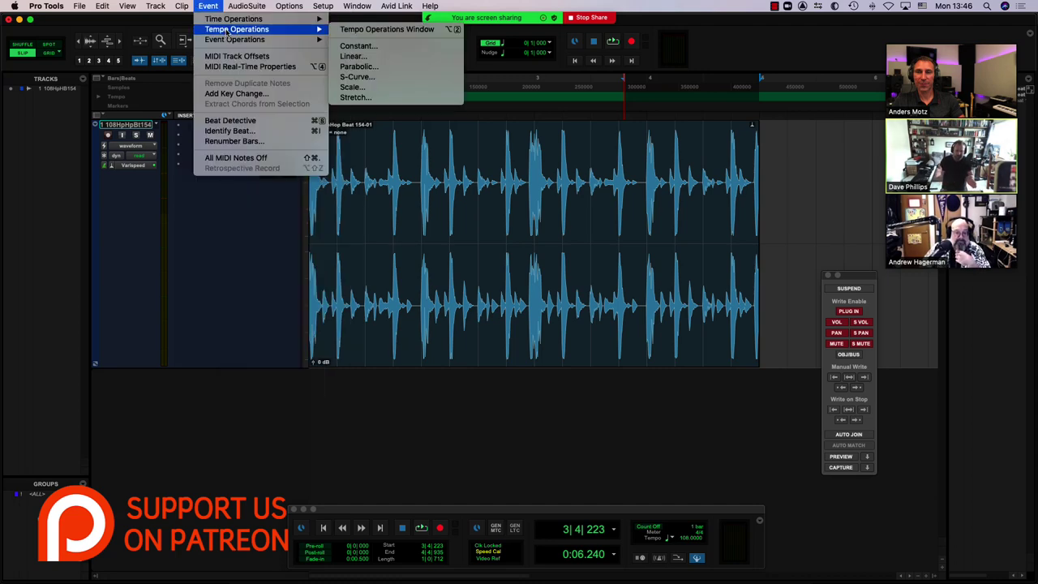
{"action": "left_click", "coordinate": [358, 46]}
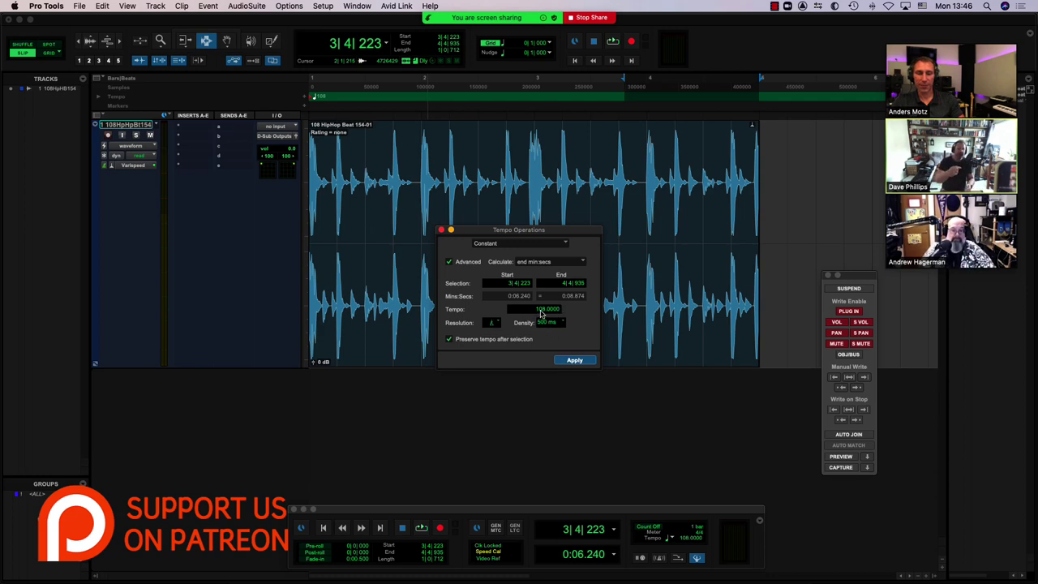
{"action": "left_click", "coordinate": [542, 312]}
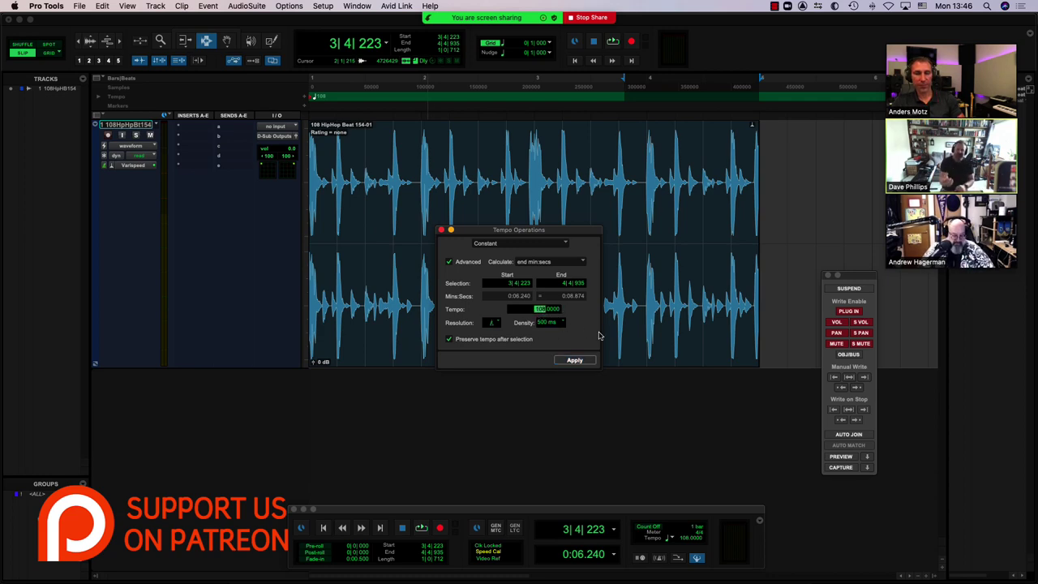
{"action": "left_click", "coordinate": [576, 361]}
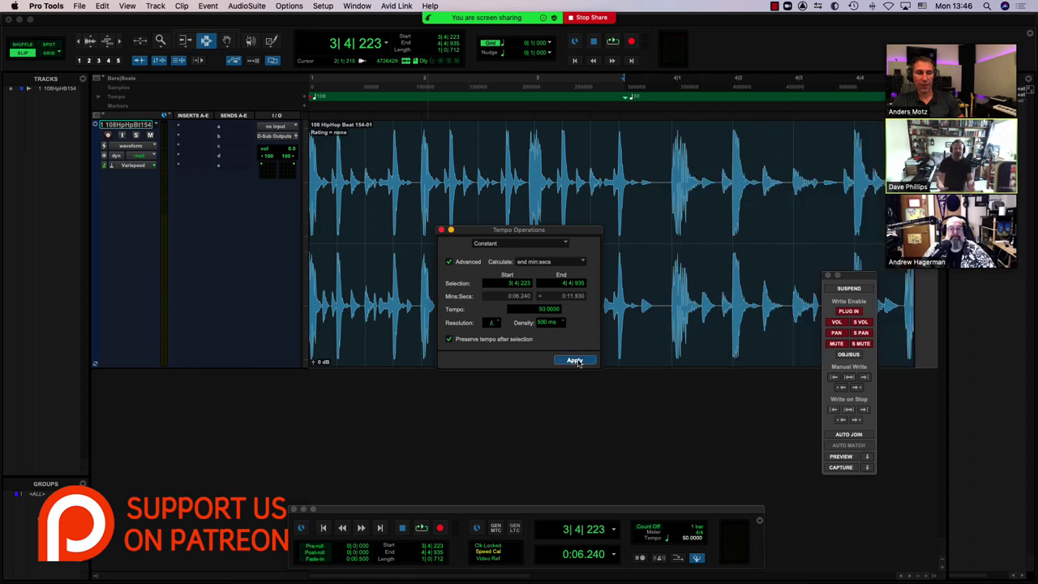
{"action": "left_click", "coordinate": [441, 231]}
{"action": "key", "text": "super+z"}
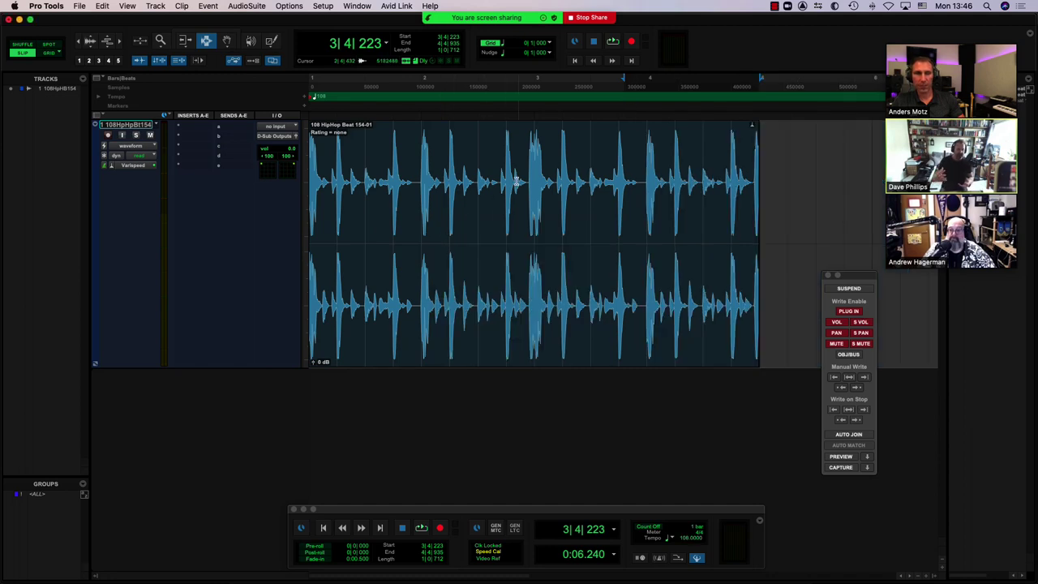
{"action": "left_click", "coordinate": [240, 6]}
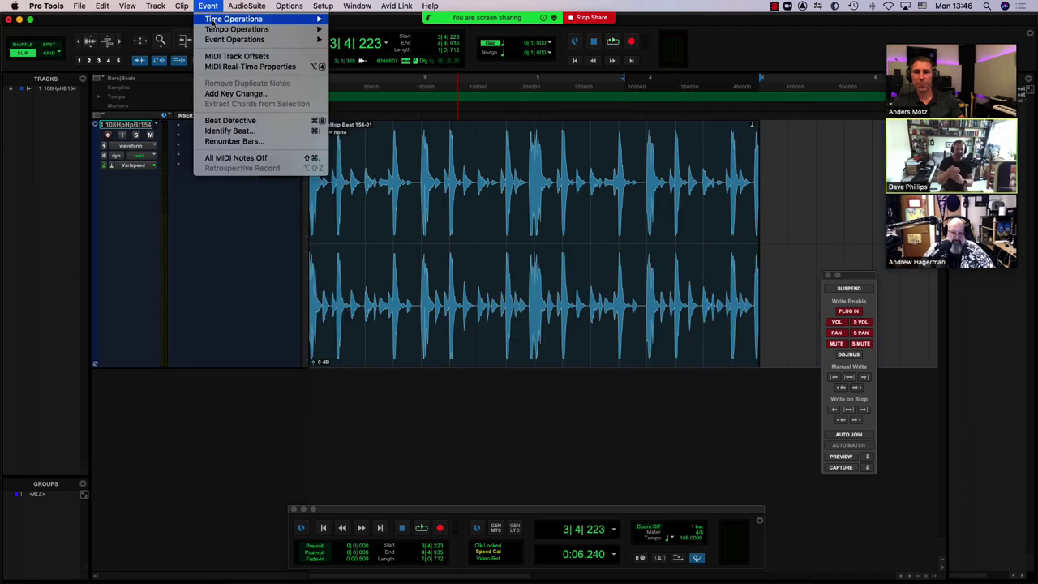
Apply a linear tempo ramp slowing from 108 BPM and play from 2|4|819.
{"action": "mouse_move", "coordinate": [215, 30]}
{"action": "left_click", "coordinate": [352, 56]}
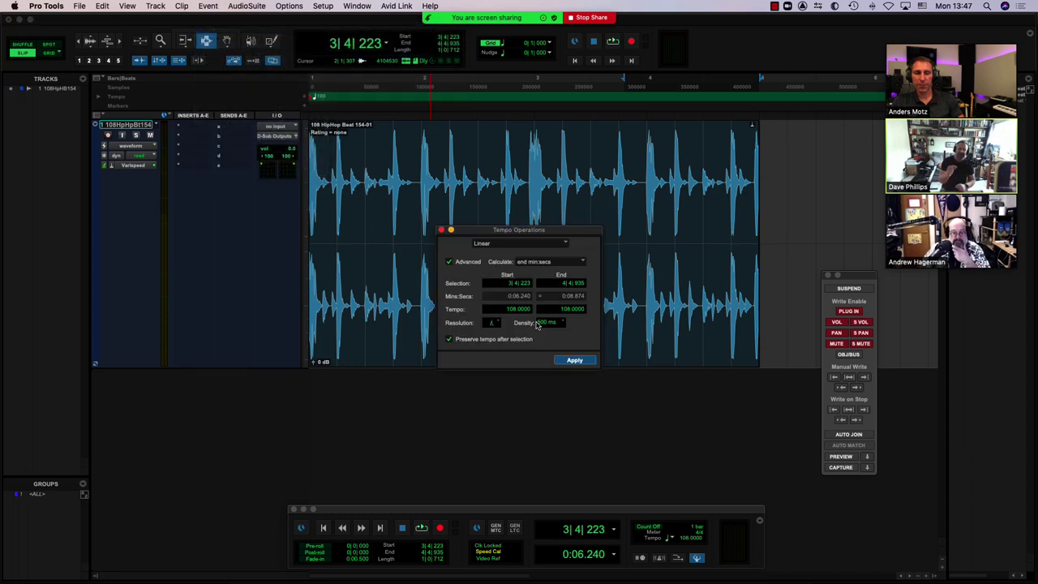
{"action": "left_click", "coordinate": [566, 311]}
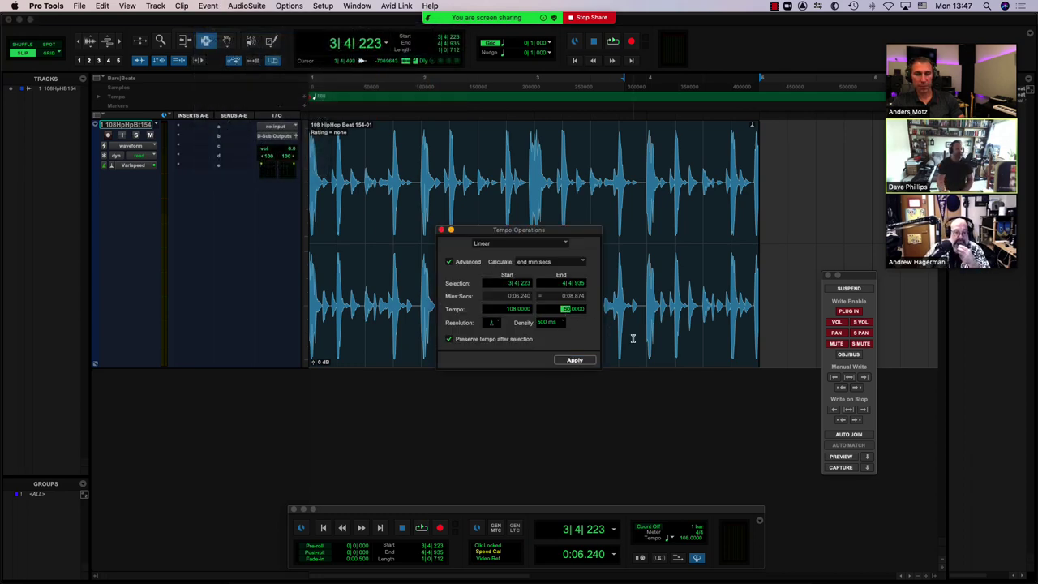
{"action": "left_click", "coordinate": [582, 364]}
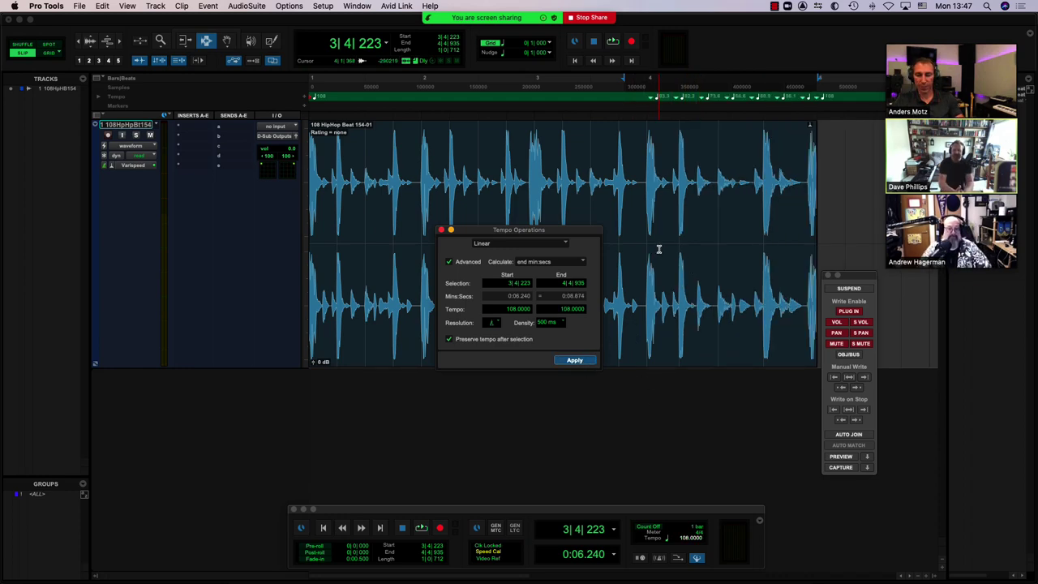
{"action": "left_click", "coordinate": [530, 110]}
{"action": "key", "text": "space"}
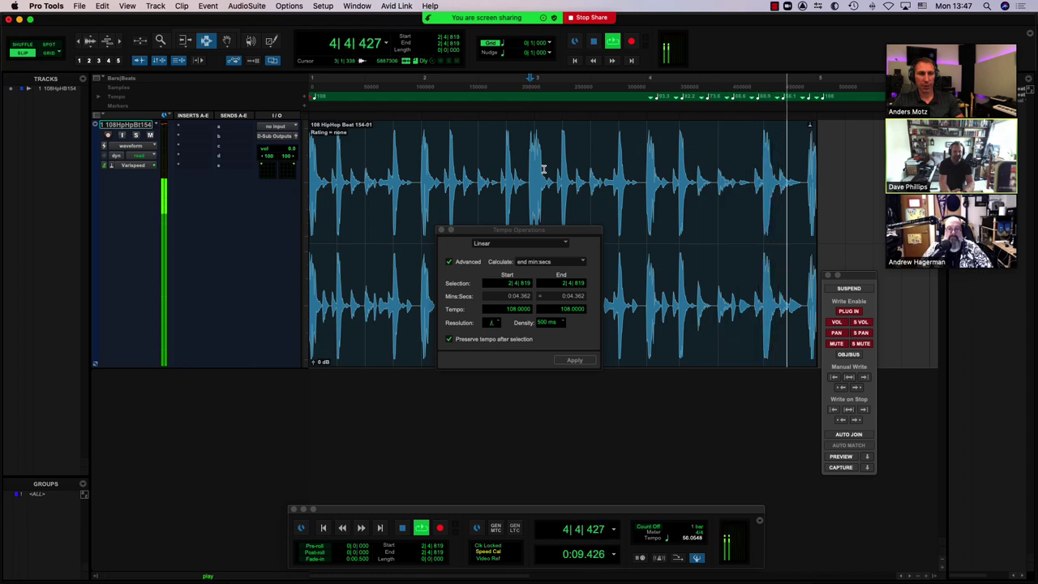
{"action": "key", "text": "space"}
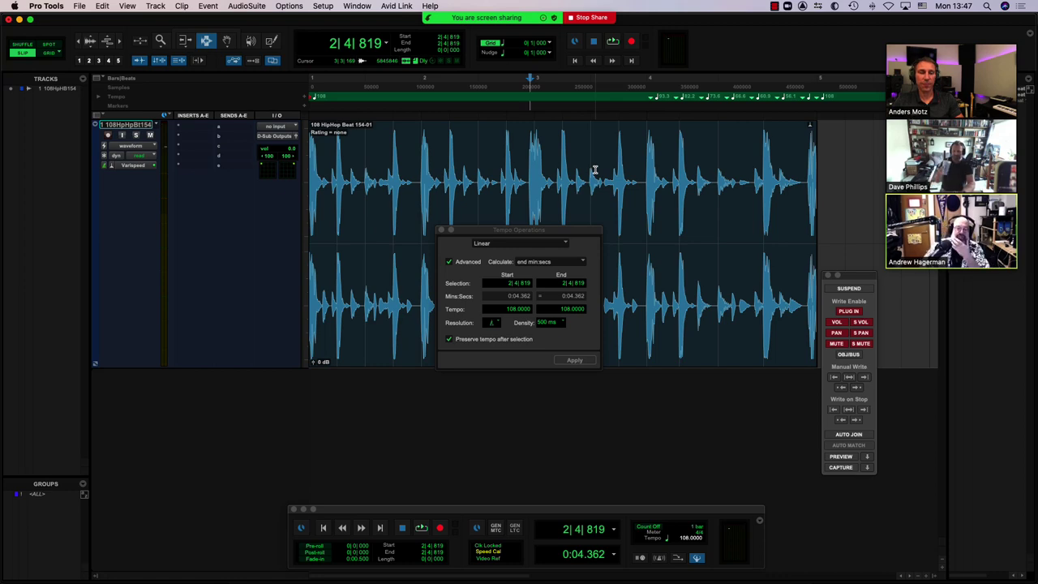
Undo the ramp, re-enter the end tempo, reapply the linear ramp and play it.
{"action": "key", "text": "super+z"}
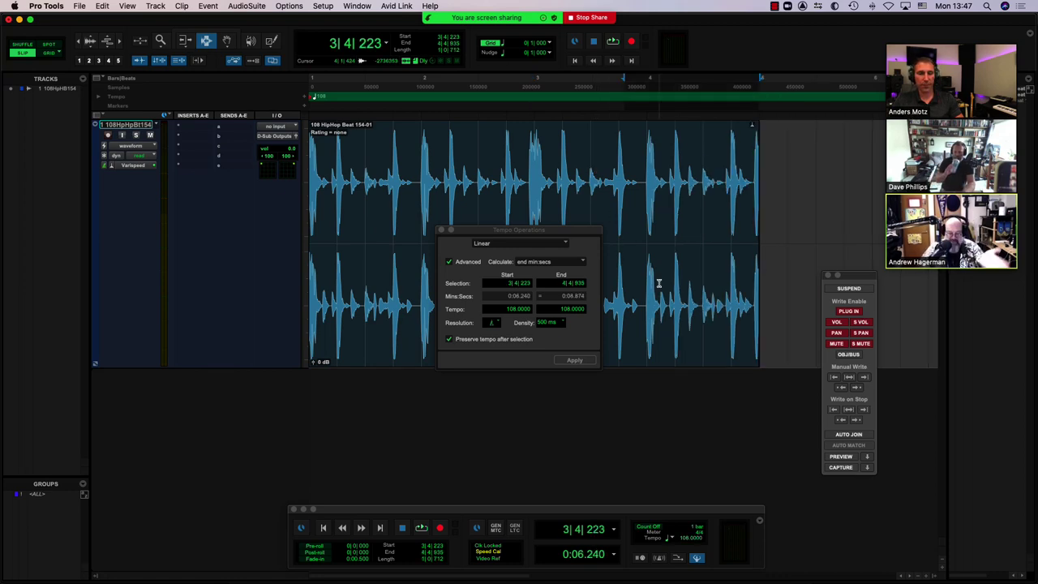
{"action": "left_click", "coordinate": [572, 309]}
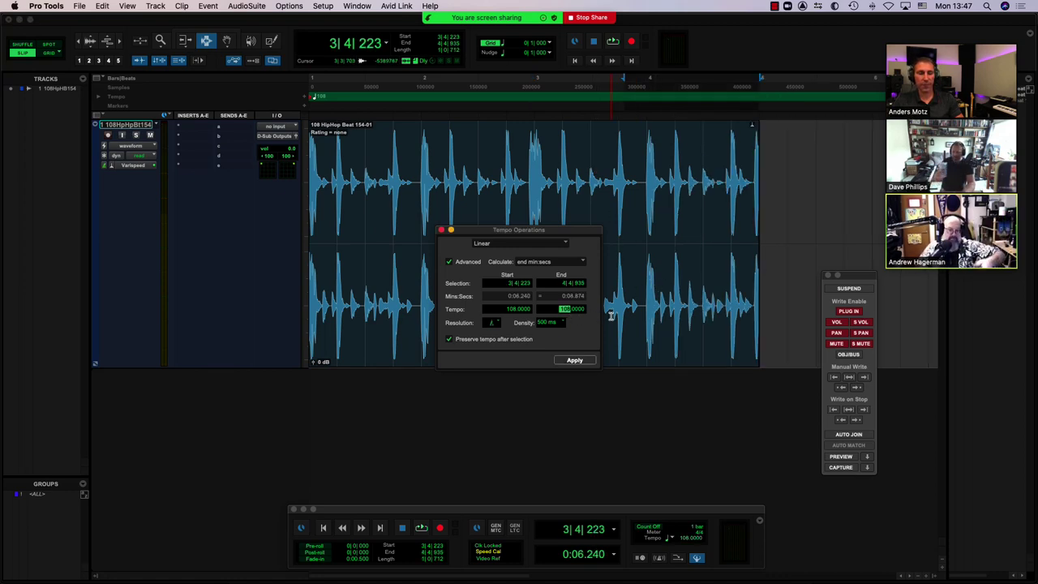
{"action": "type", "text": "1"}
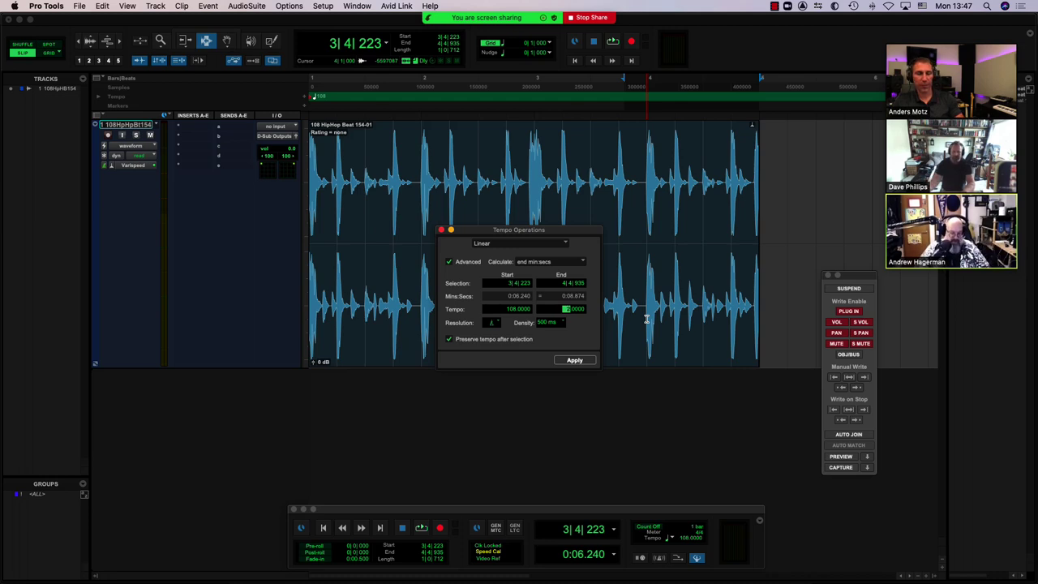
{"action": "left_click", "coordinate": [581, 363]}
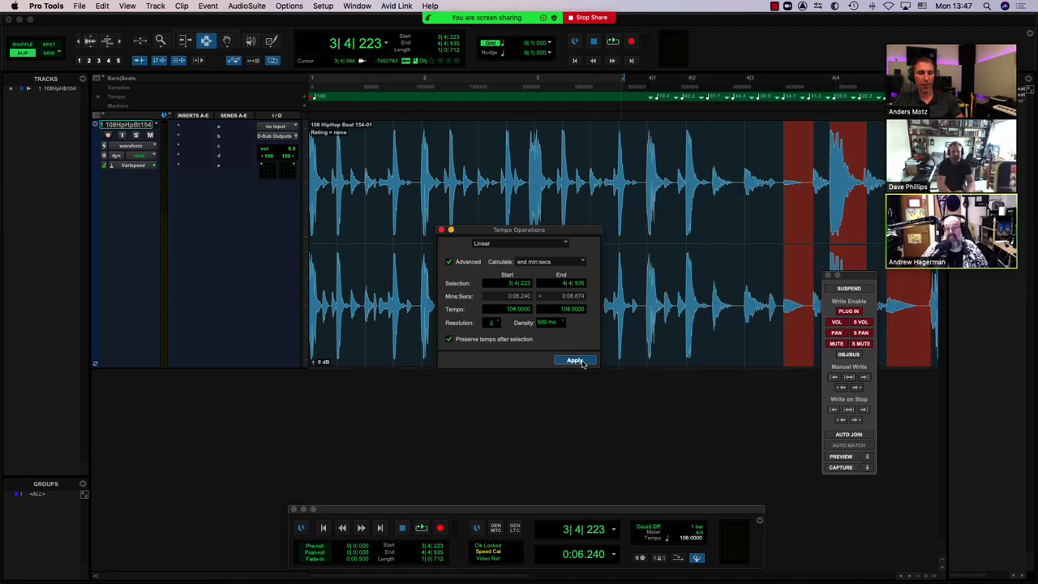
{"action": "key", "text": "space"}
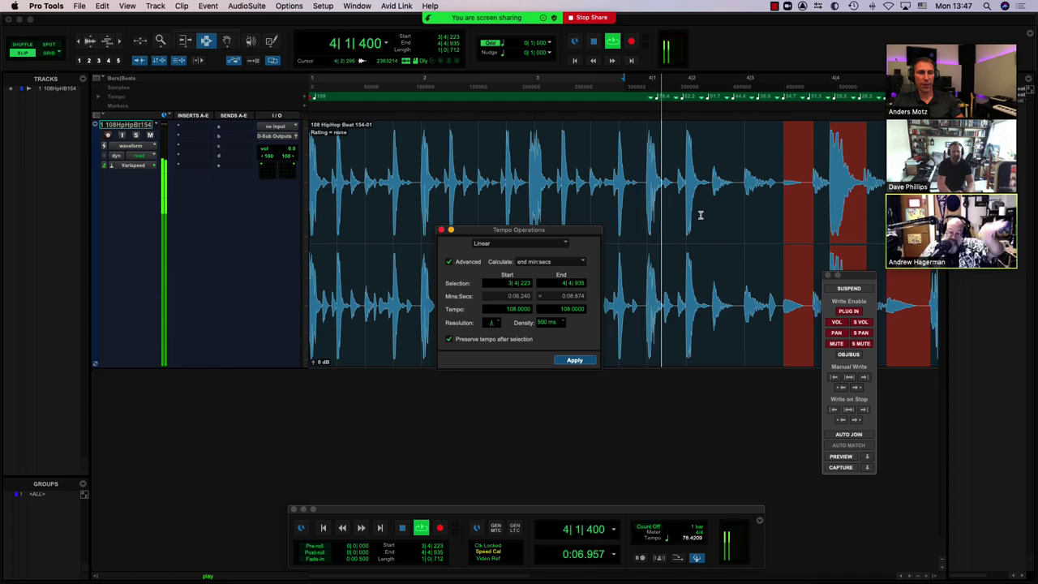
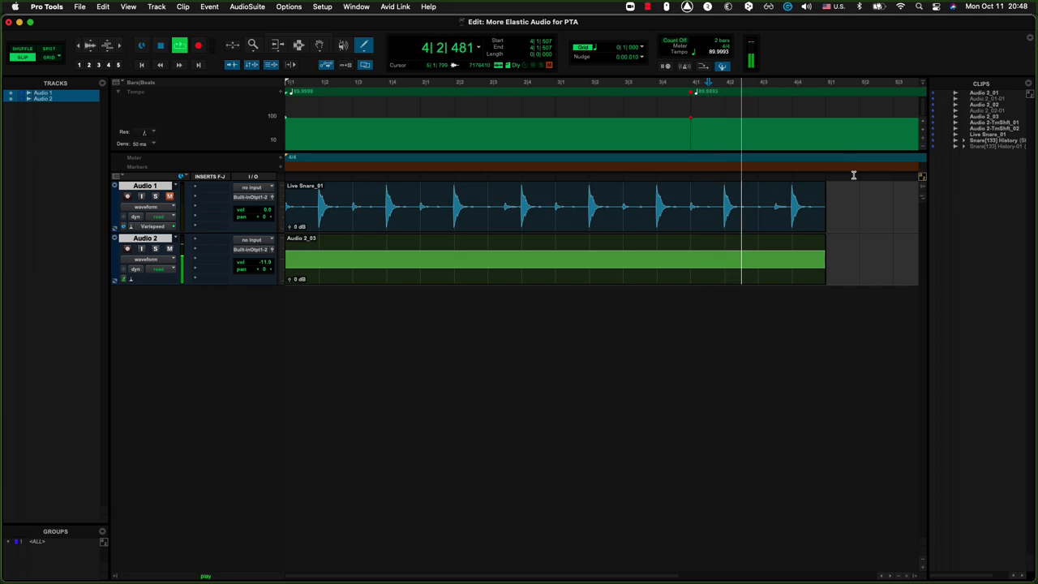
{"action": "key", "text": "space"}
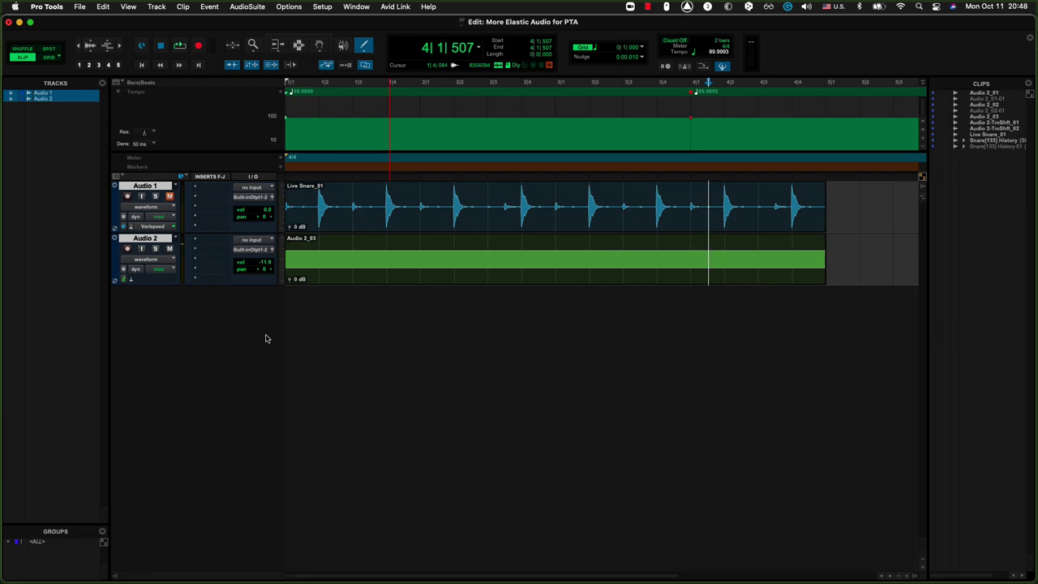
{"action": "left_click", "coordinate": [124, 281]}
{"action": "left_click", "coordinate": [123, 282]}
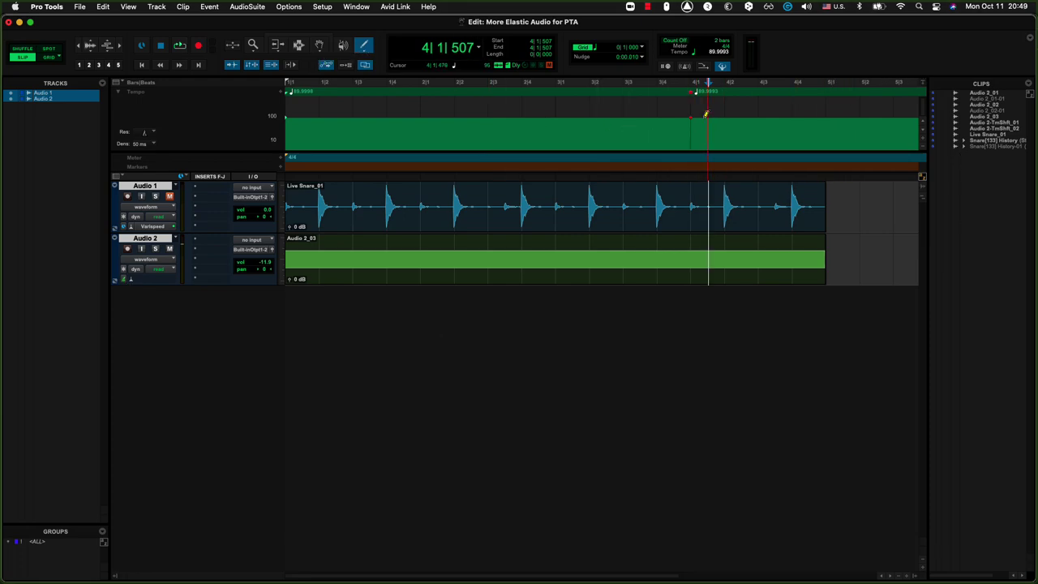
{"action": "mouse_move", "coordinate": [703, 117]}
{"action": "left_mouse_down"}
{"action": "mouse_move", "coordinate": [776, 141]}
{"action": "mouse_move", "coordinate": [799, 161]}
{"action": "left_mouse_up"}
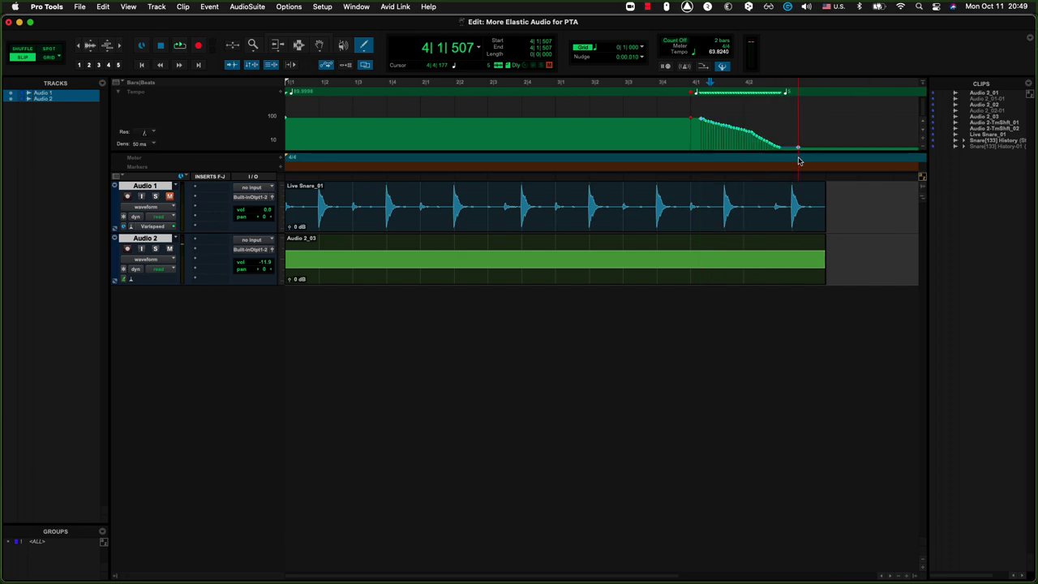
{"action": "left_click", "coordinate": [684, 86]}
{"action": "key", "text": "super+z"}
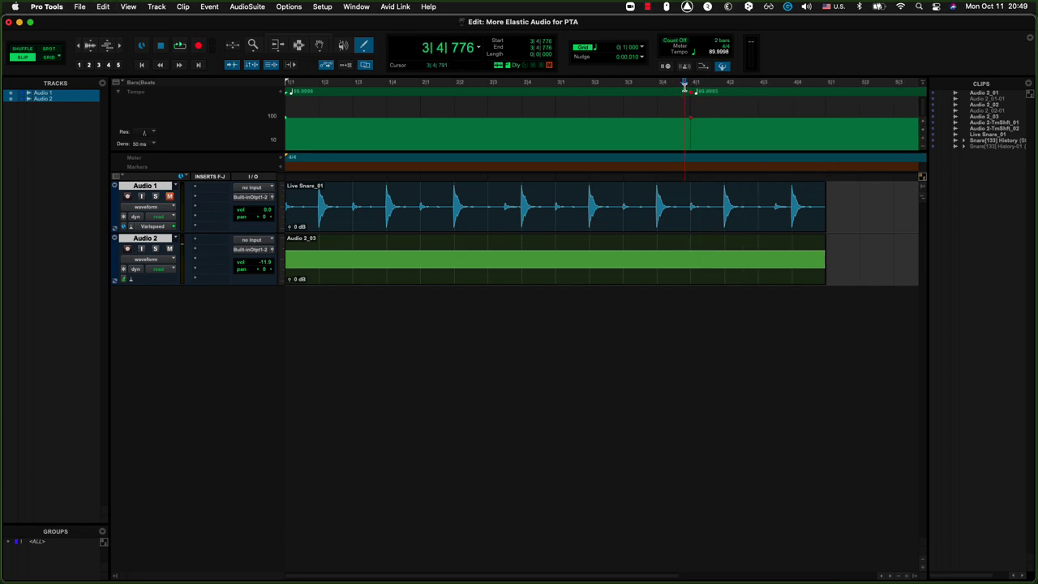
Set Audio 2's Elastic Audio plug-in to Varispeed and review its settings.
{"action": "left_click", "coordinate": [131, 280]}
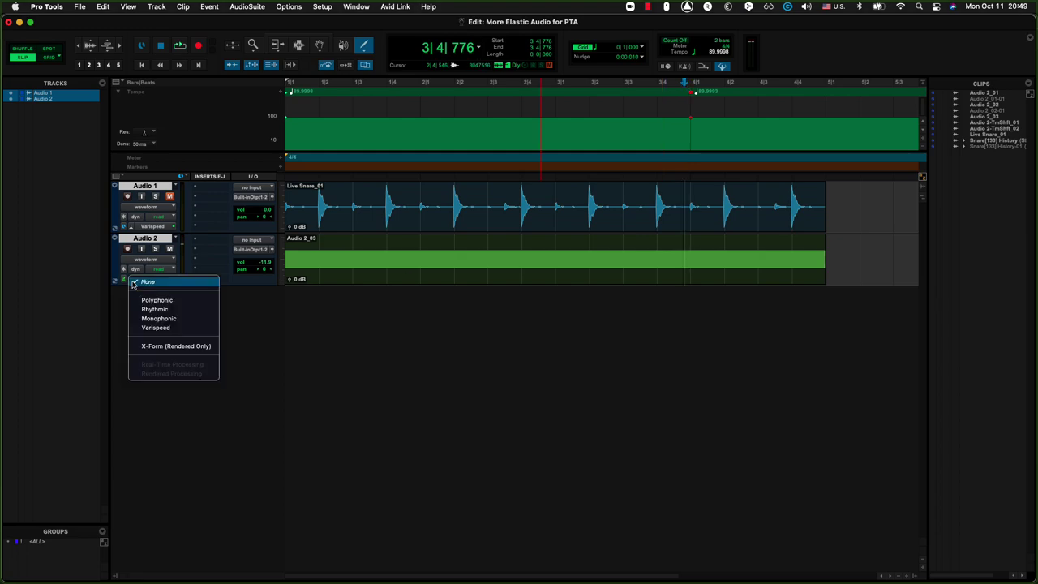
{"action": "left_click", "coordinate": [157, 329]}
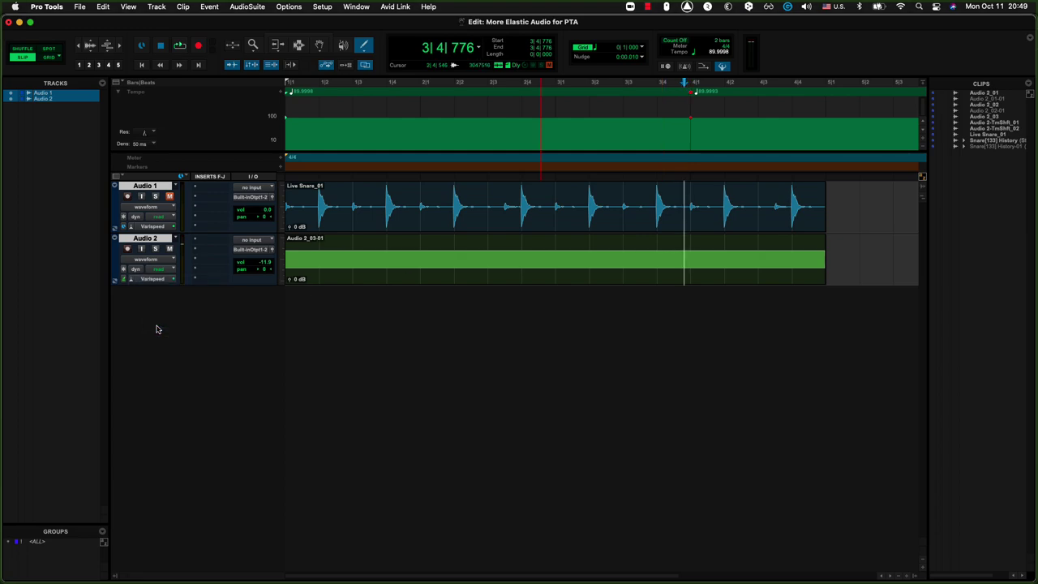
{"action": "left_click", "coordinate": [154, 279]}
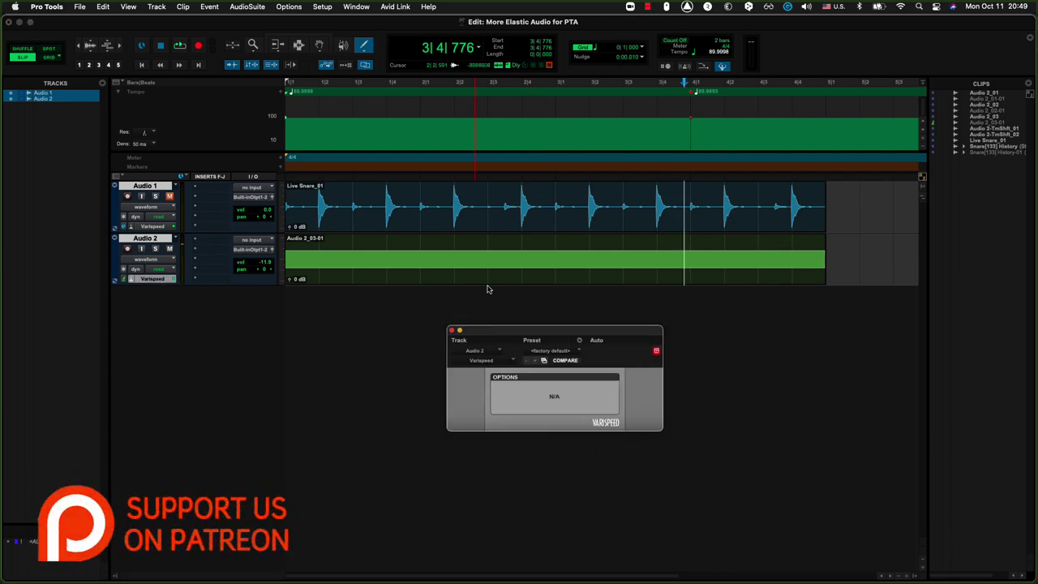
{"action": "left_click", "coordinate": [452, 331]}
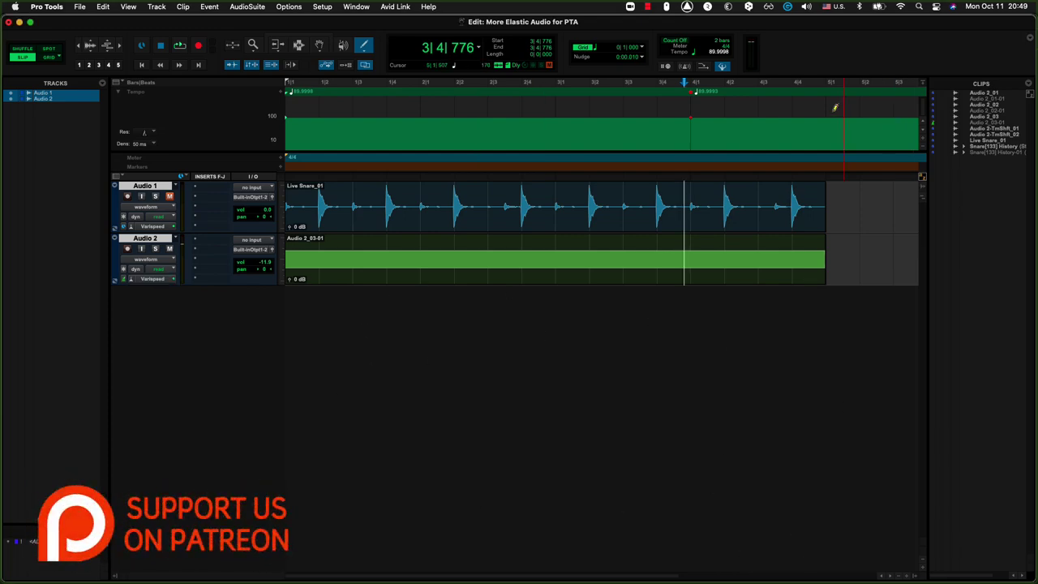
Draw a descending tempo ramp near bar 4|1, audition it twice, then undo it.
{"action": "left_click_drag", "start_coordinate": [704, 119], "coordinate": [787, 150]}
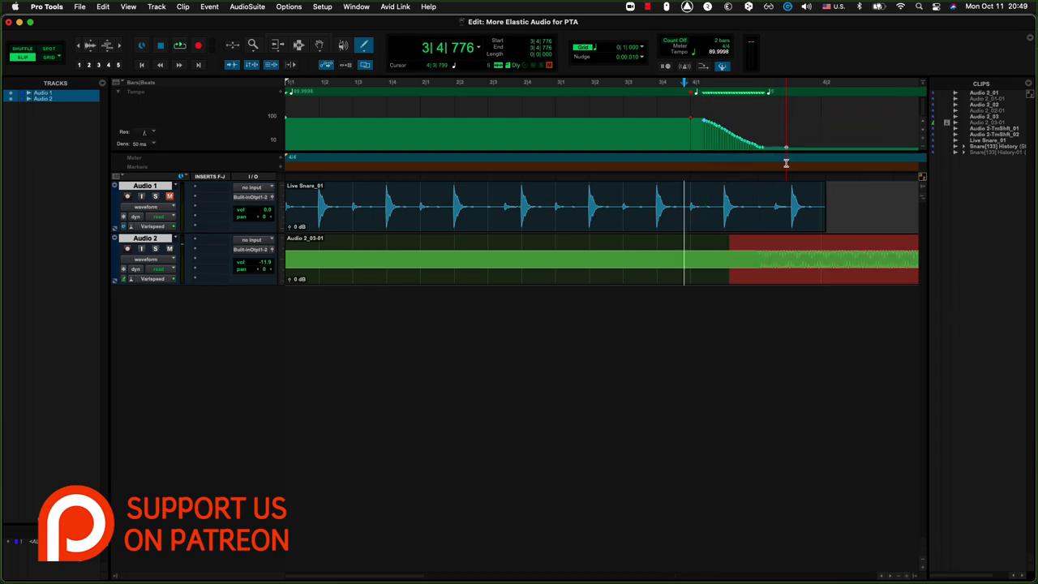
{"action": "left_click", "coordinate": [680, 85]}
{"action": "key", "text": "space"}
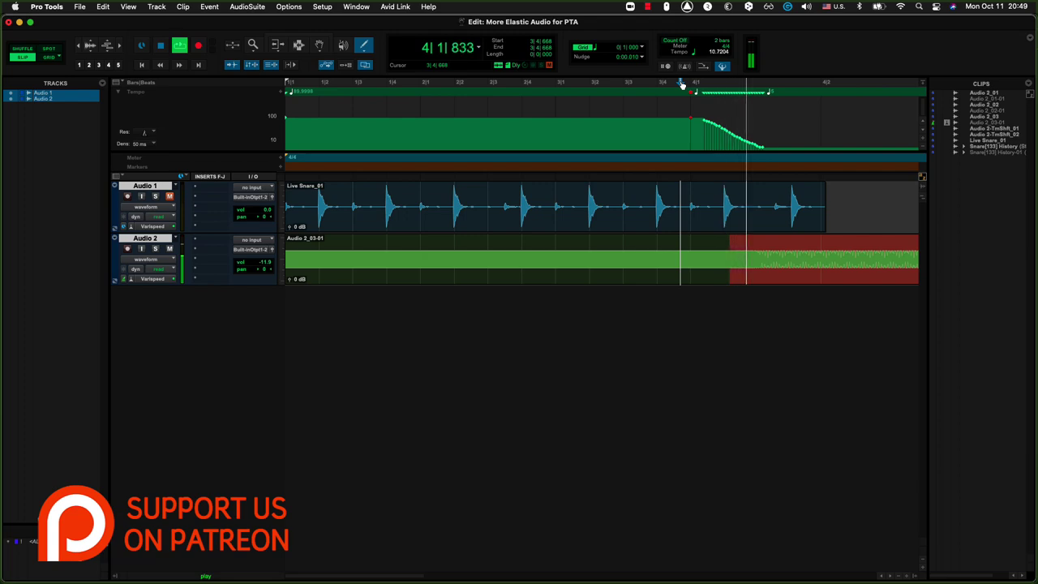
{"action": "key", "text": "space"}
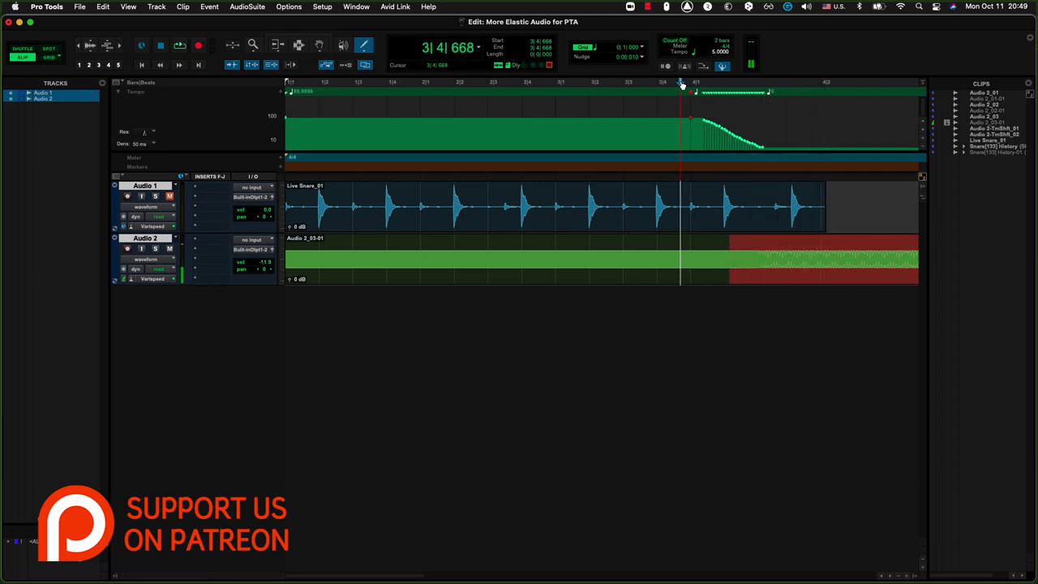
{"action": "key", "text": "space"}
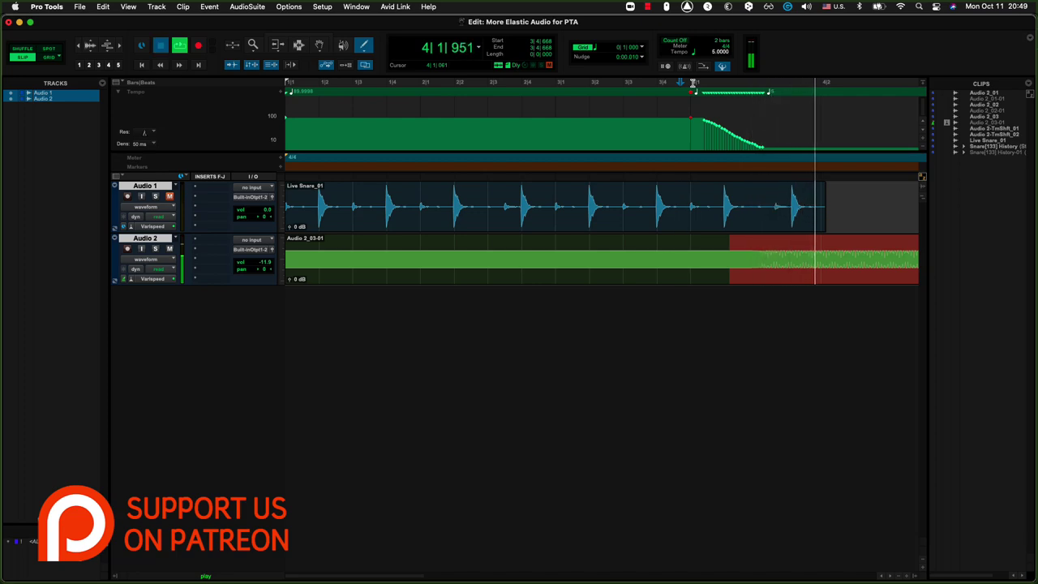
{"action": "key", "text": "space"}
{"action": "key", "text": "super+z"}
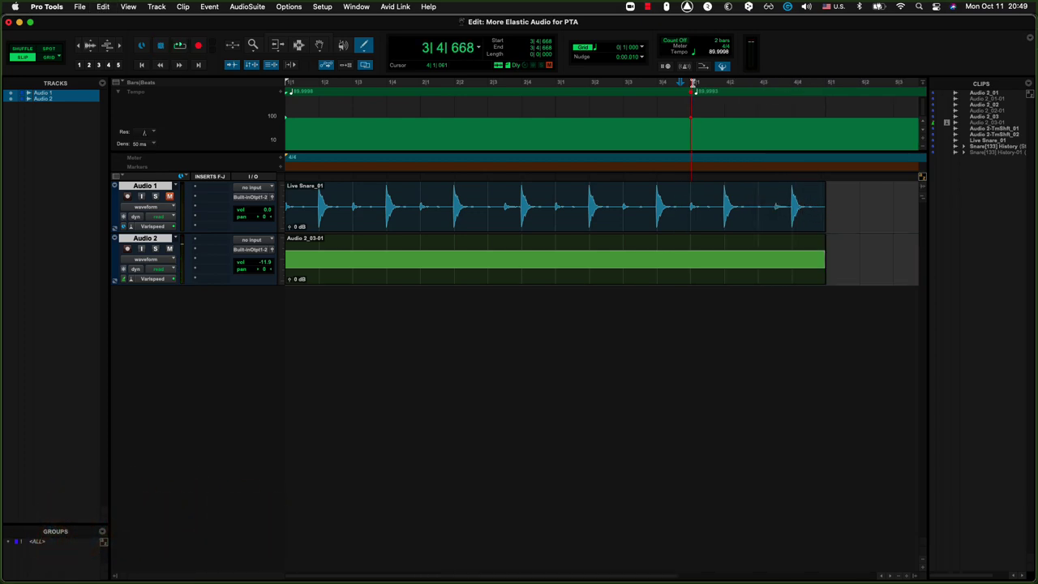
{"action": "left_click", "coordinate": [146, 144]}
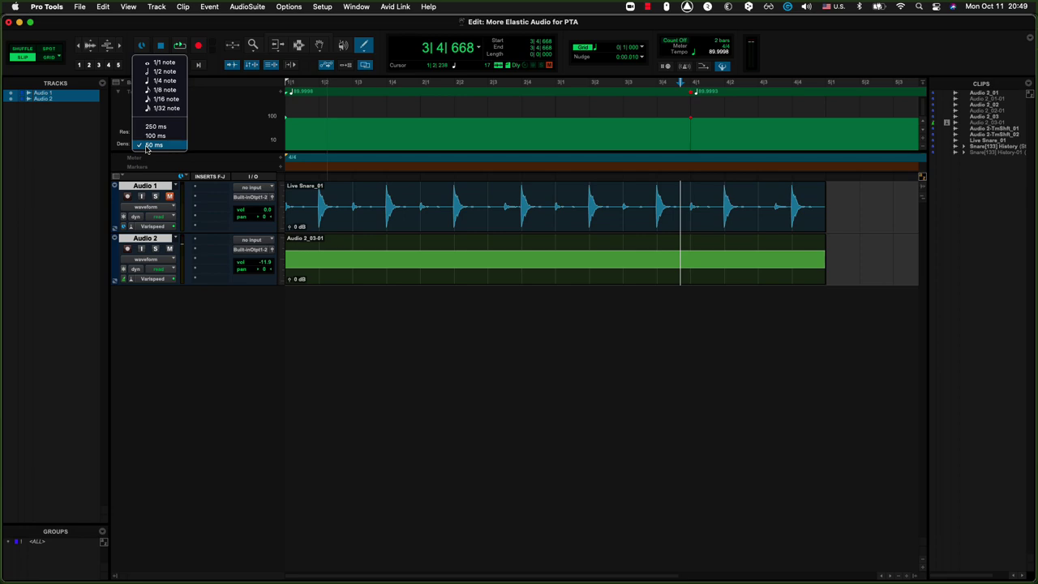
Try drawing a tempo ramp after bar 4|1 at 1/32-note density, then undo it.
{"action": "left_click", "coordinate": [168, 110]}
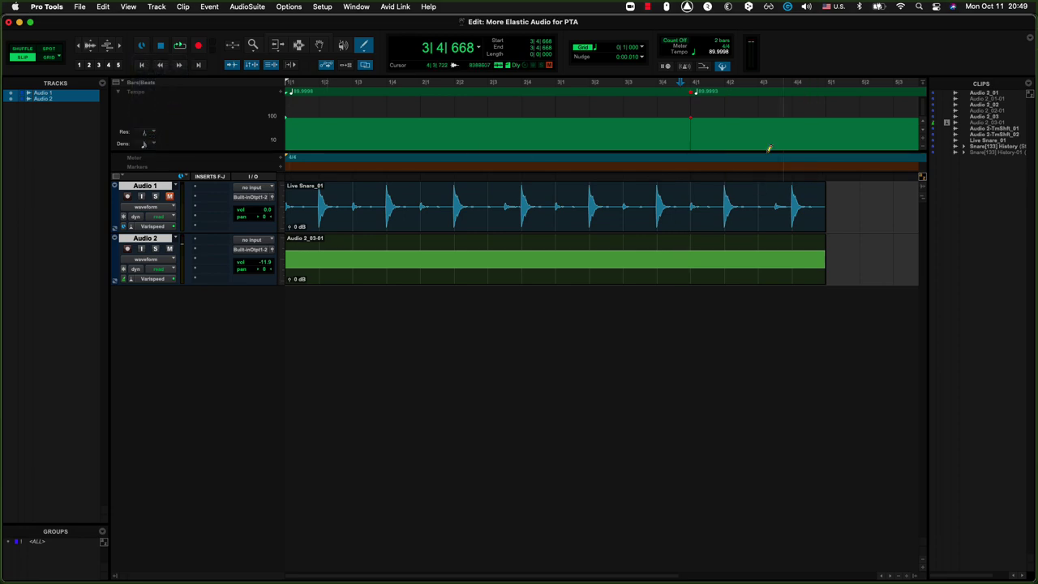
{"action": "left_click_drag", "start_coordinate": [699, 114], "coordinate": [792, 154]}
{"action": "key", "text": "super+z"}
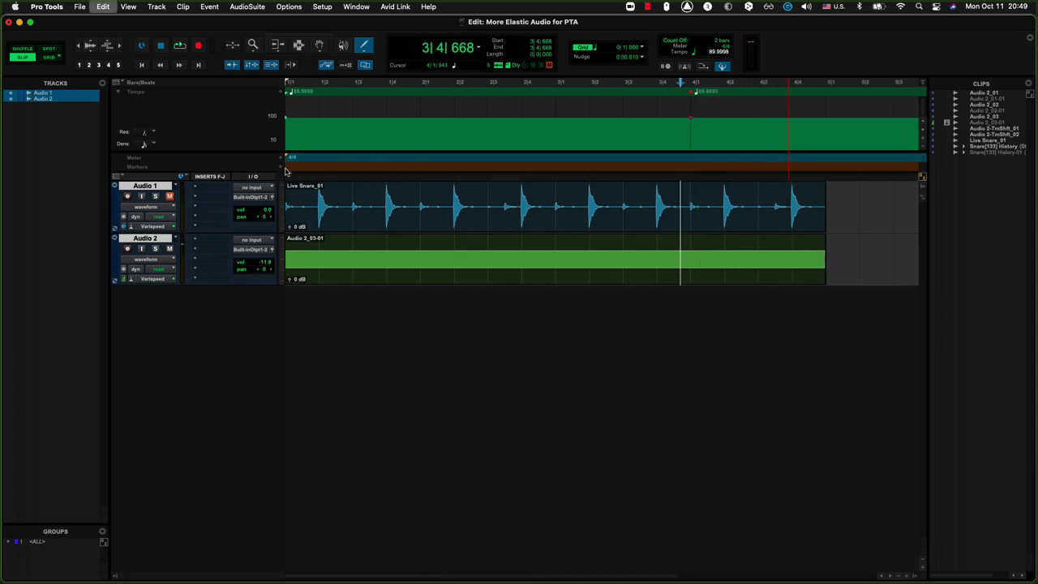
At 50 ms density, draw a descending tempo ramp after bar 4|1 and audition it.
{"action": "left_click", "coordinate": [143, 144]}
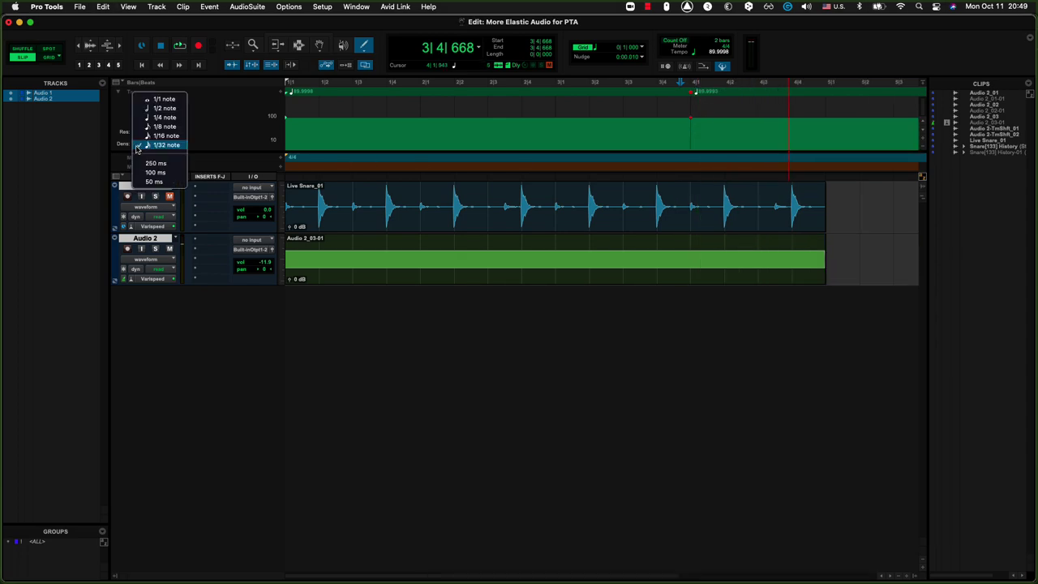
{"action": "left_click", "coordinate": [162, 182]}
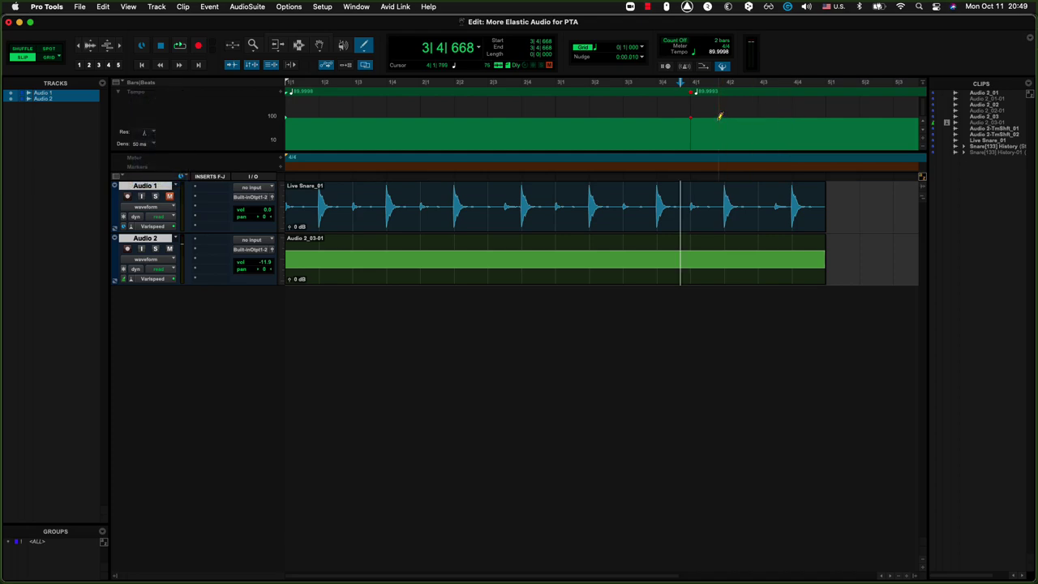
{"action": "left_click_drag", "start_coordinate": [717, 119], "coordinate": [741, 122]}
{"action": "left_click_drag", "start_coordinate": [812, 140], "coordinate": [813, 143]}
{"action": "key", "text": "space"}
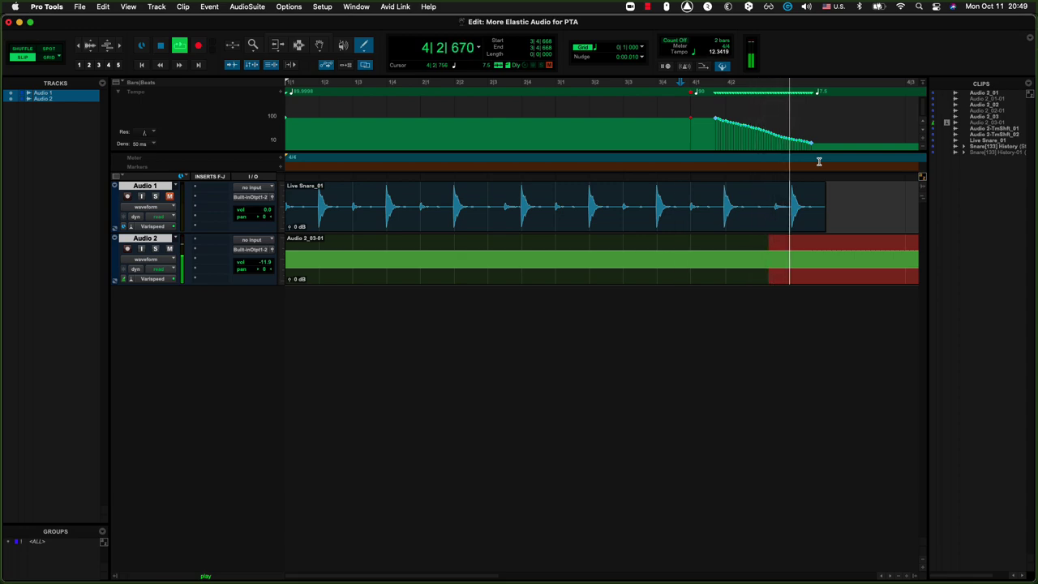
{"action": "key", "text": "space"}
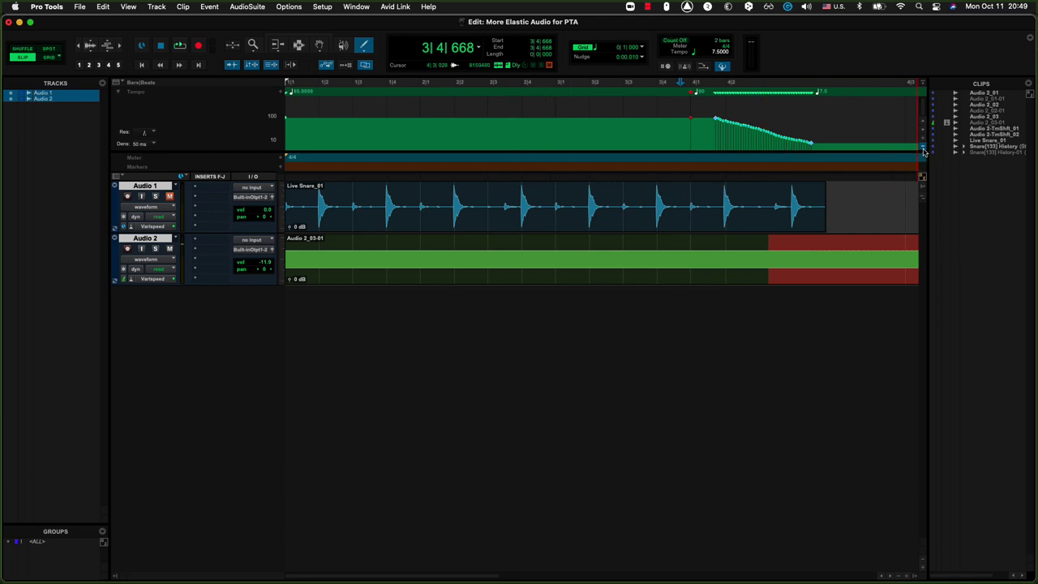
Rescale the tempo lane, add a second tempo ramp, and play back the changes.
{"action": "left_click", "coordinate": [923, 152]}
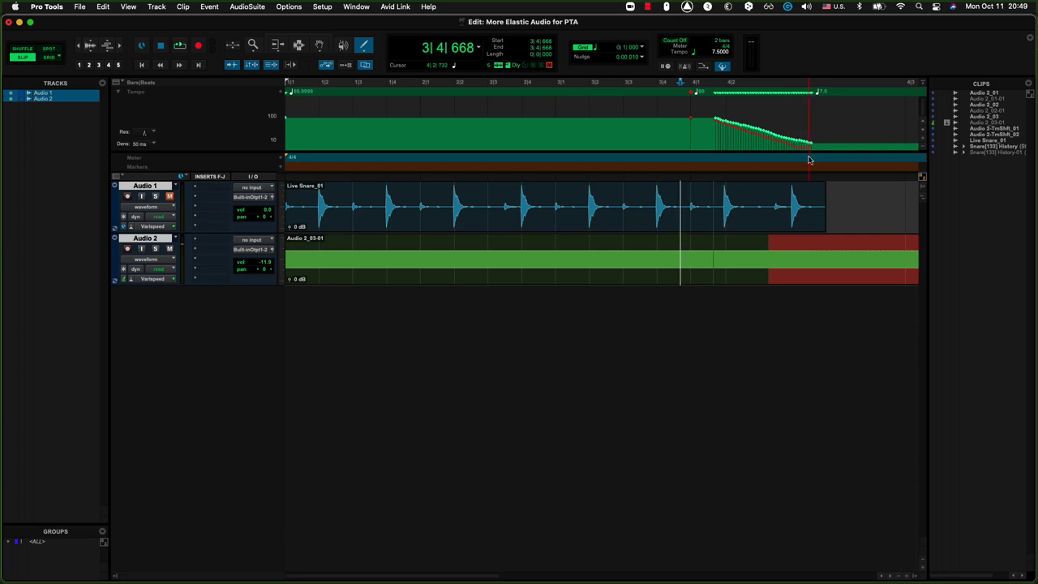
{"action": "left_click", "coordinate": [809, 147]}
{"action": "key", "text": "space"}
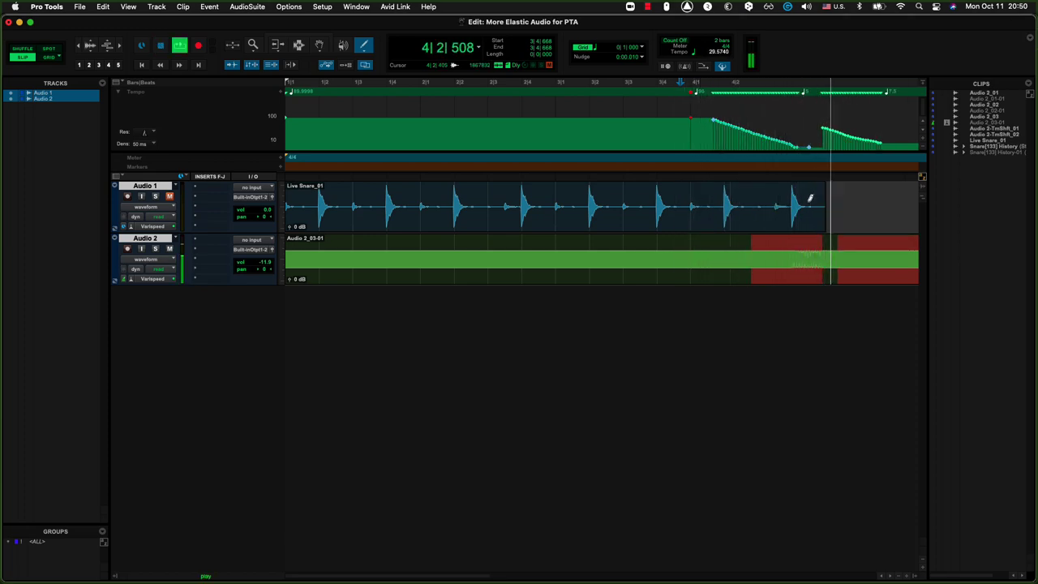
Stop playback and share Desktop 1 with Pro Tools to the Zoom meeting.
{"action": "key", "text": "space"}
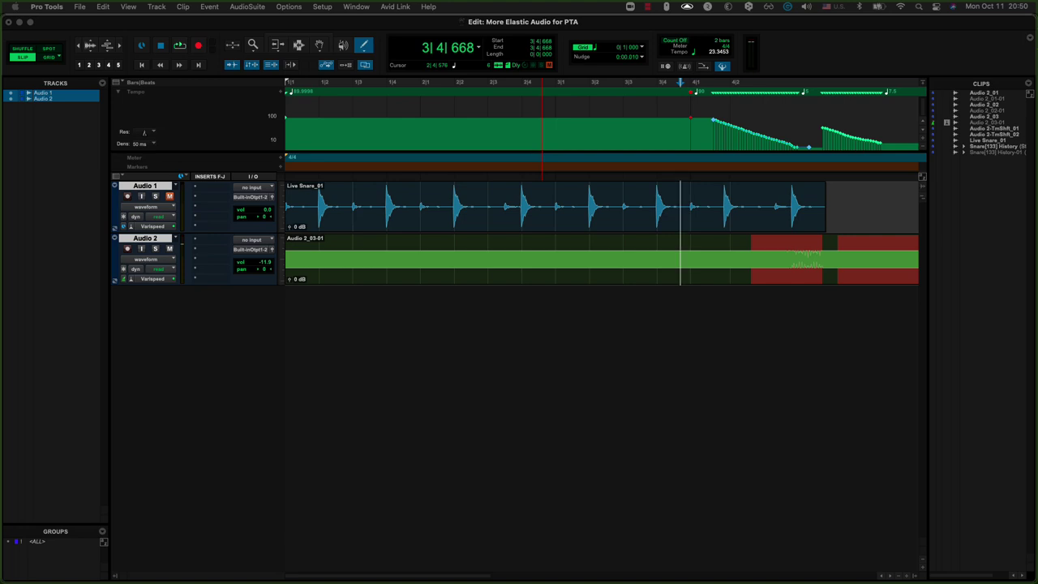
{"action": "key", "text": "super+Tab"}
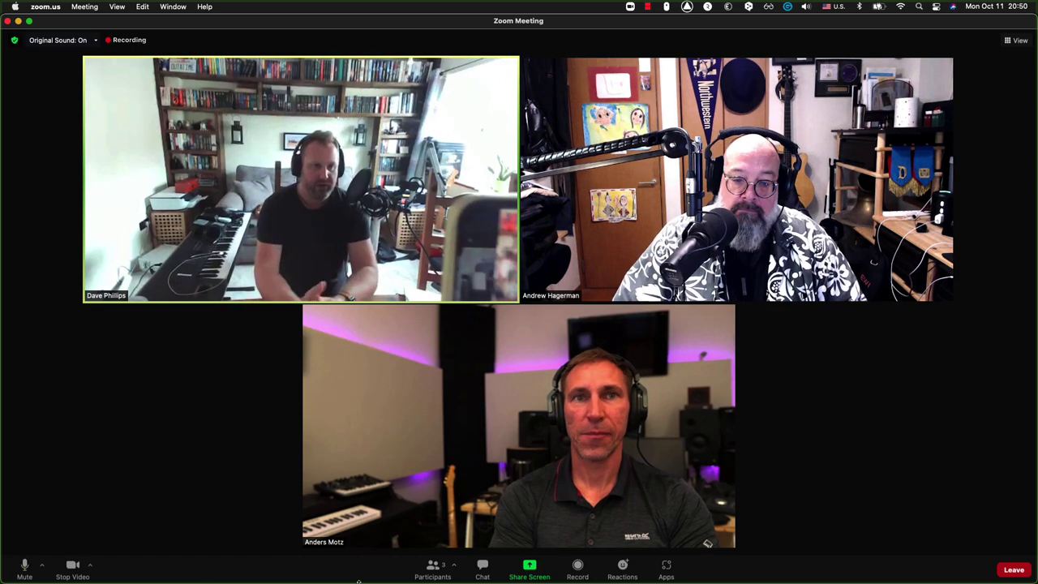
{"action": "left_click", "coordinate": [529, 567]}
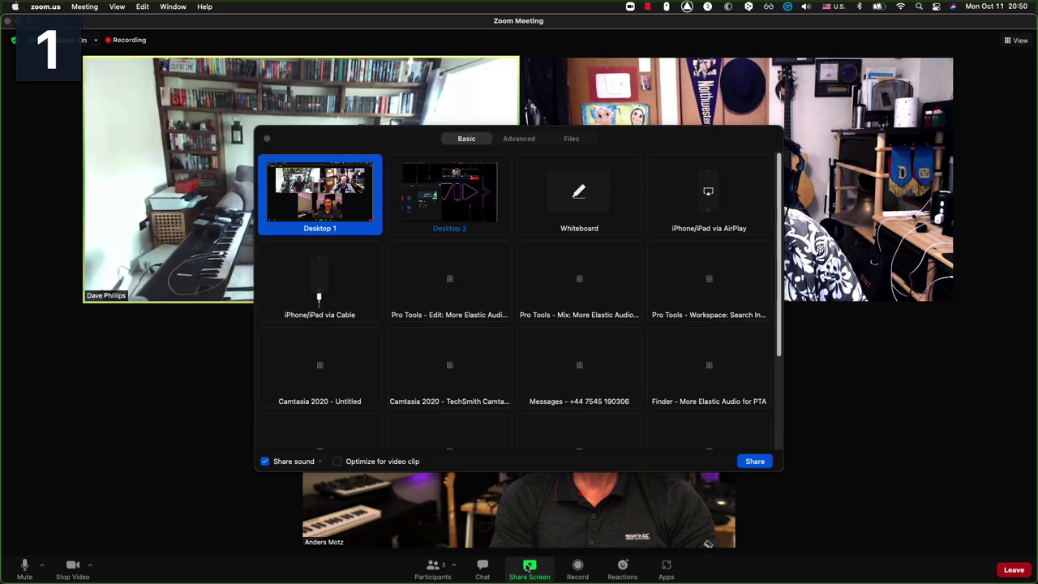
{"action": "left_click", "coordinate": [762, 463]}
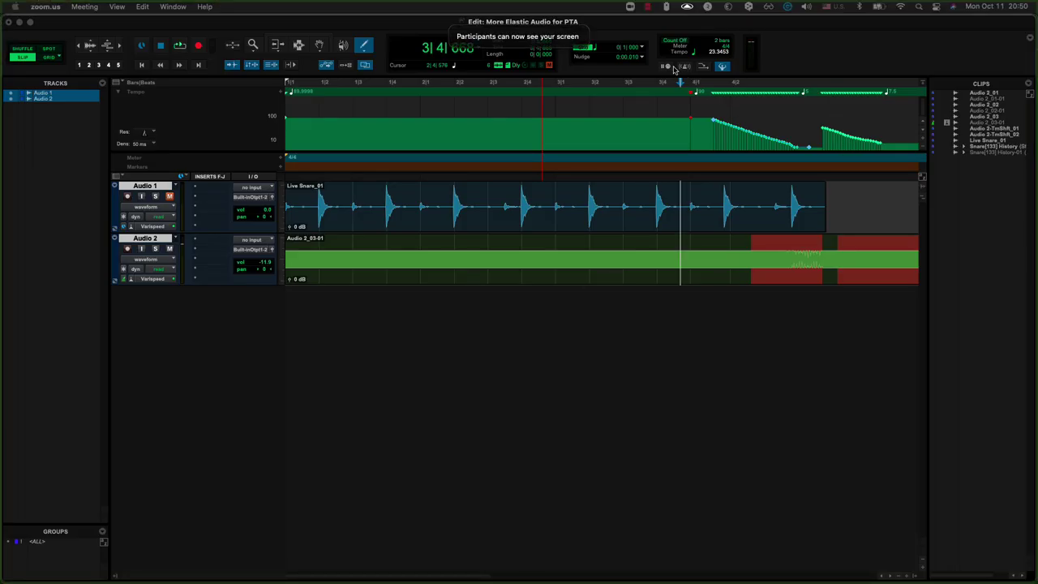
Select the ramped tempo section and undo the drawn tempo ramps.
{"action": "left_click", "coordinate": [298, 44]}
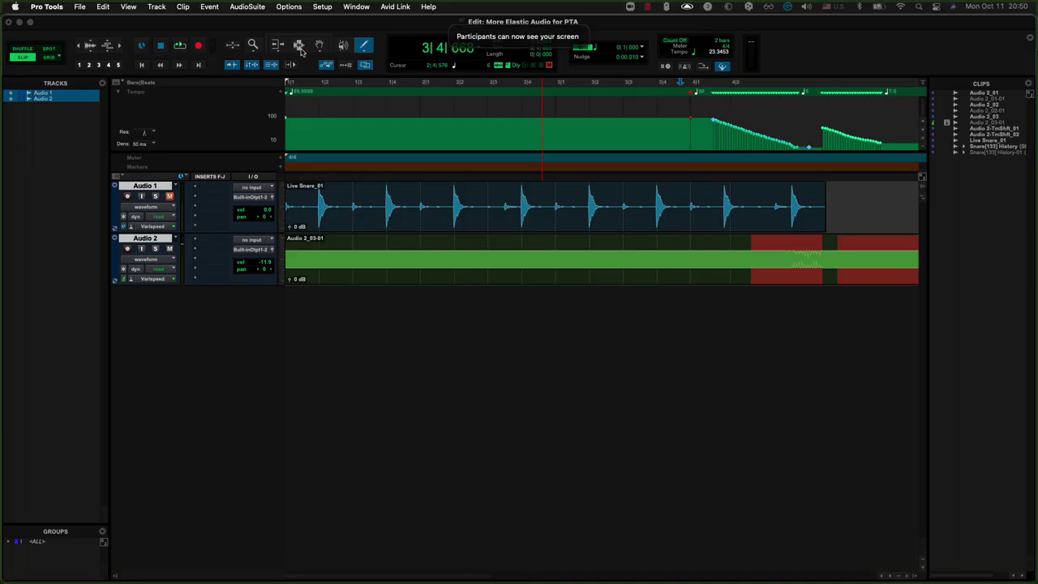
{"action": "left_click", "coordinate": [710, 128]}
{"action": "left_click_drag", "start_coordinate": [709, 128], "coordinate": [898, 127]}
{"action": "key", "text": "super+z"}
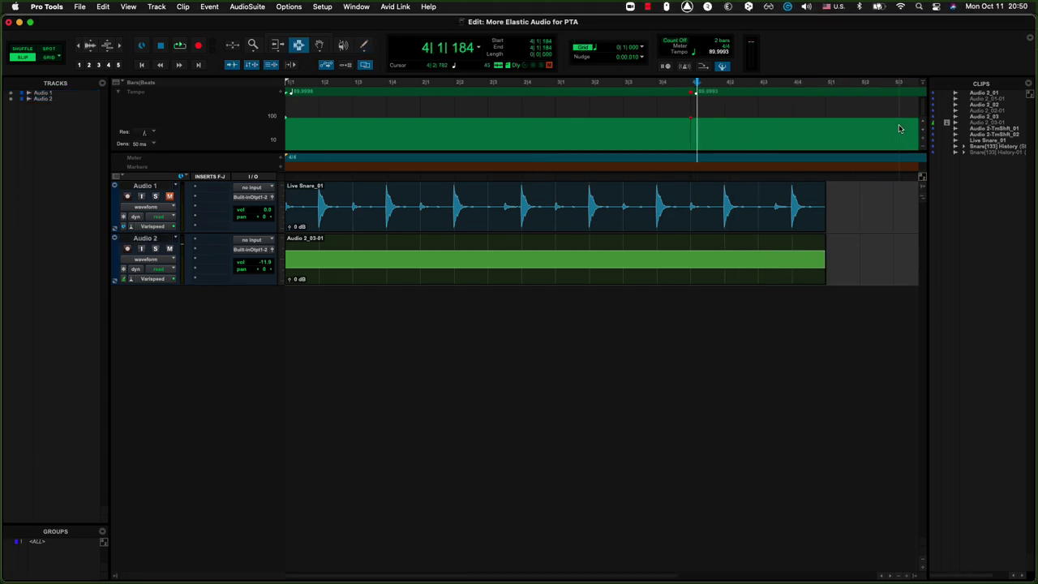
Set Audio 2's Elastic Audio plug-in to Polyphonic.
{"action": "left_click", "coordinate": [132, 279]}
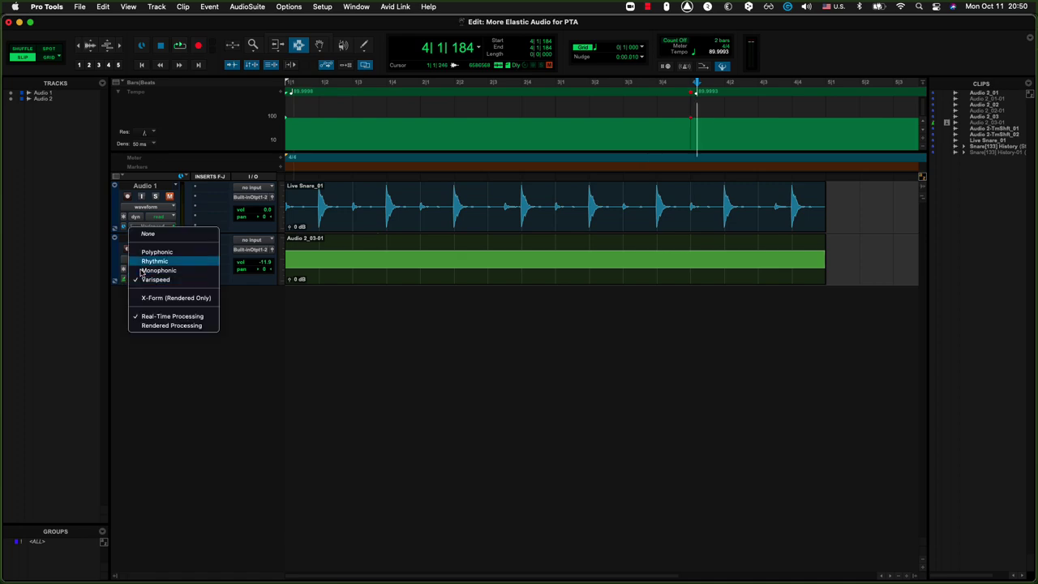
{"action": "left_click", "coordinate": [152, 252]}
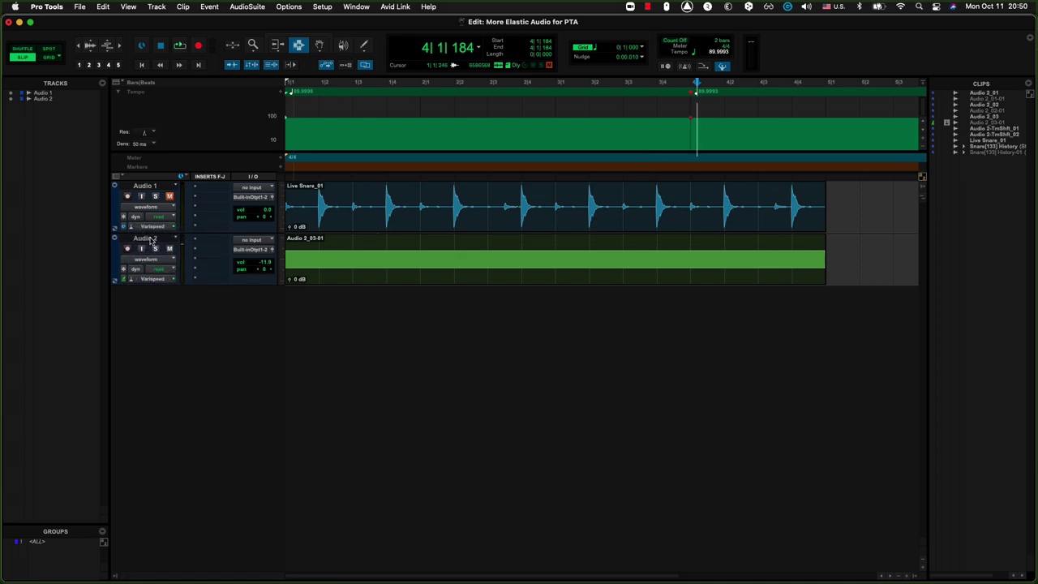
{"action": "left_click", "coordinate": [131, 279]}
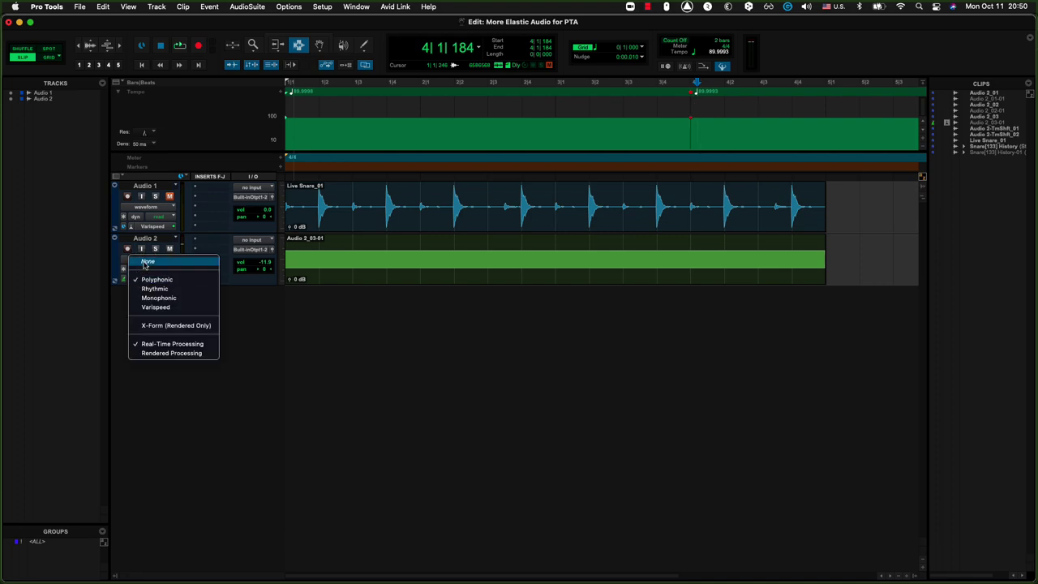
{"action": "key", "text": "Escape"}
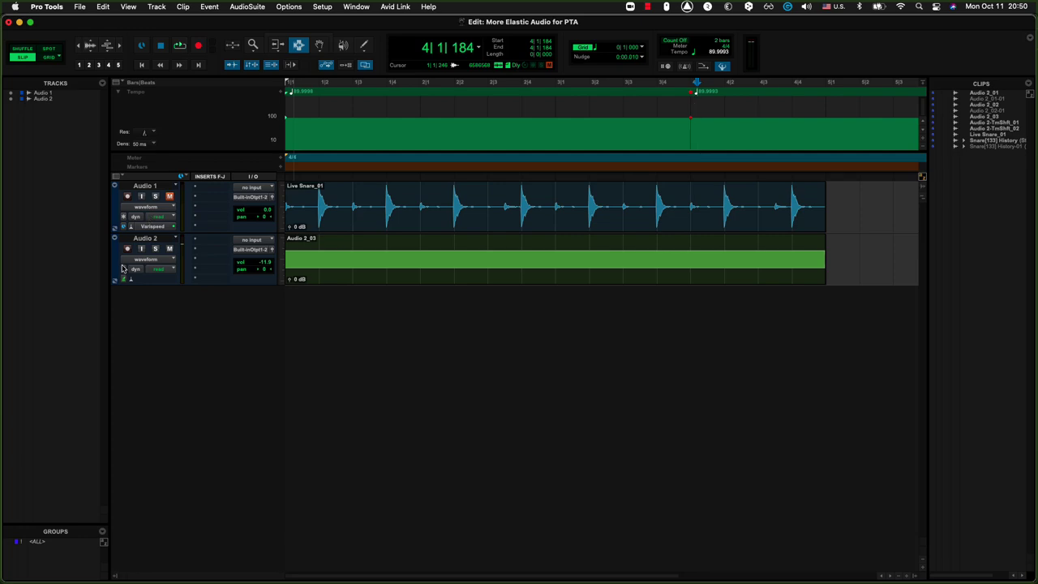
Switch Audio 1's track view to warp.
{"action": "left_click", "coordinate": [137, 208]}
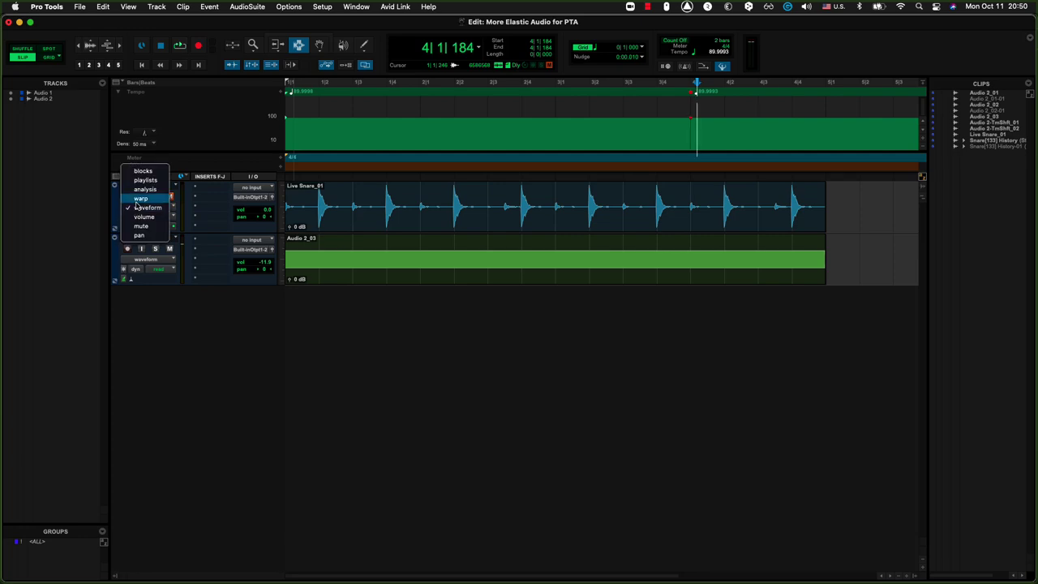
{"action": "left_click", "coordinate": [138, 204]}
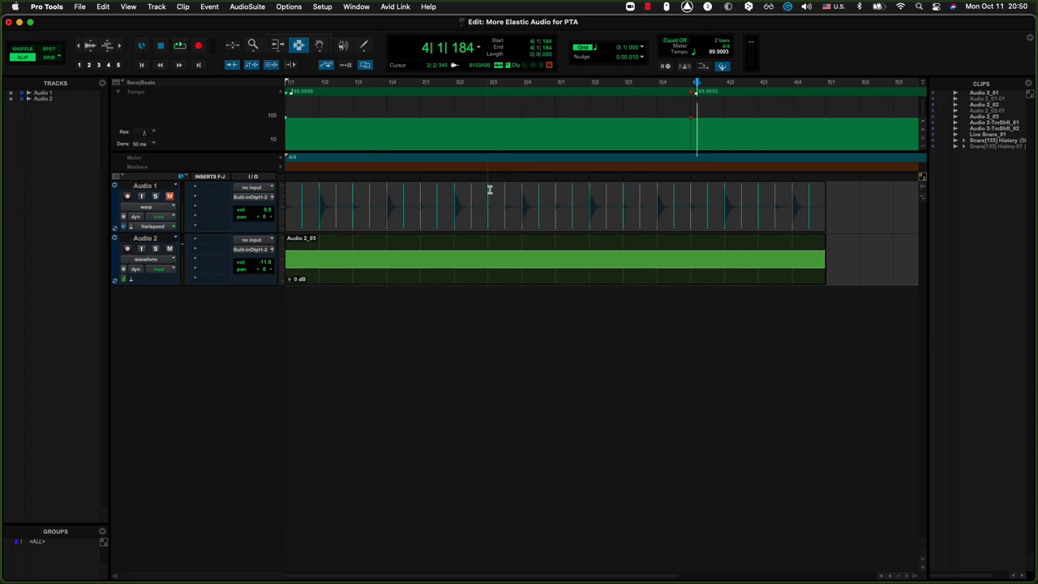
{"action": "key", "text": "alt+0"}
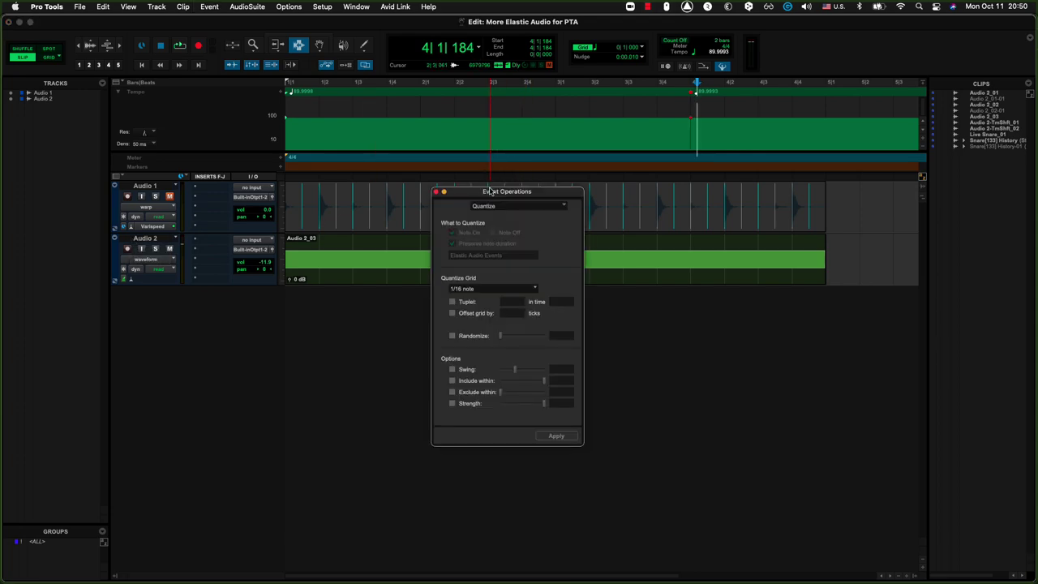
Select the whole Audio 1 snare clip and quantize its Elastic Audio events to 1/16 notes.
{"action": "left_click_drag", "start_coordinate": [547, 193], "coordinate": [597, 248]}
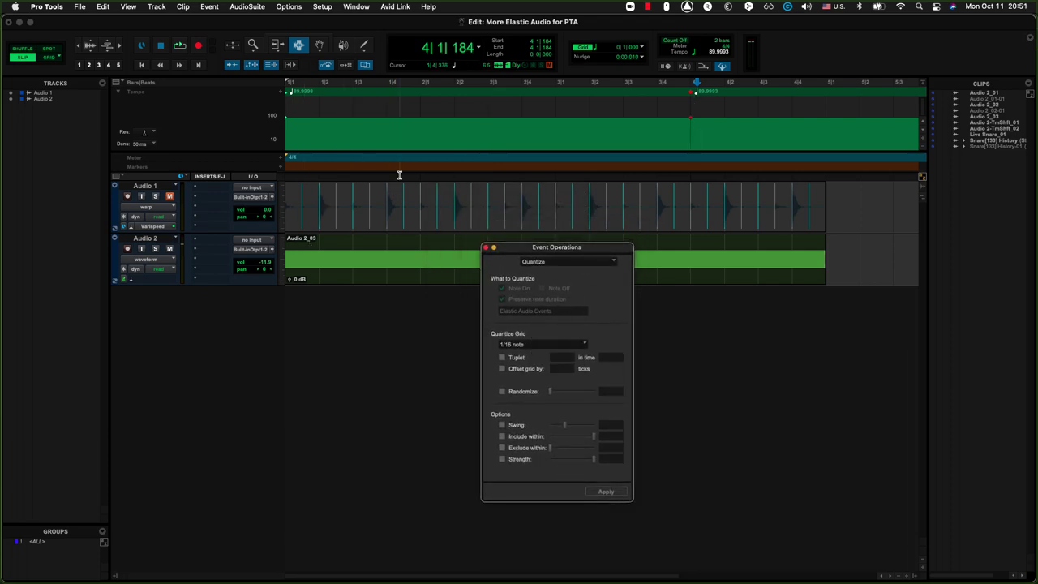
{"action": "left_click", "coordinate": [418, 200]}
{"action": "left_click_drag", "start_coordinate": [418, 200], "coordinate": [403, 201]}
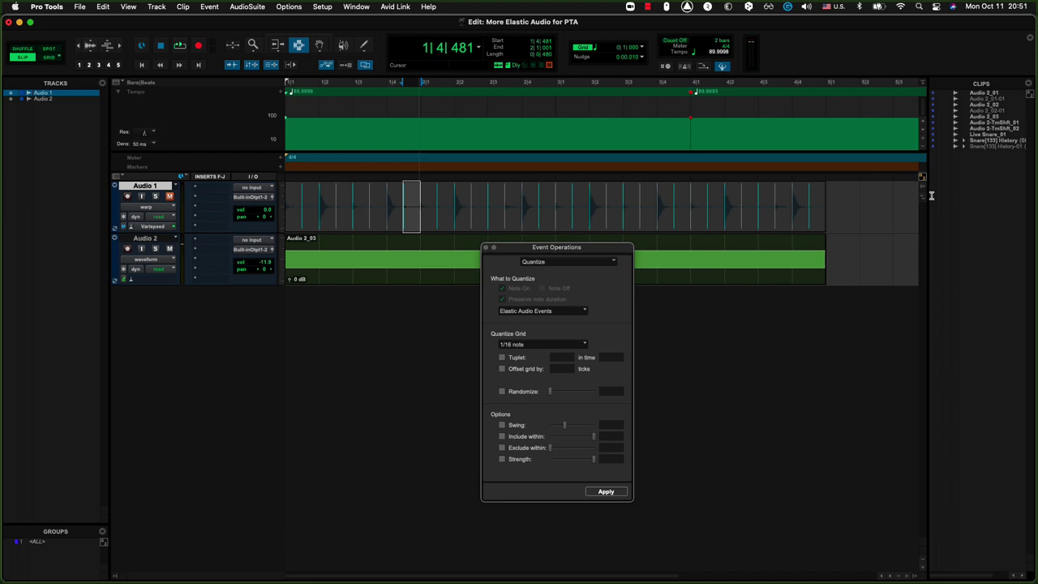
{"action": "double_click", "coordinate": [406, 203]}
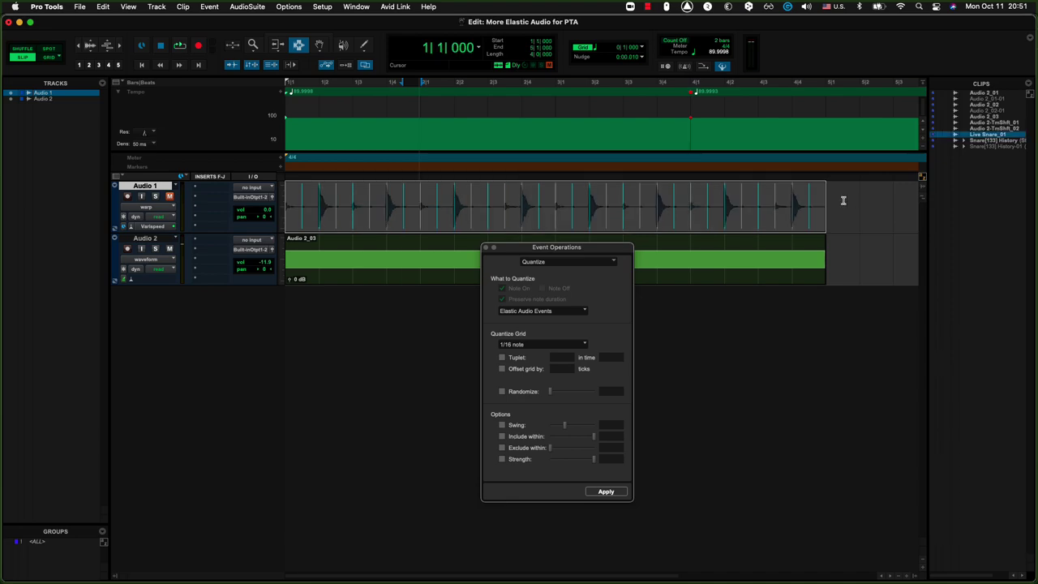
{"action": "left_click", "coordinate": [605, 492]}
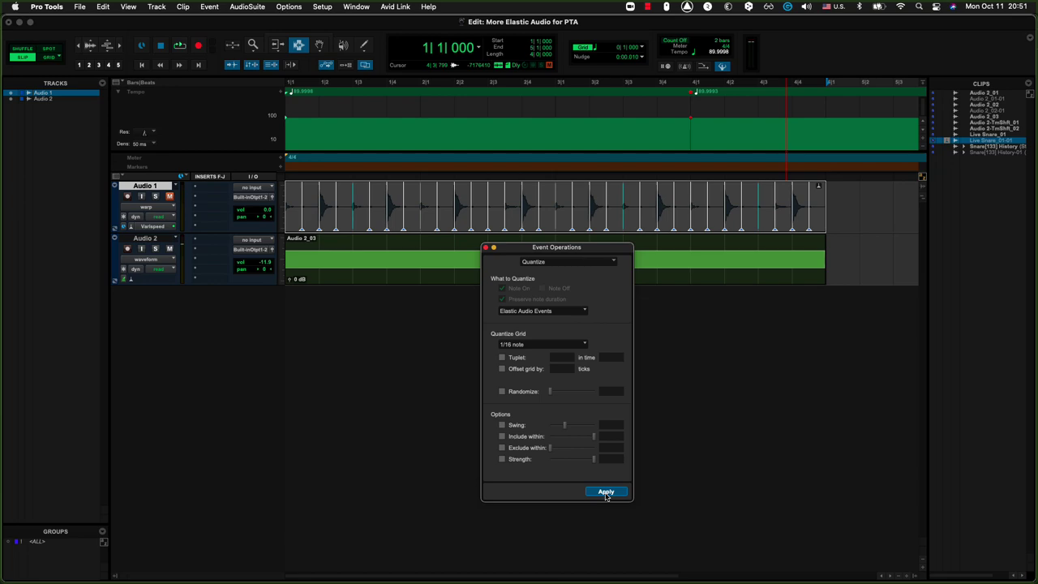
Freehand-draw a U-shaped tempo dip around bar 3 and play back from 2|4|310.
{"action": "left_click", "coordinate": [130, 229]}
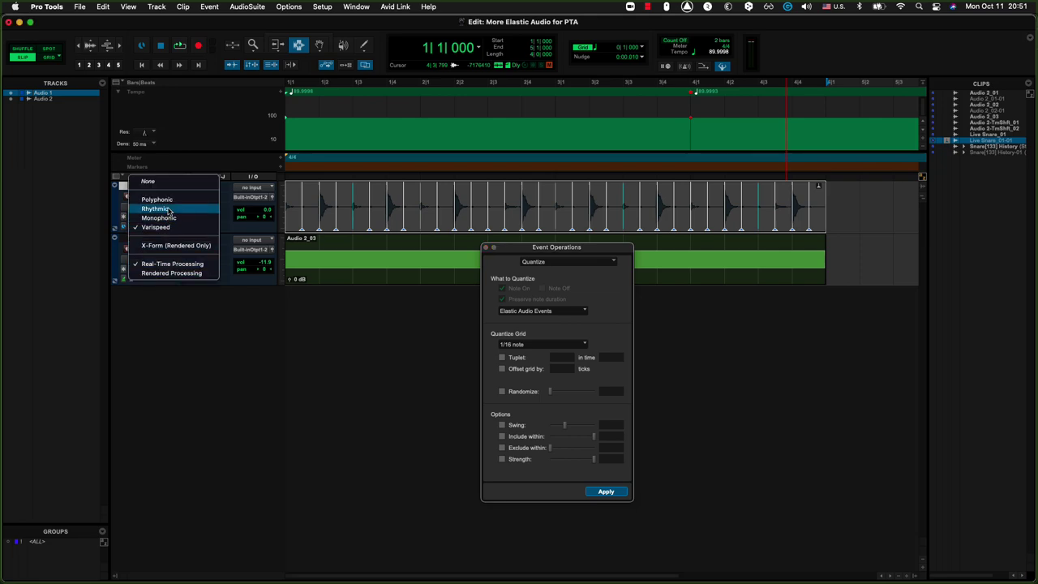
{"action": "left_click", "coordinate": [221, 409]}
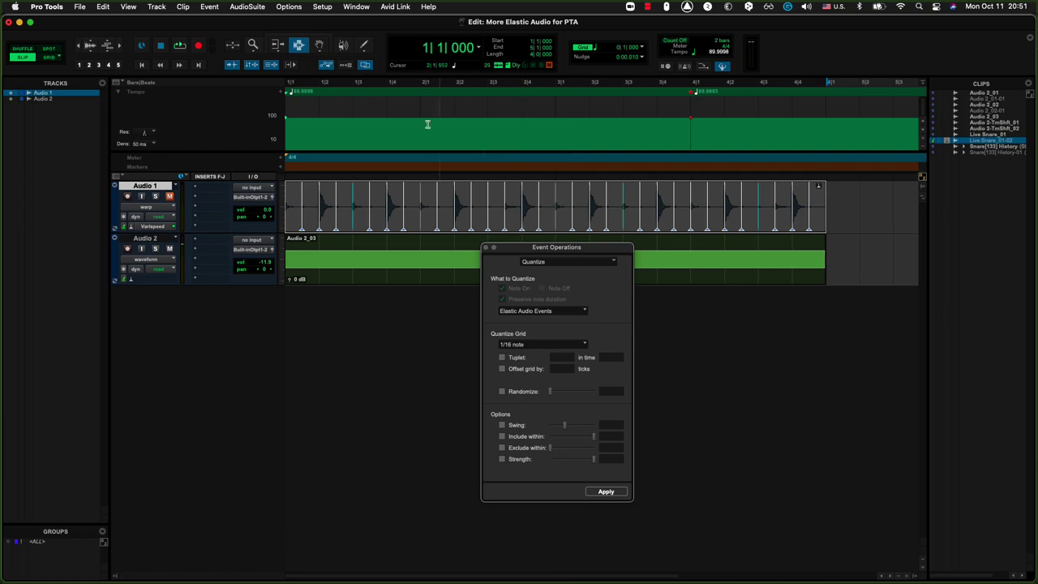
{"action": "left_click", "coordinate": [364, 49]}
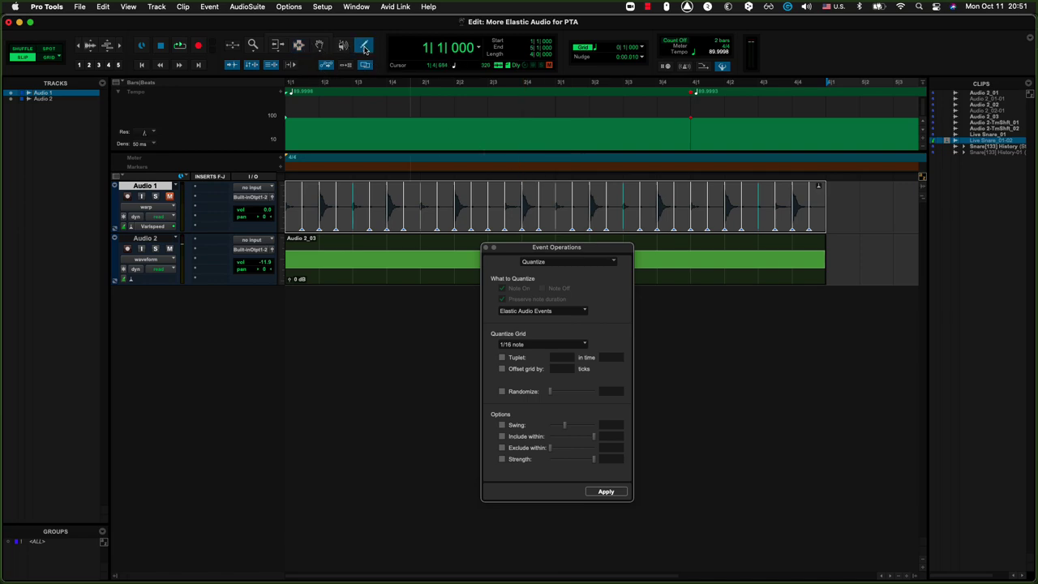
{"action": "mouse_move", "coordinate": [421, 120]}
{"action": "left_mouse_down"}
{"action": "mouse_move", "coordinate": [514, 145]}
{"action": "mouse_move", "coordinate": [619, 124]}
{"action": "left_mouse_up"}
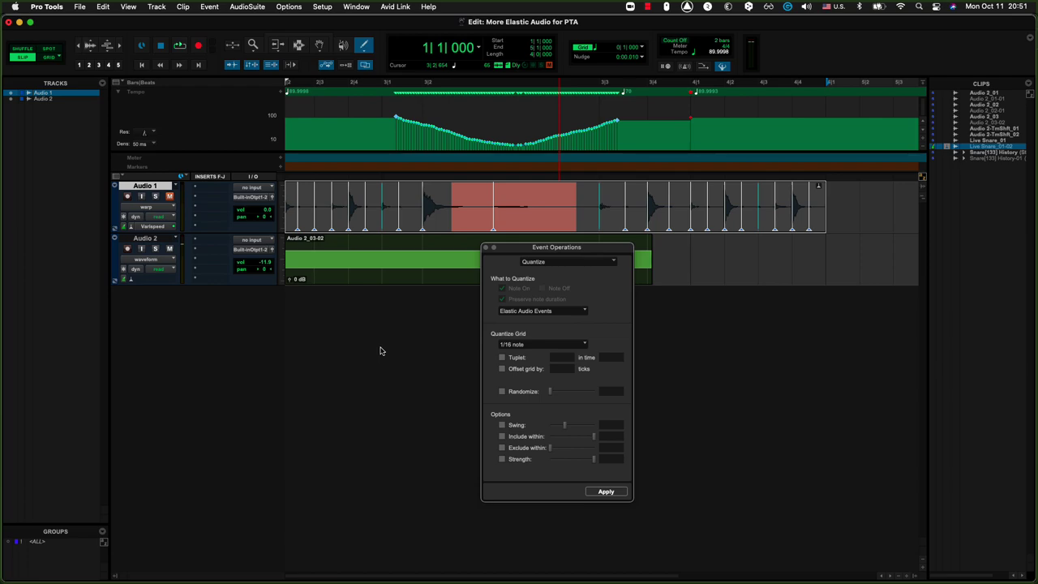
{"action": "left_click", "coordinate": [359, 84]}
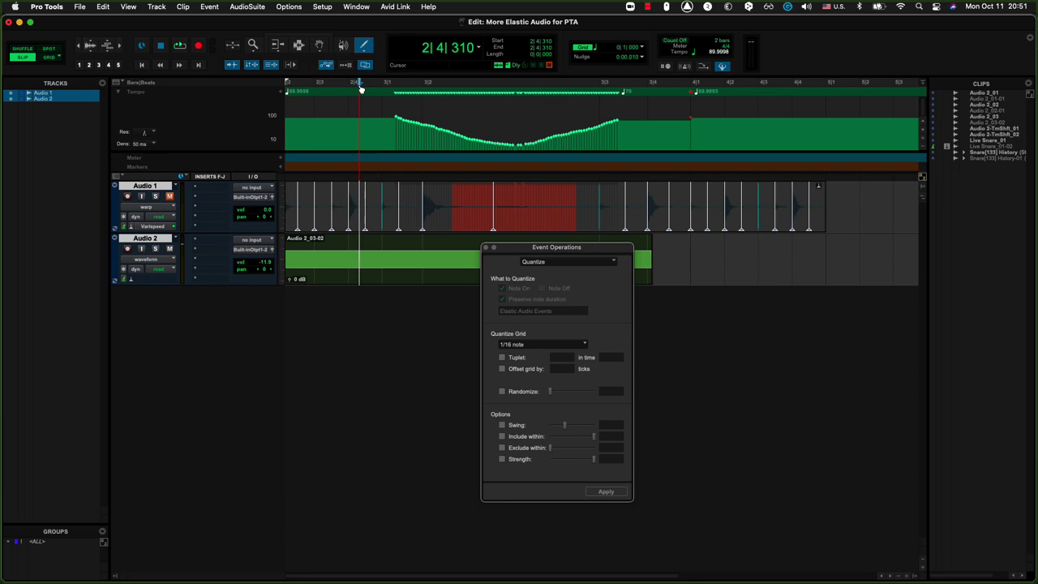
{"action": "key", "text": "space"}
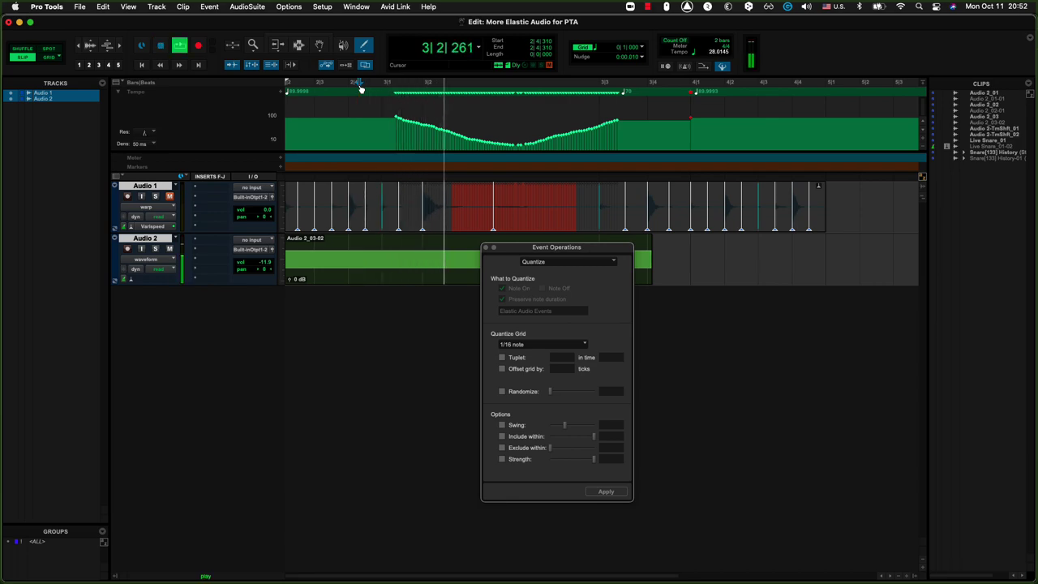
Unmute Audio 1, mute Audio 2, and play the snare on its own.
{"action": "key", "text": "space"}
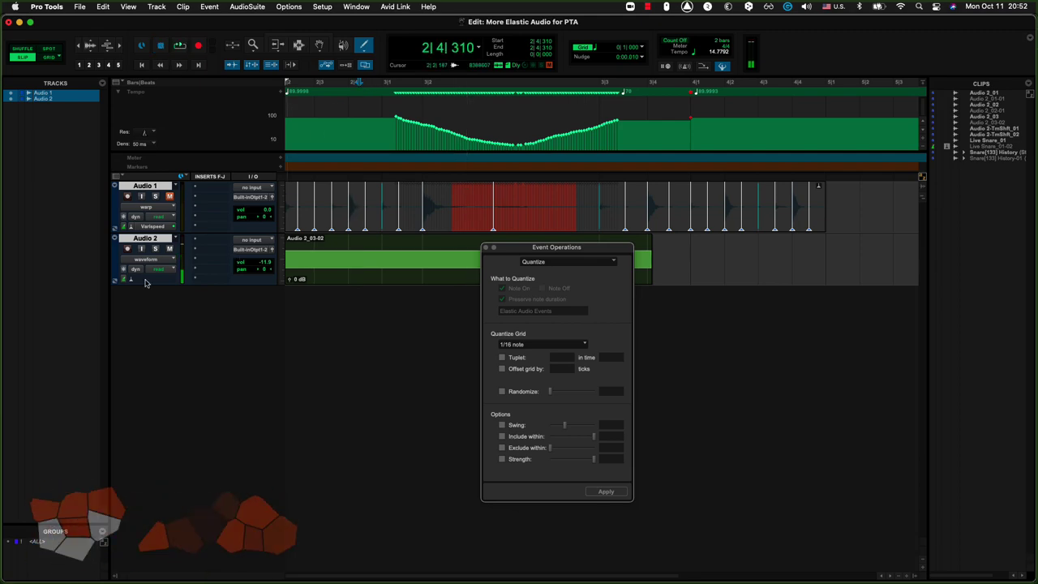
{"action": "left_click", "coordinate": [170, 196]}
{"action": "left_click", "coordinate": [169, 249]}
{"action": "key", "text": "space"}
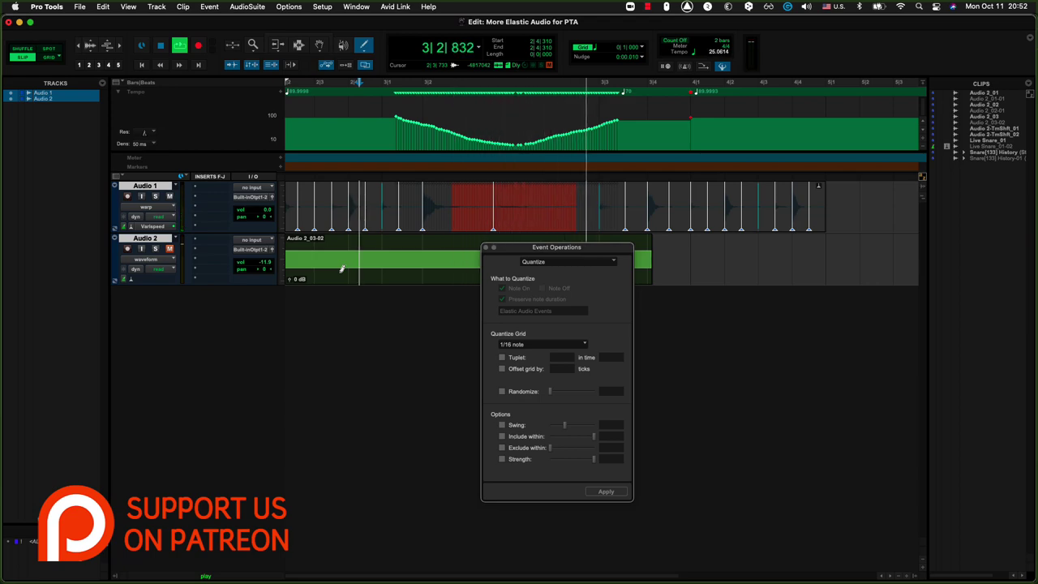
{"action": "key", "text": "space"}
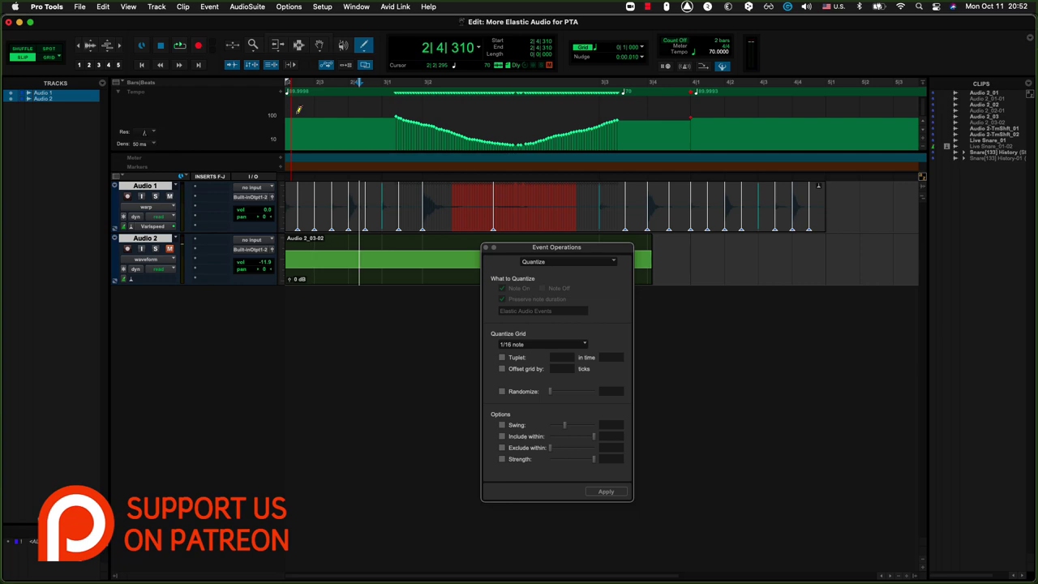
Replay the snare from 2|3|656.
{"action": "left_click", "coordinate": [338, 83]}
{"action": "key", "text": "space"}
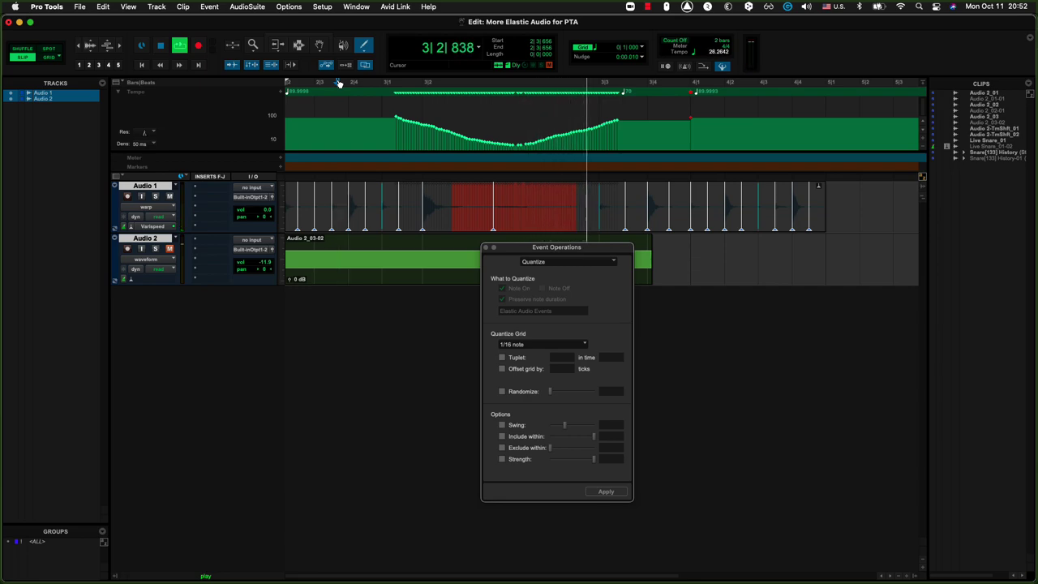
{"action": "key", "text": "space"}
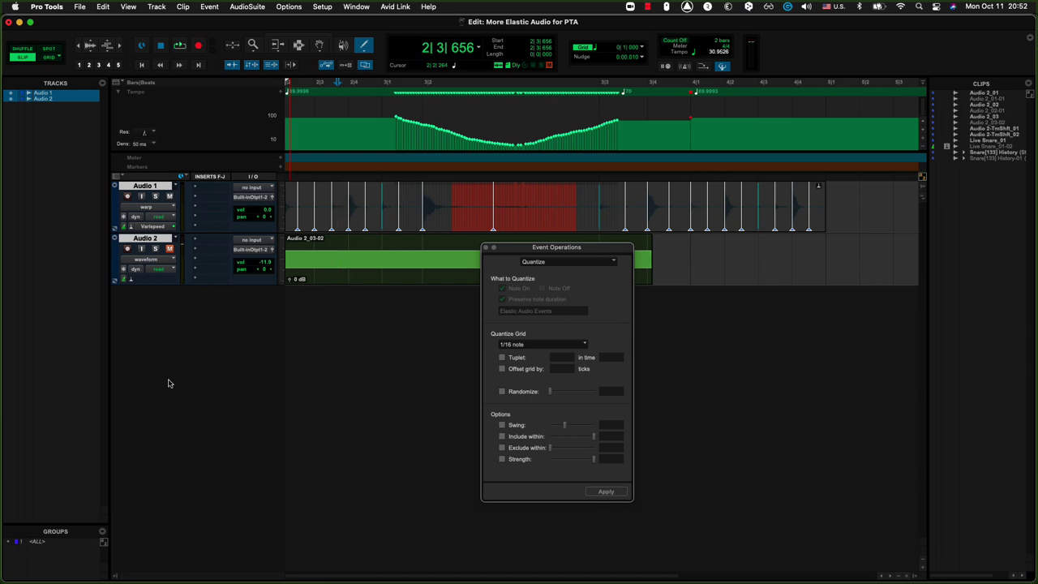
Close the Event Operations Quantize window.
{"action": "left_click", "coordinate": [485, 249]}
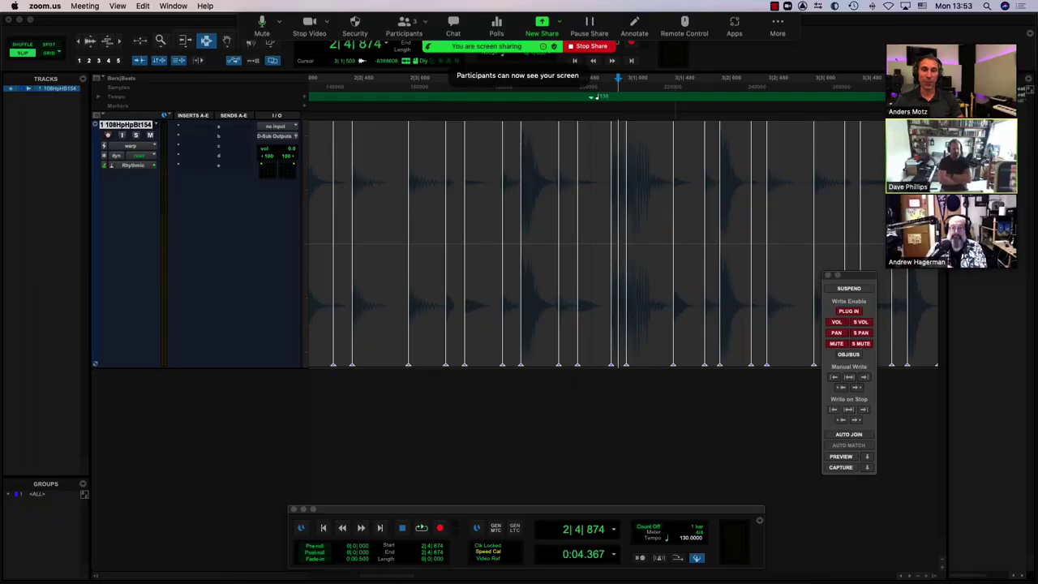
Zoom out to the whole drum loop and play it from the session start.
{"action": "left_click", "coordinate": [421, 192]}
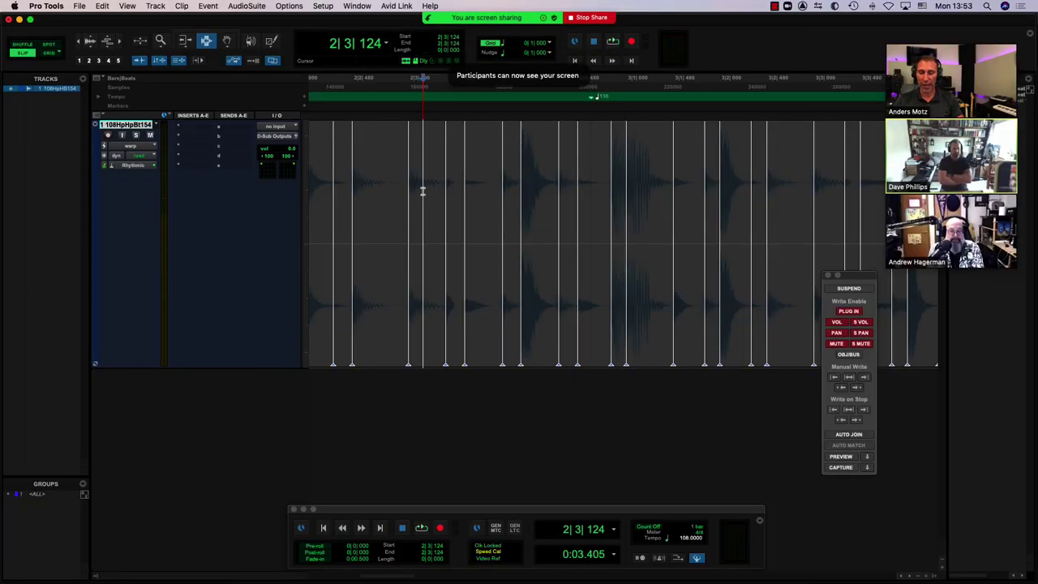
{"action": "key", "text": "r"}
{"action": "key", "text": "r"}
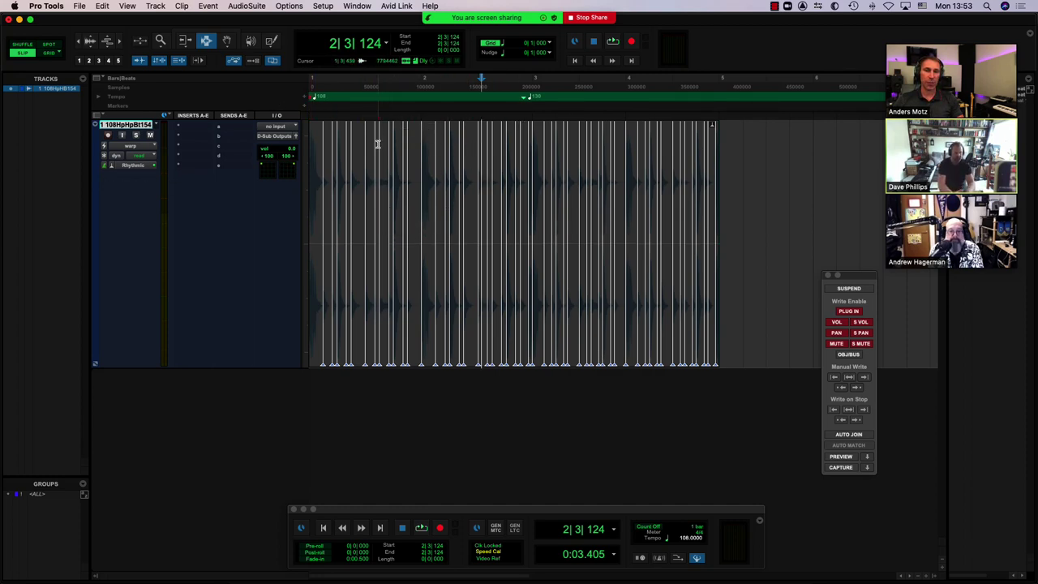
{"action": "key", "text": "Return"}
{"action": "key", "text": "space"}
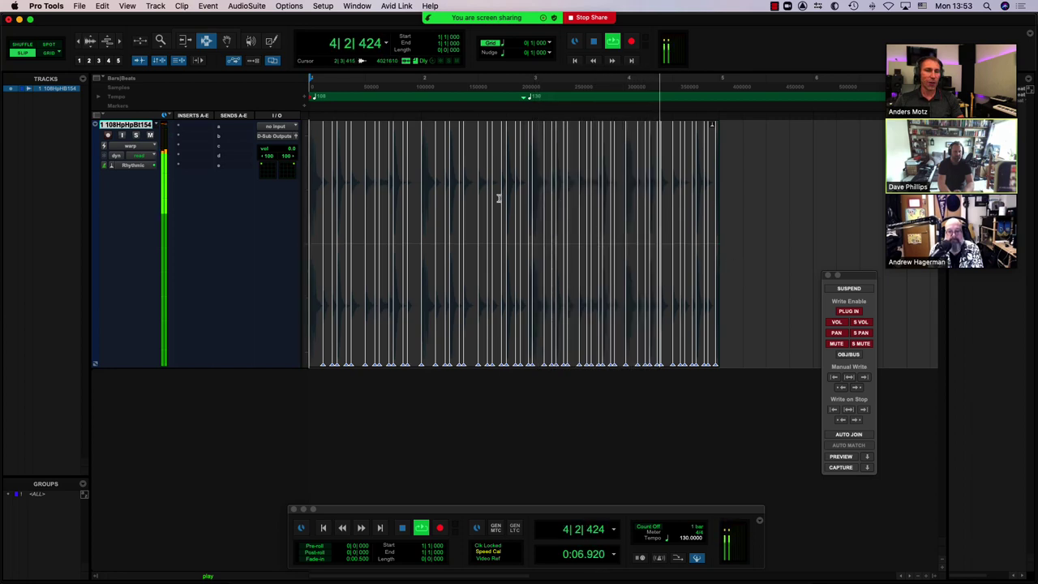
{"action": "key", "text": "space"}
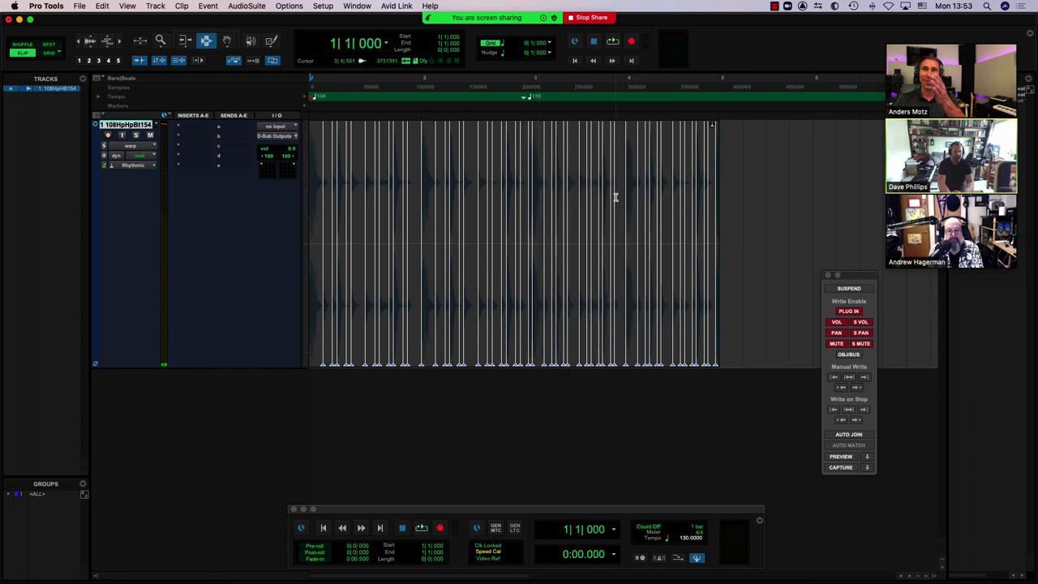
Zoom in and scroll right to spread the loop's transients around bars 2–3.
{"action": "key", "text": "super+bracketright"}
{"action": "key", "text": "super+bracketright"}
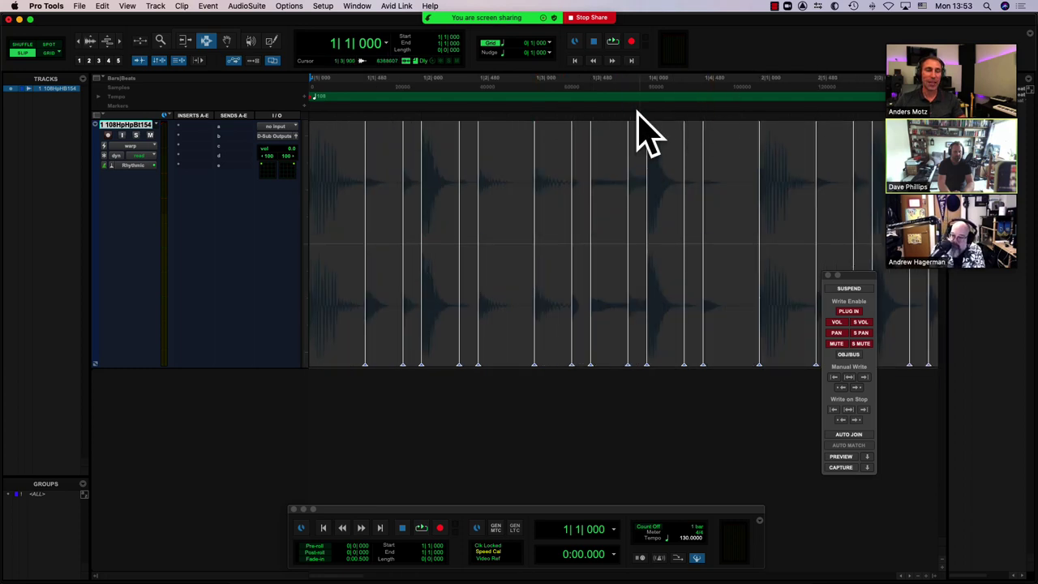
{"action": "scroll", "coordinate": [616, 117], "scroll_direction": "right", "scroll_amount": 10}
{"action": "scroll", "coordinate": [609, 119], "scroll_direction": "right", "scroll_amount": 6}
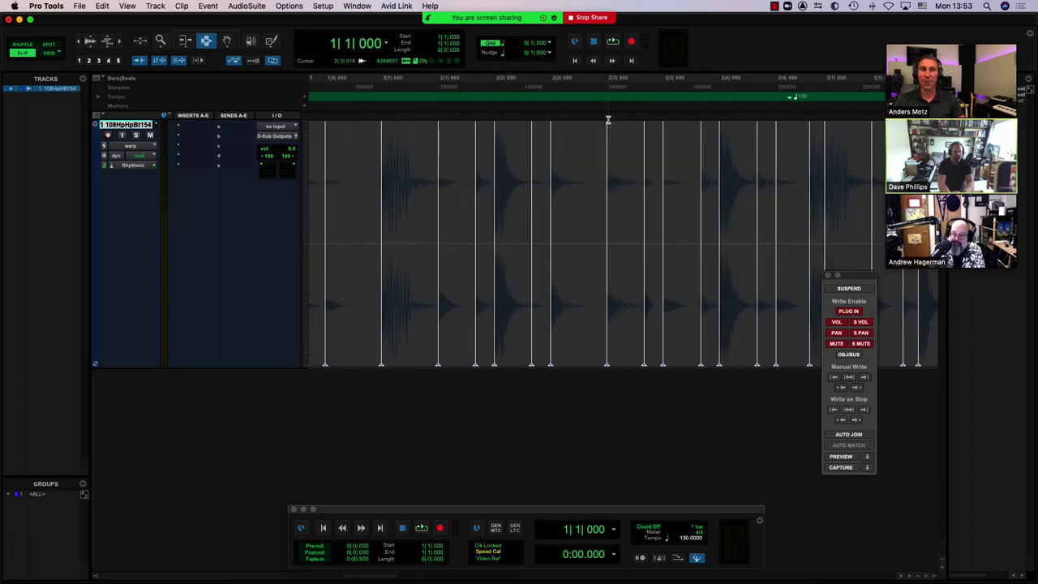
{"action": "scroll", "coordinate": [606, 120], "scroll_direction": "right", "scroll_amount": 4}
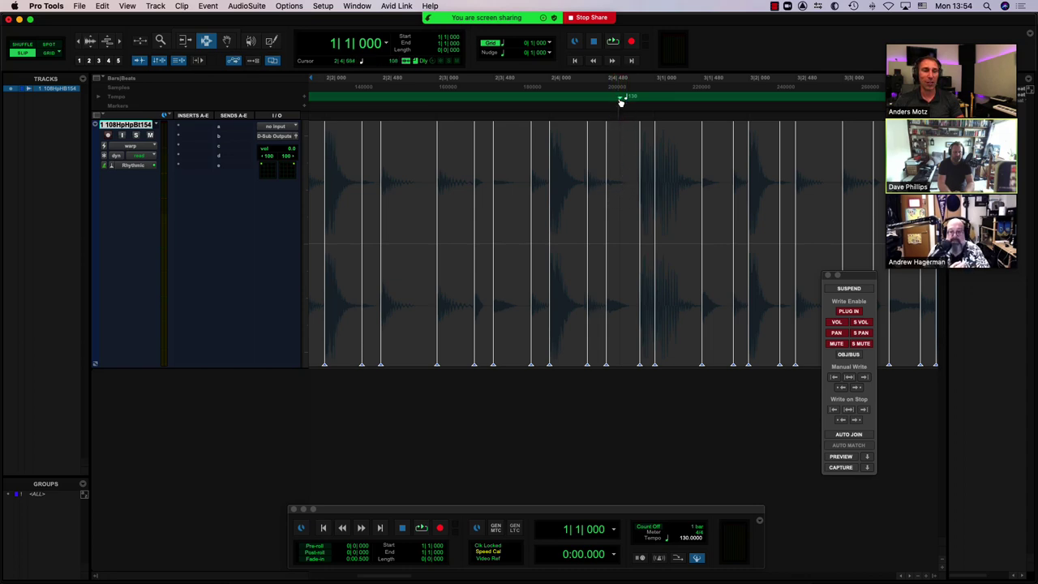
Drag the tempo change marker left to an earlier point on the Tempo ruler.
{"action": "left_click_drag", "start_coordinate": [622, 100], "coordinate": [572, 101]}
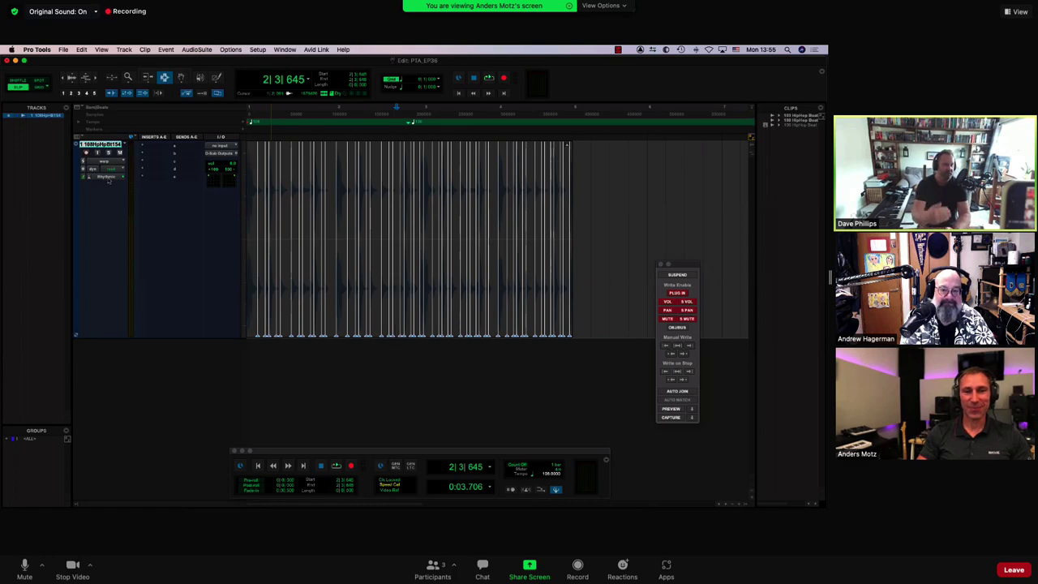
Open and close the drum track's Elastic Audio plug-in window, leaving the Rhythmic options list open.
{"action": "left_click", "coordinate": [103, 177]}
{"action": "left_click", "coordinate": [89, 178]}
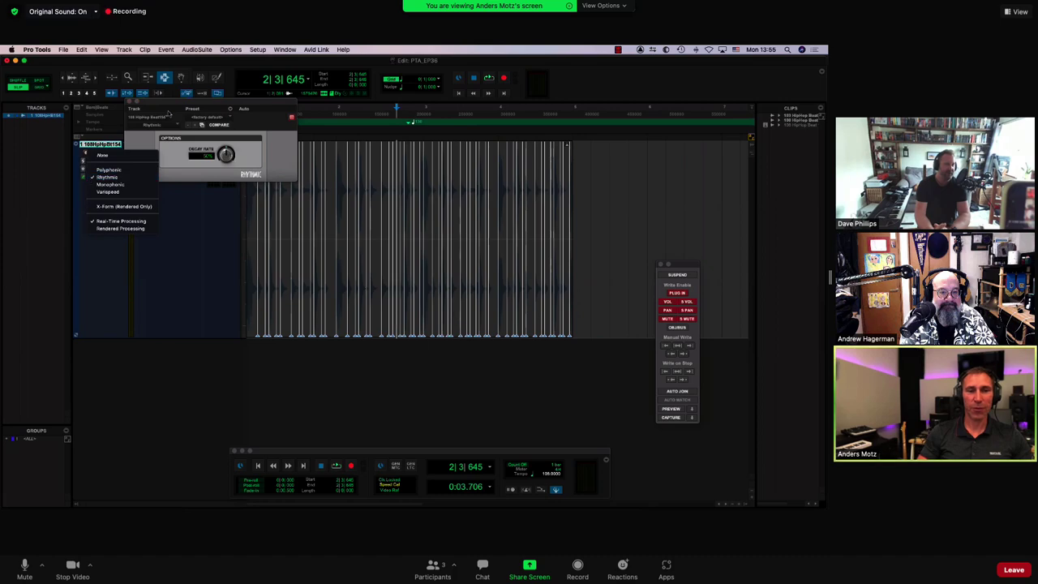
{"action": "left_click", "coordinate": [128, 102]}
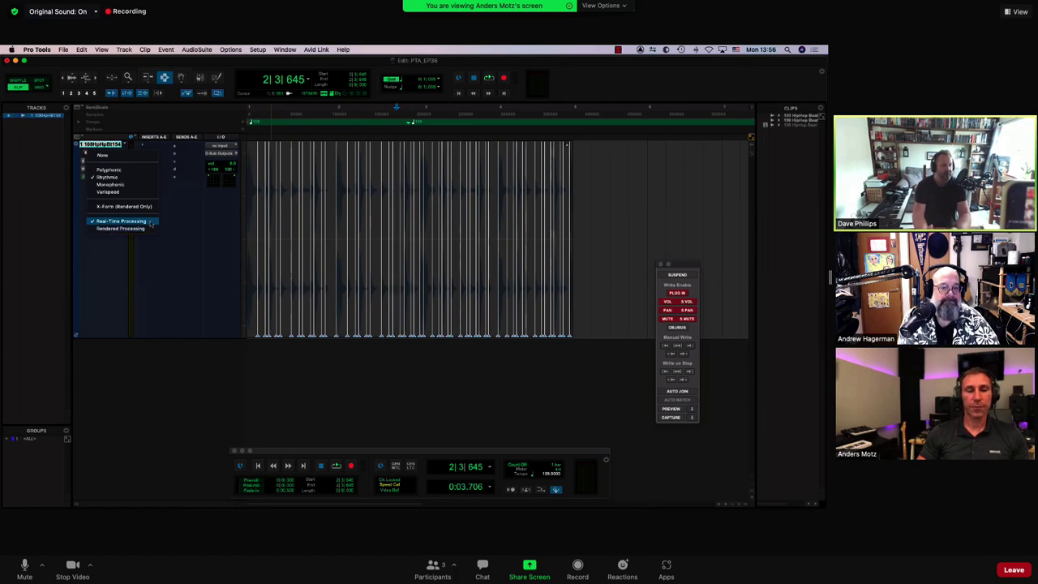
Switch the drum loop's Rhythmic Elastic Audio from Real-Time to Rendered Processing, then recheck the options list.
{"action": "left_click", "coordinate": [153, 221]}
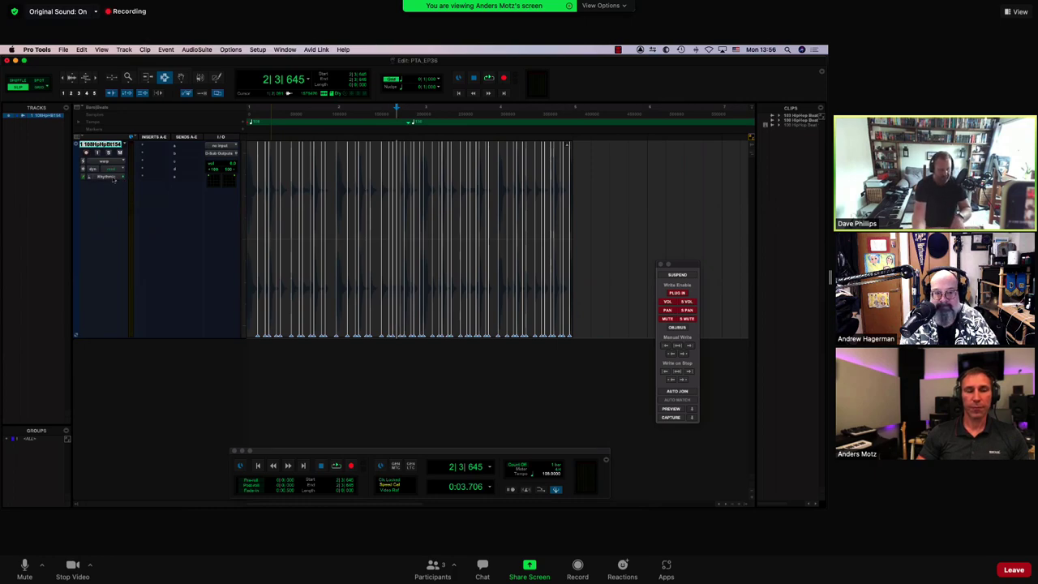
{"action": "left_click", "coordinate": [113, 180]}
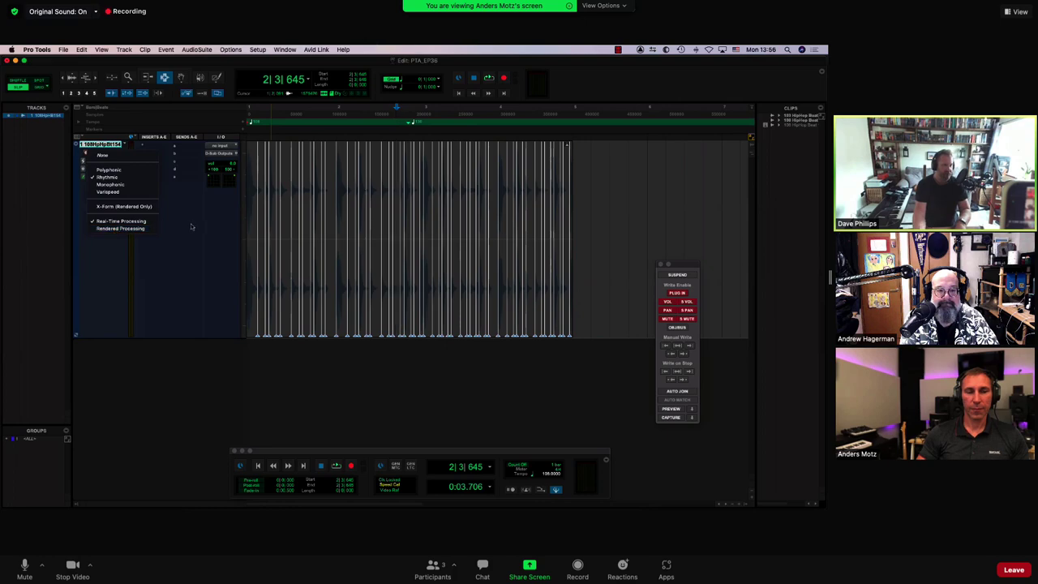
{"action": "left_click", "coordinate": [137, 229]}
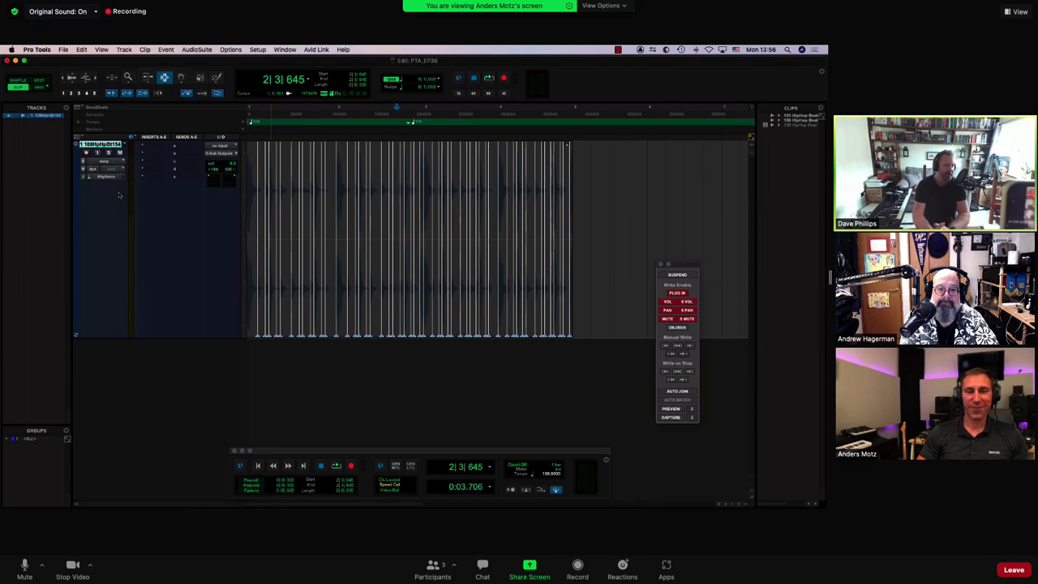
{"action": "left_click", "coordinate": [91, 178]}
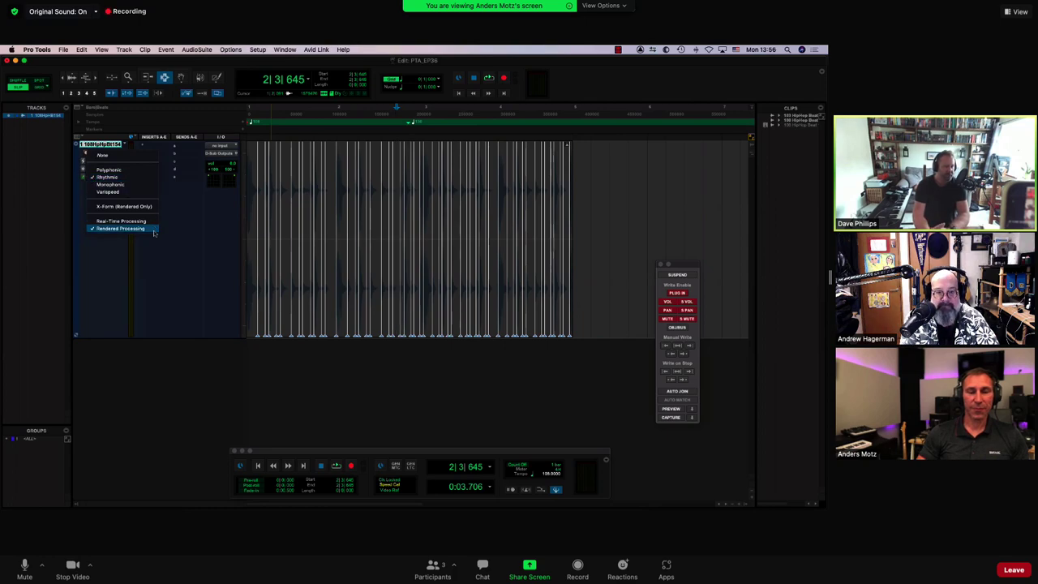
{"action": "left_click", "coordinate": [182, 252]}
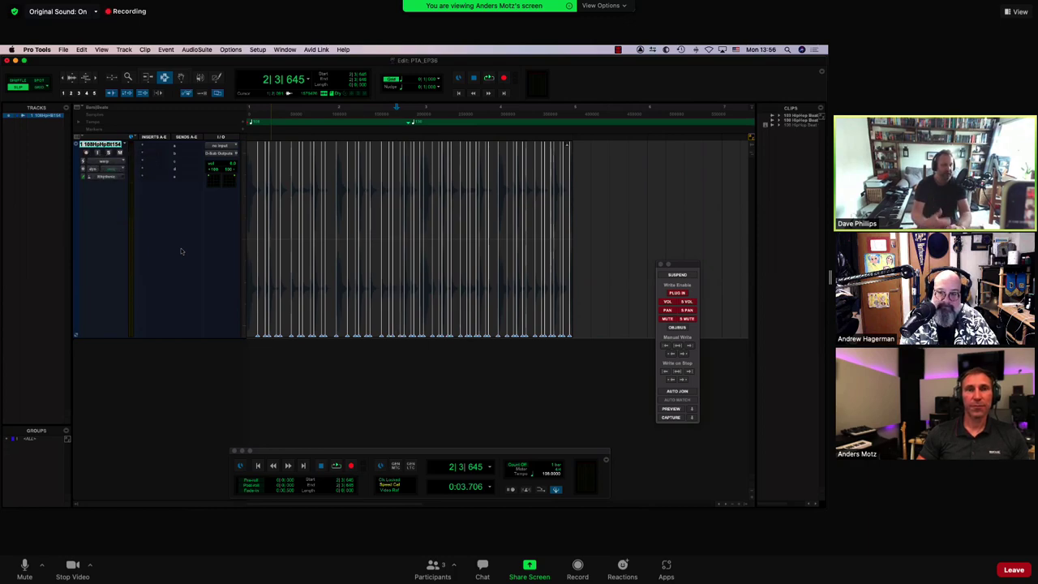
{"action": "left_click", "coordinate": [90, 179]}
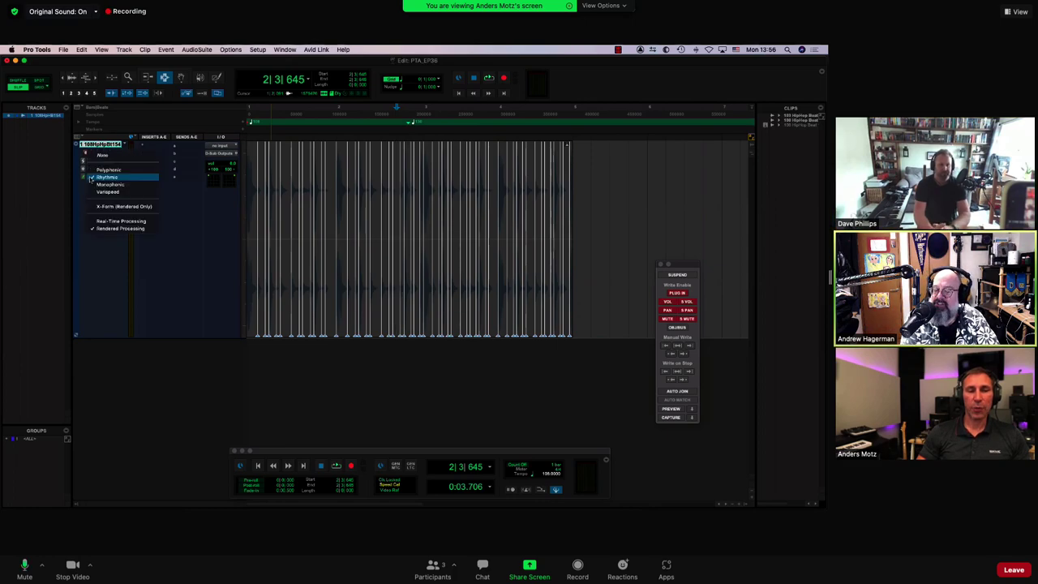
Toggle the drum loop between Rendered and Real-Time Processing, ending on Real-Time Processing.
{"action": "left_click", "coordinate": [150, 222]}
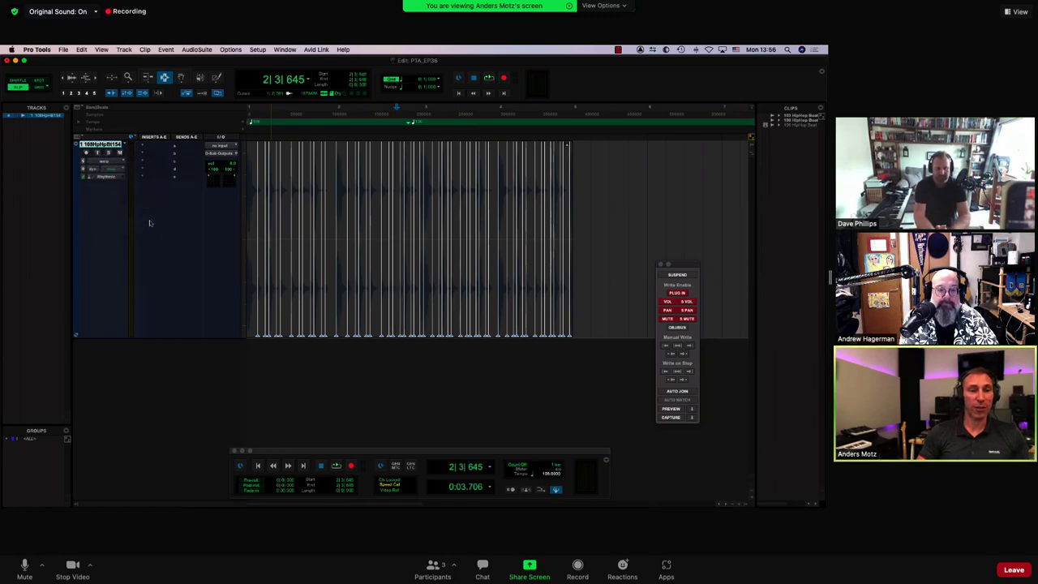
{"action": "left_click", "coordinate": [90, 178]}
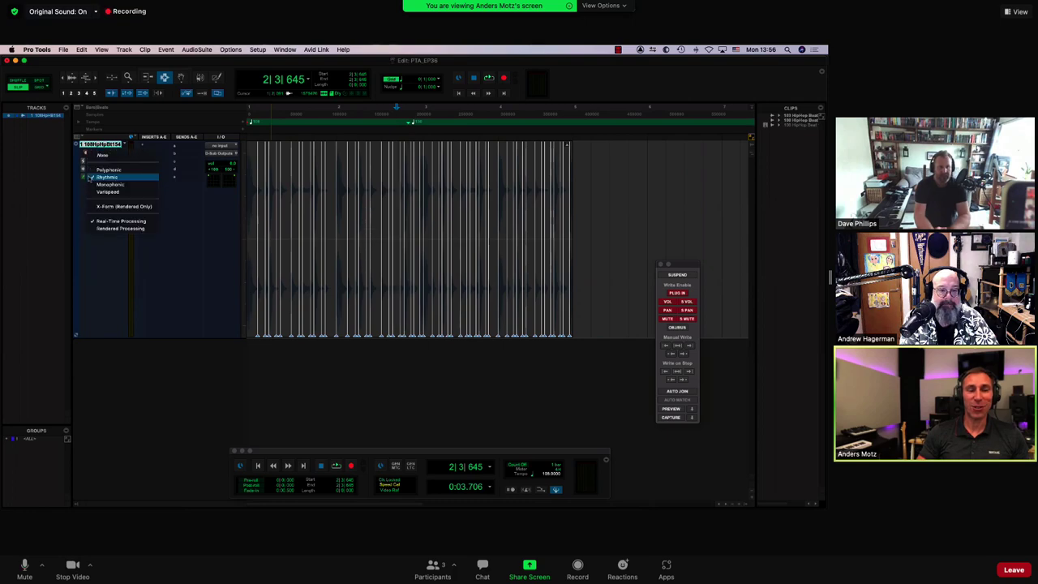
{"action": "left_click", "coordinate": [120, 229]}
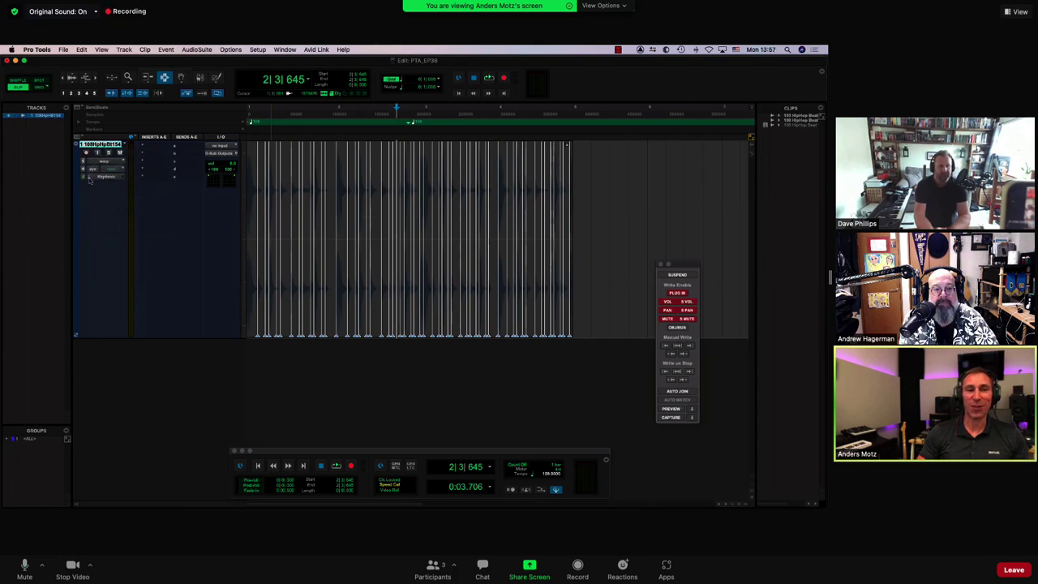
{"action": "left_click", "coordinate": [91, 179]}
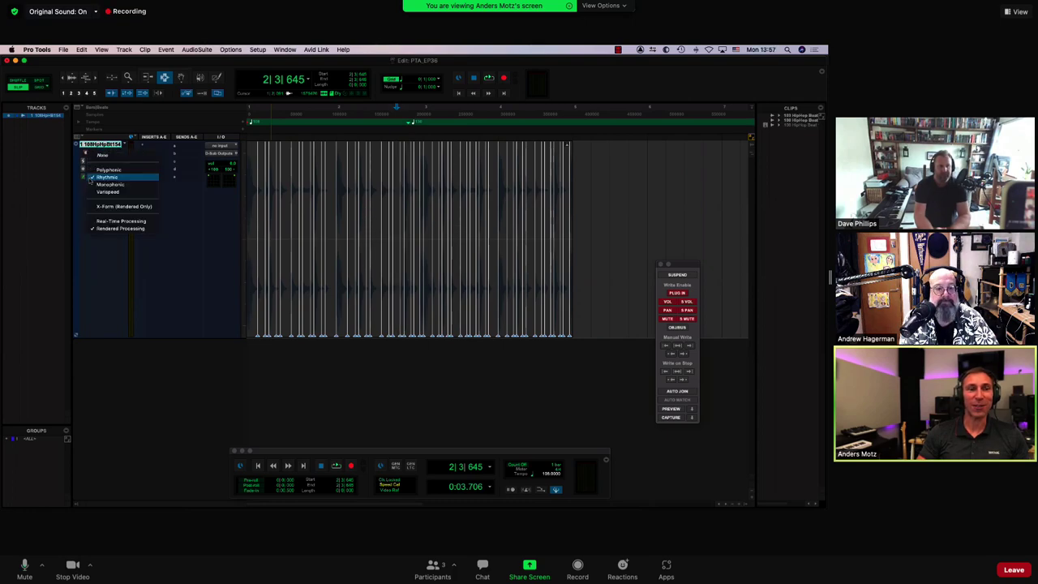
{"action": "left_click", "coordinate": [110, 220]}
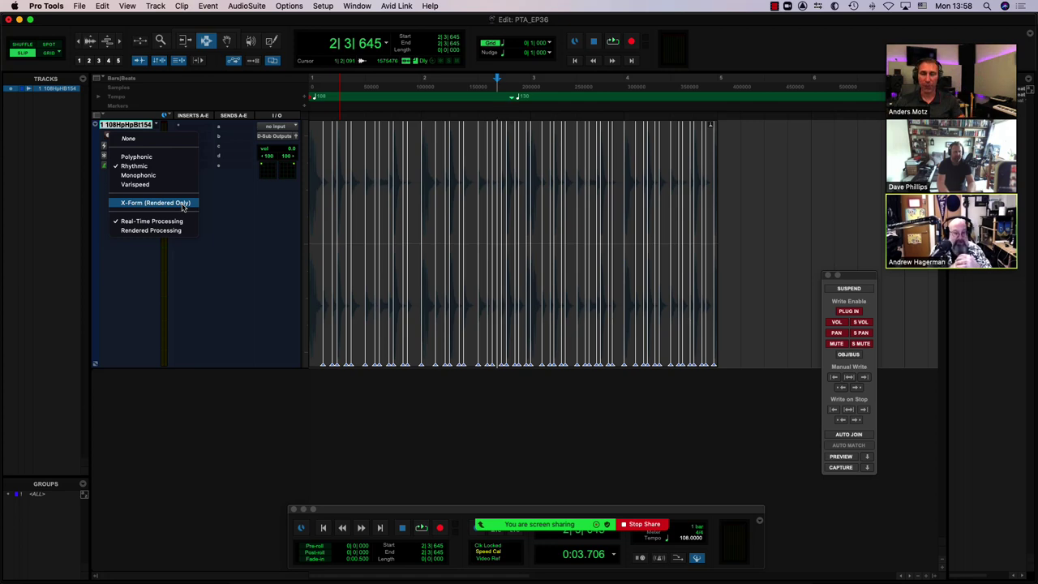
Set the drum loop's Elastic Audio mode to X-Form, deselect the clip, and activate the clip-moving tool.
{"action": "left_click", "coordinate": [183, 204]}
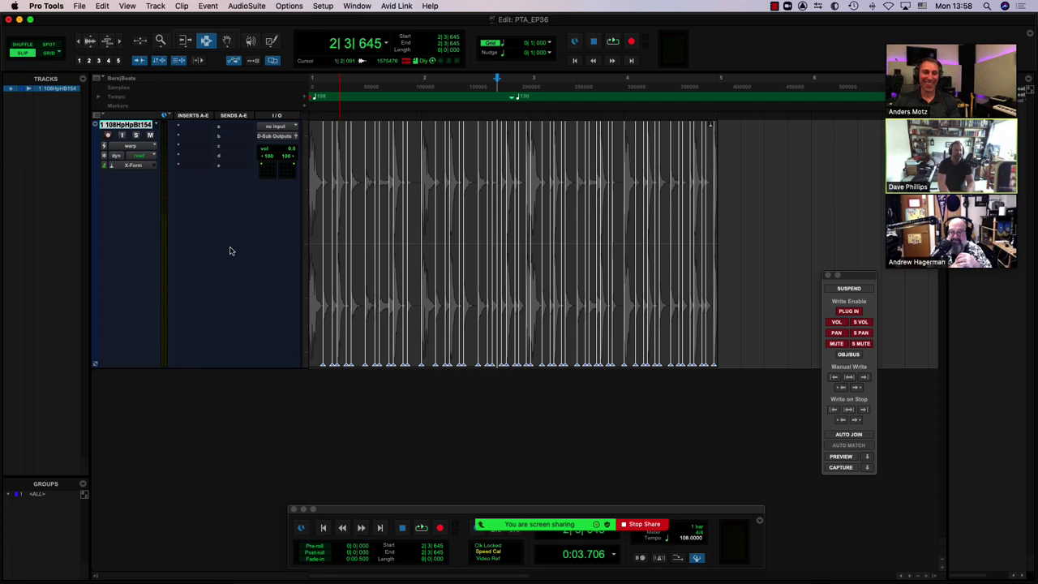
{"action": "left_click", "coordinate": [447, 198]}
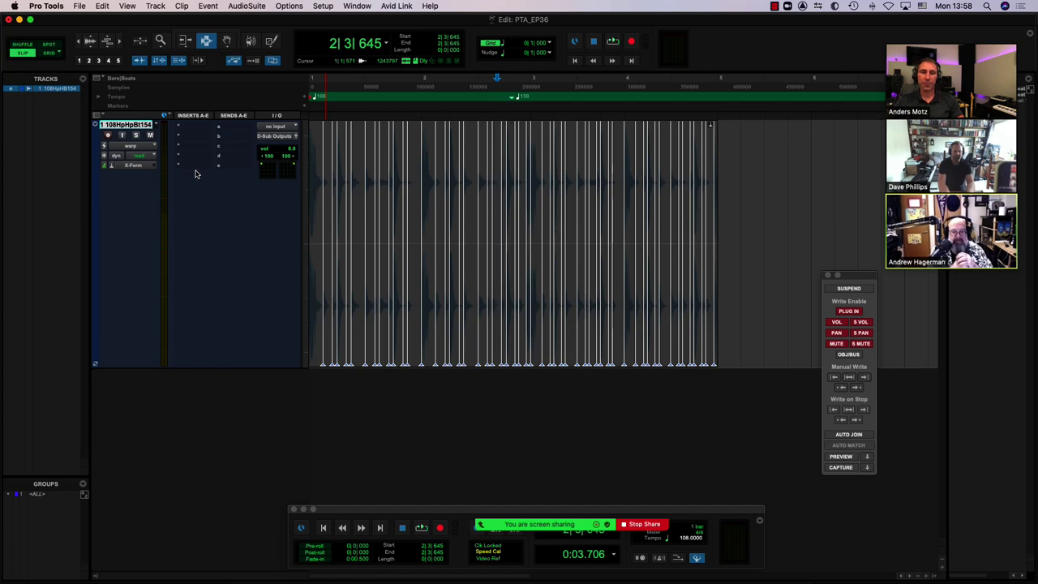
{"action": "key", "text": "F8"}
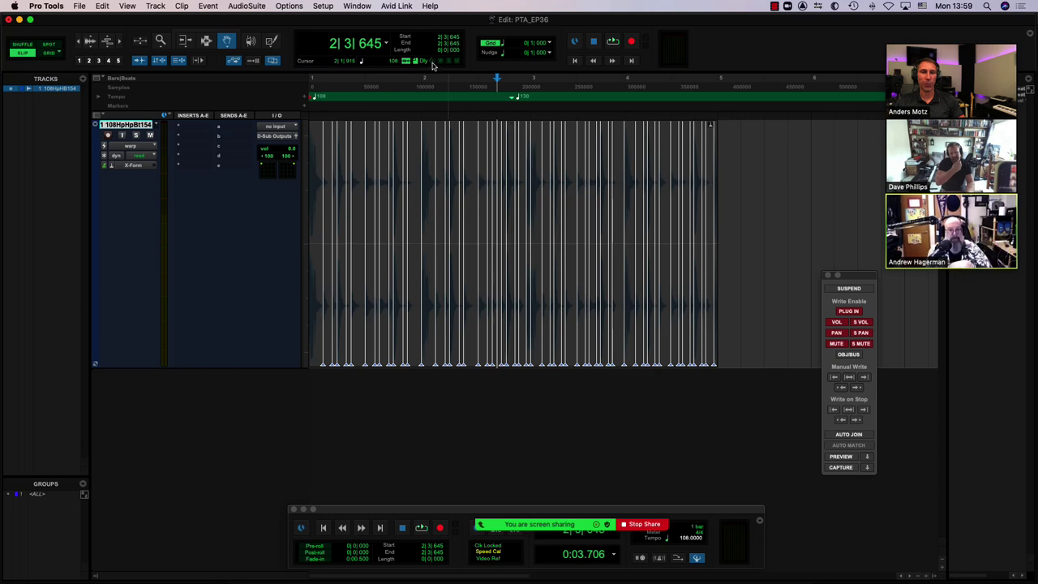
Move the Task Manager window to the lower left and nudge the drum loop clip slightly later.
{"action": "key", "text": "alt+apostrophe"}
{"action": "left_click_drag", "start_coordinate": [185, 25], "coordinate": [195, 367]}
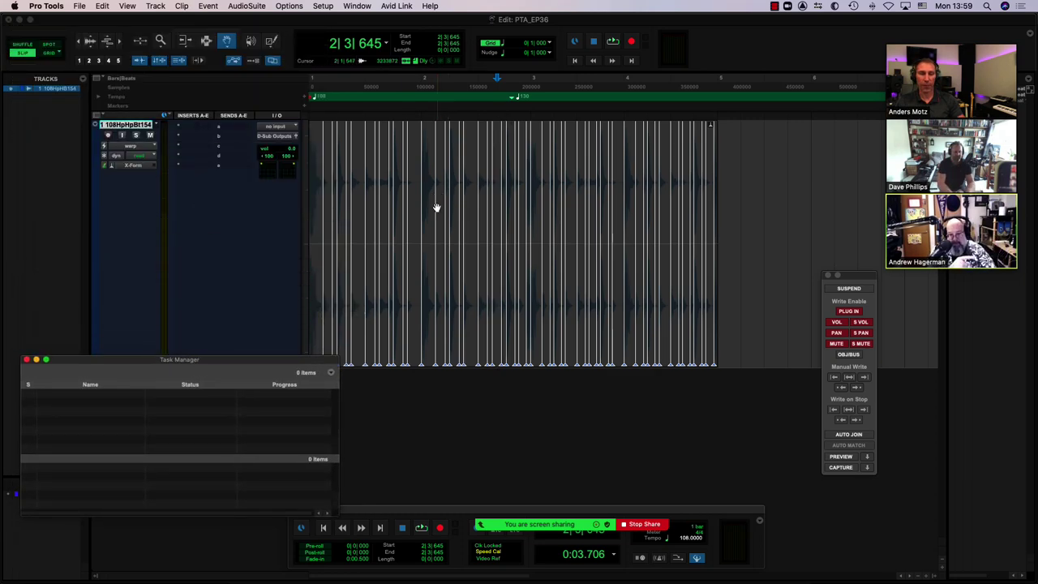
{"action": "left_click", "coordinate": [472, 278]}
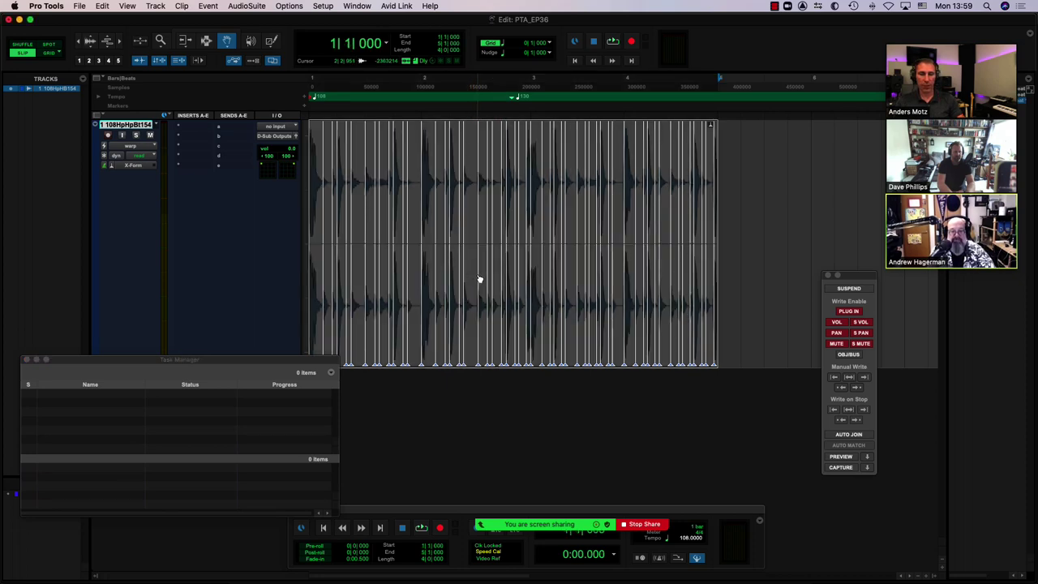
{"action": "left_click_drag", "start_coordinate": [479, 280], "coordinate": [481, 281]}
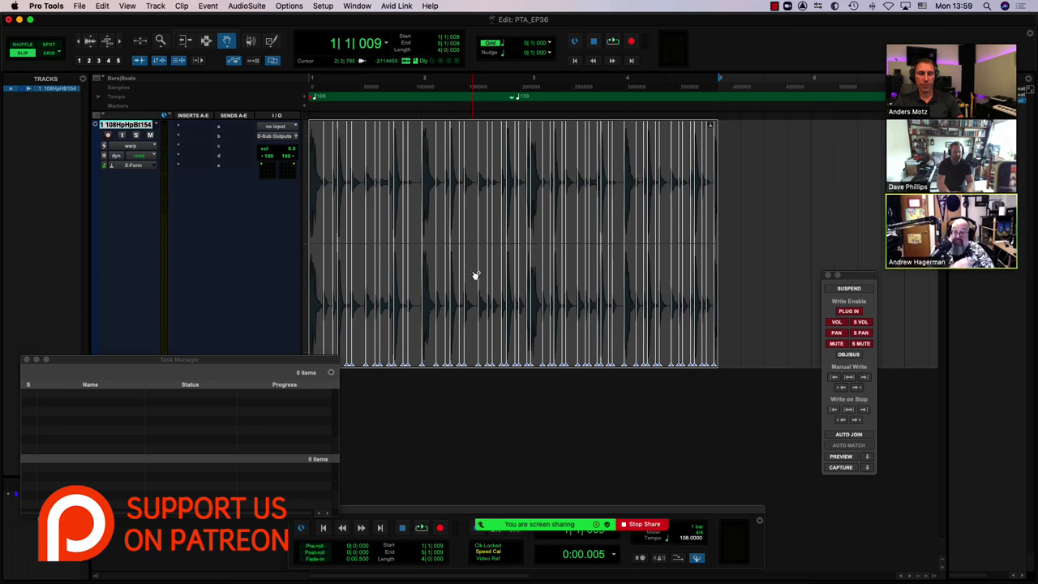
Add a warp marker to the drum loop, play it back, and bring up the elastic audio modes.
{"action": "left_click", "coordinate": [472, 271]}
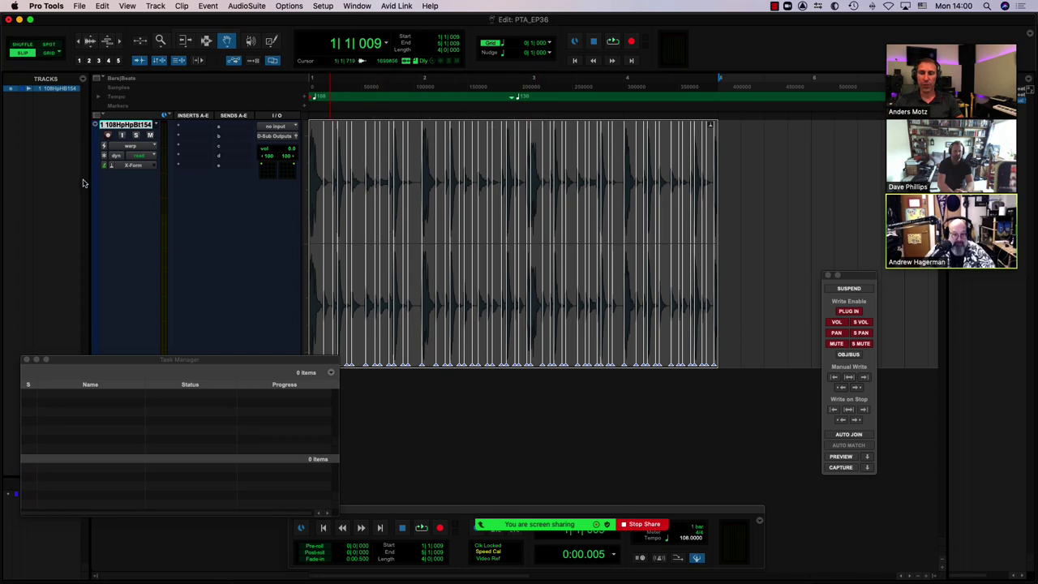
{"action": "key", "text": "space"}
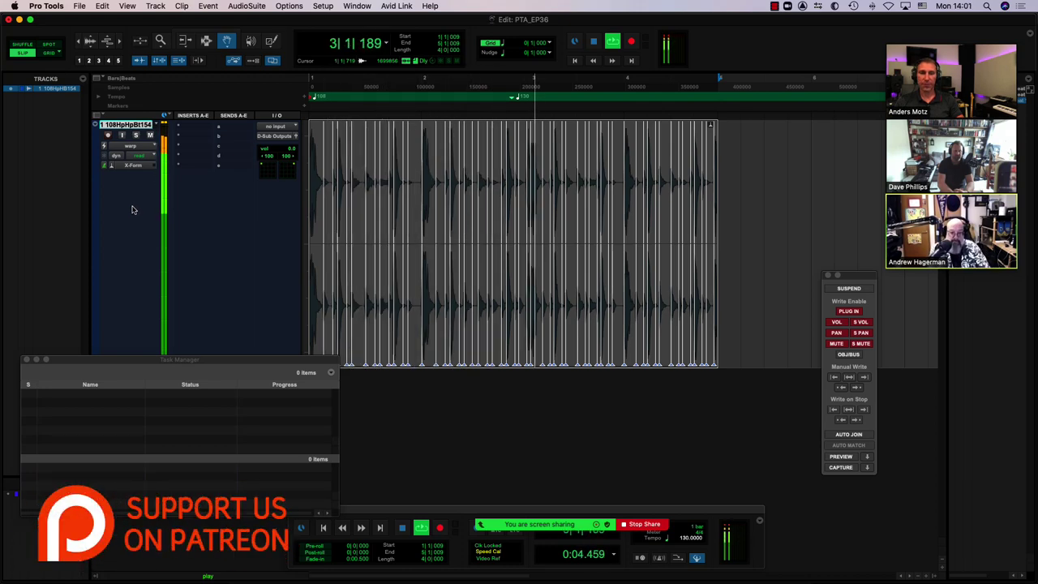
{"action": "left_click", "coordinate": [114, 166]}
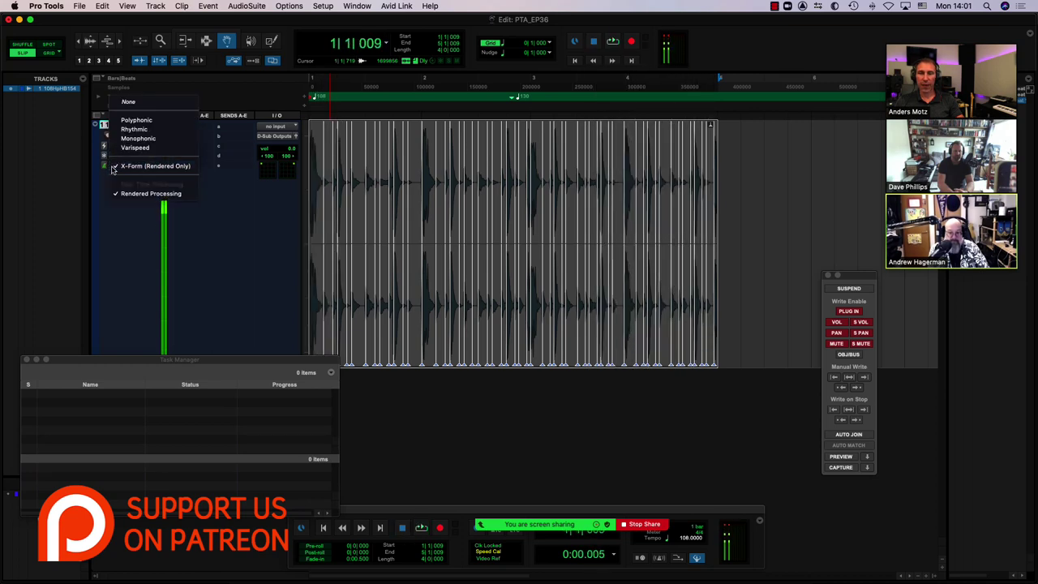
Audition the drum loop in Rhythmic mode, then in Polyphonic mode.
{"action": "left_click", "coordinate": [134, 129]}
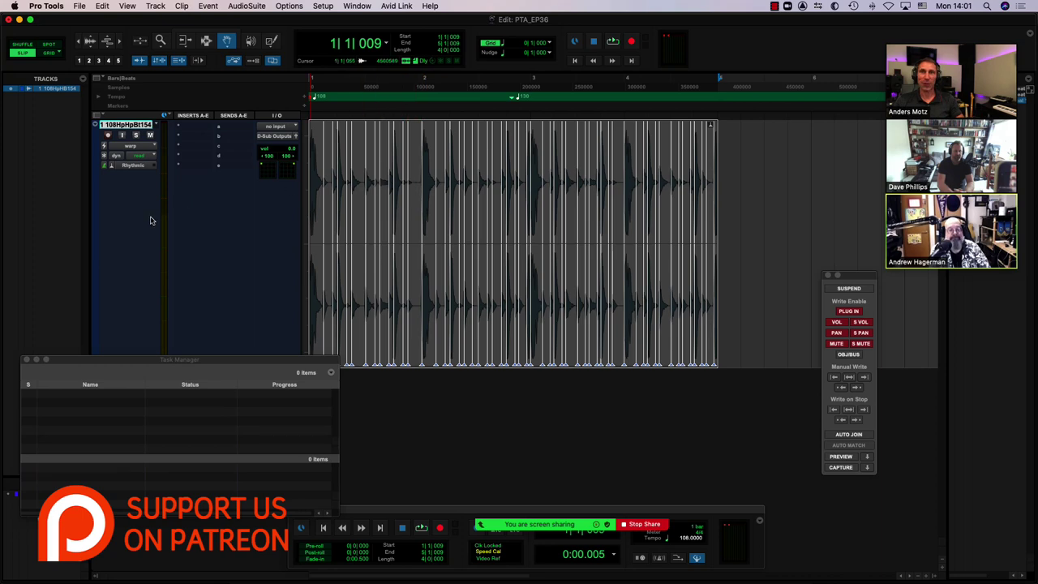
{"action": "key", "text": "space"}
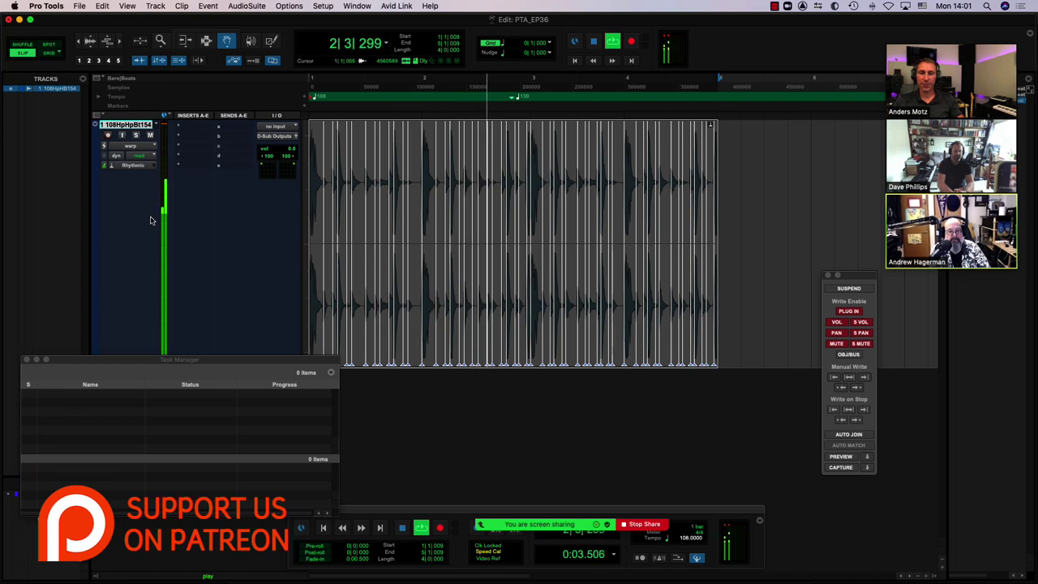
{"action": "key", "text": "space"}
{"action": "left_click", "coordinate": [114, 167]}
{"action": "left_click", "coordinate": [122, 157]}
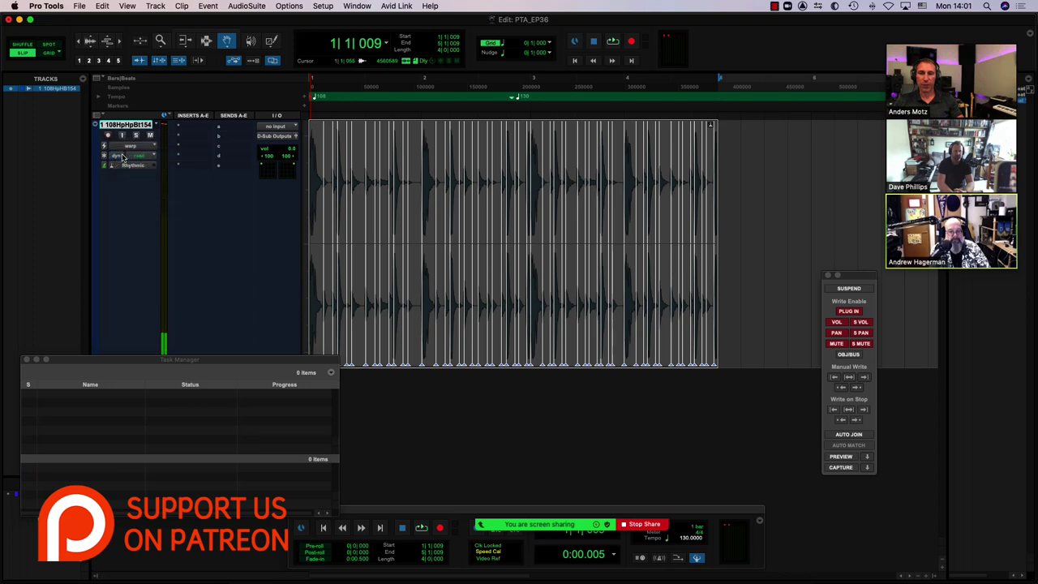
{"action": "key", "text": "space"}
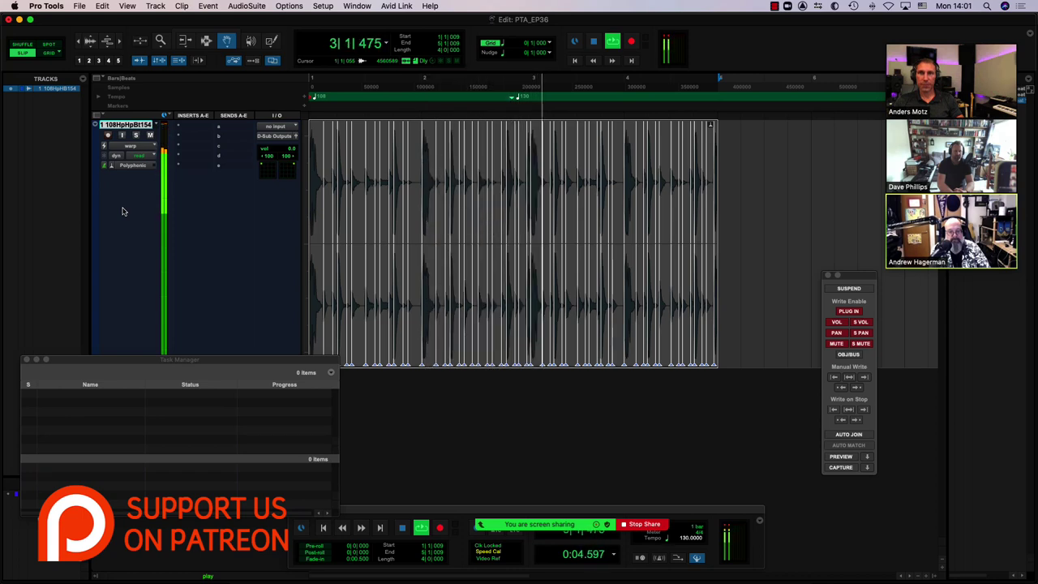
{"action": "key", "text": "space"}
Switch the drum loop back to X-Form elastic audio and play it again.
{"action": "left_click", "coordinate": [113, 168]}
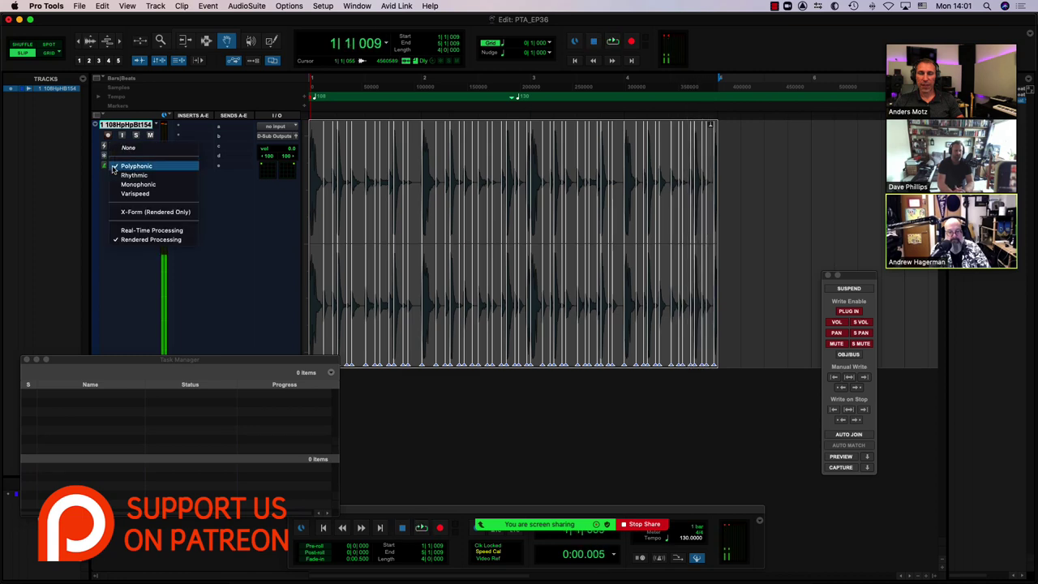
{"action": "left_click", "coordinate": [150, 215]}
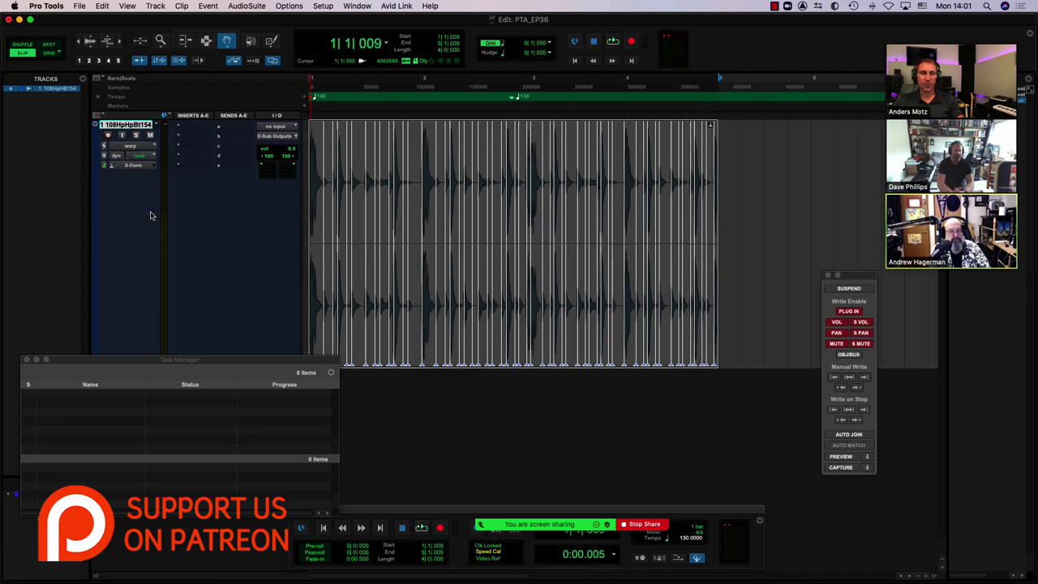
{"action": "key", "text": "space"}
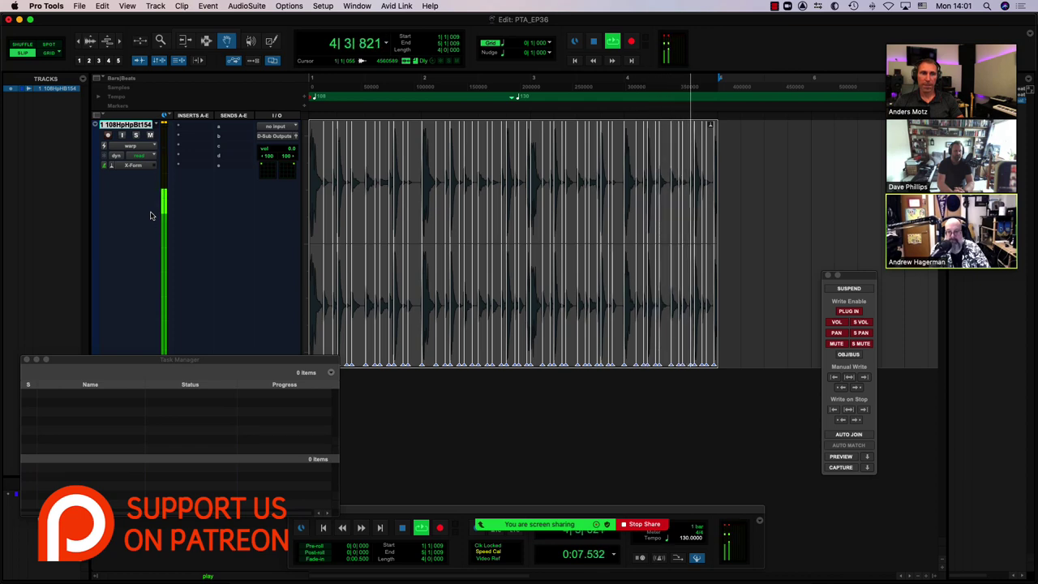
{"action": "key", "text": "space"}
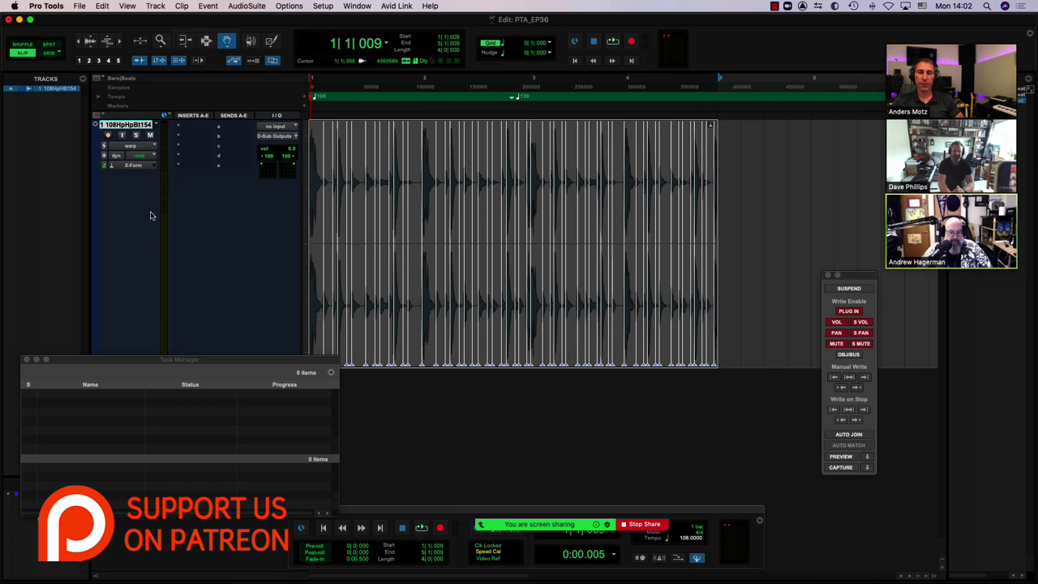
Open the X-Form settings, close Task Manager, and confirm Quality stays at Maximum before closing.
{"action": "left_click", "coordinate": [138, 167]}
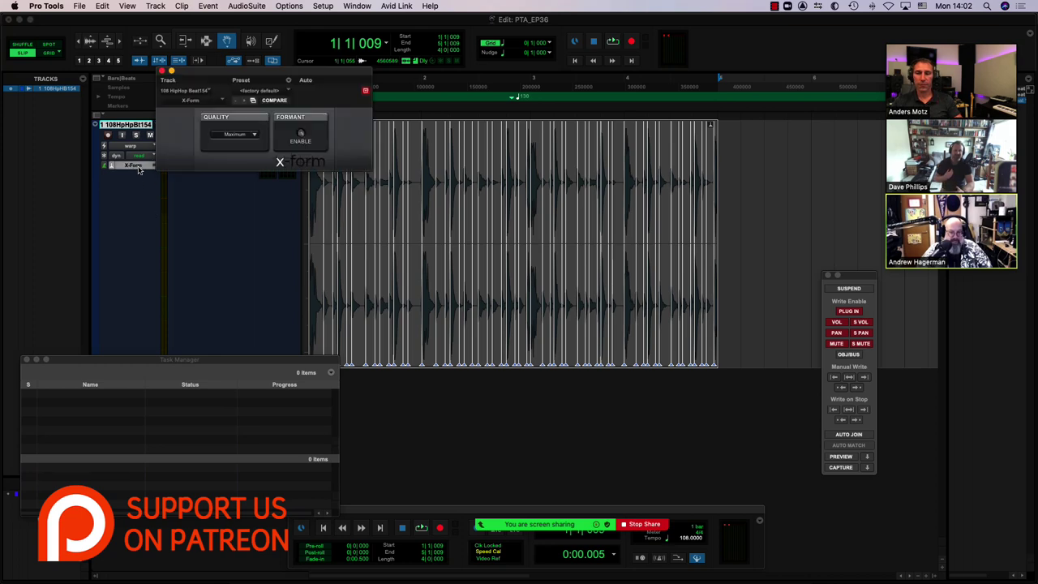
{"action": "left_click", "coordinate": [26, 360]}
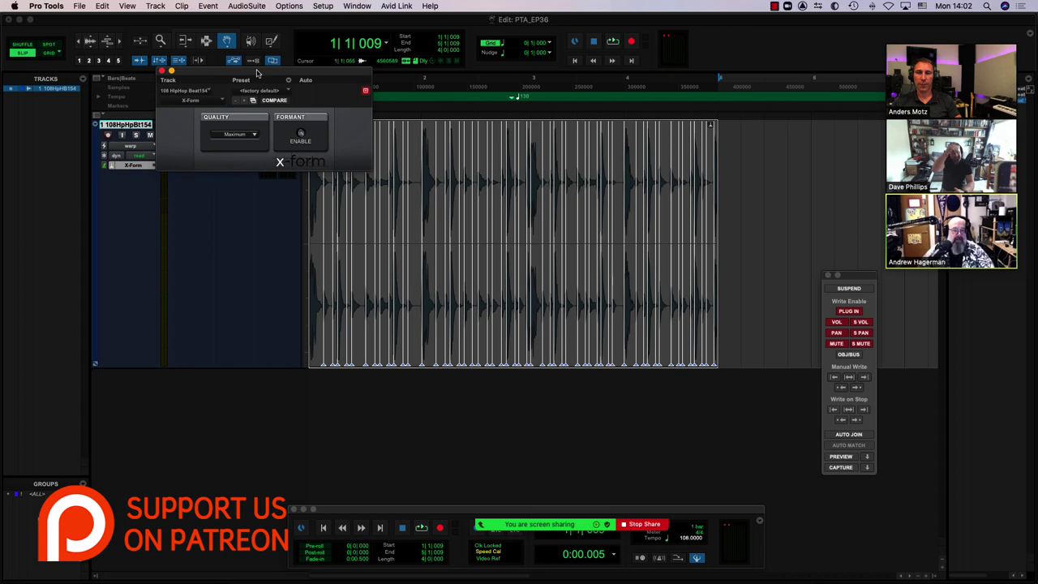
{"action": "left_click_drag", "start_coordinate": [257, 73], "coordinate": [307, 168]}
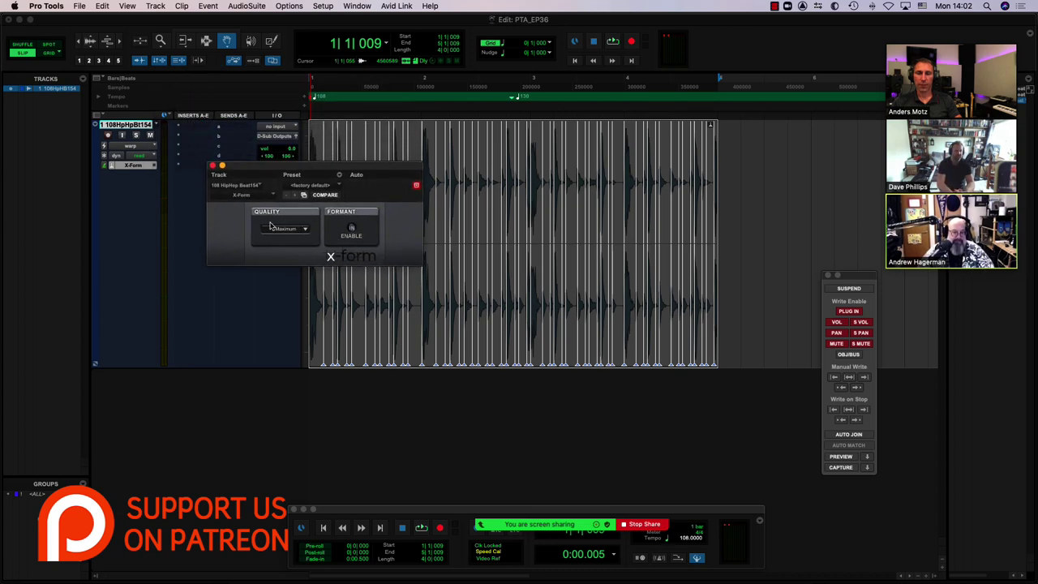
{"action": "left_click", "coordinate": [305, 230]}
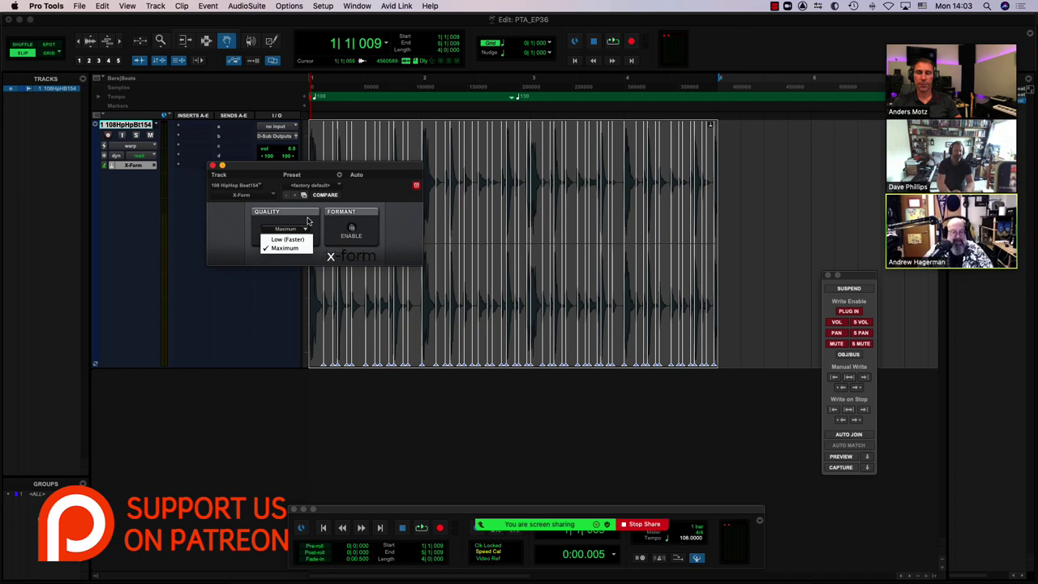
{"action": "left_click", "coordinate": [307, 220]}
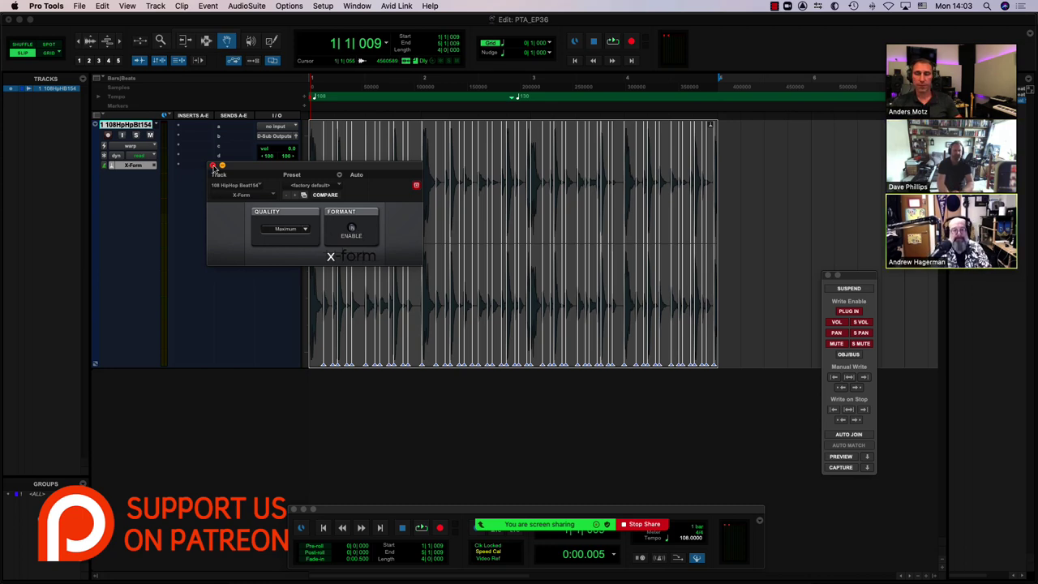
{"action": "left_click", "coordinate": [212, 167]}
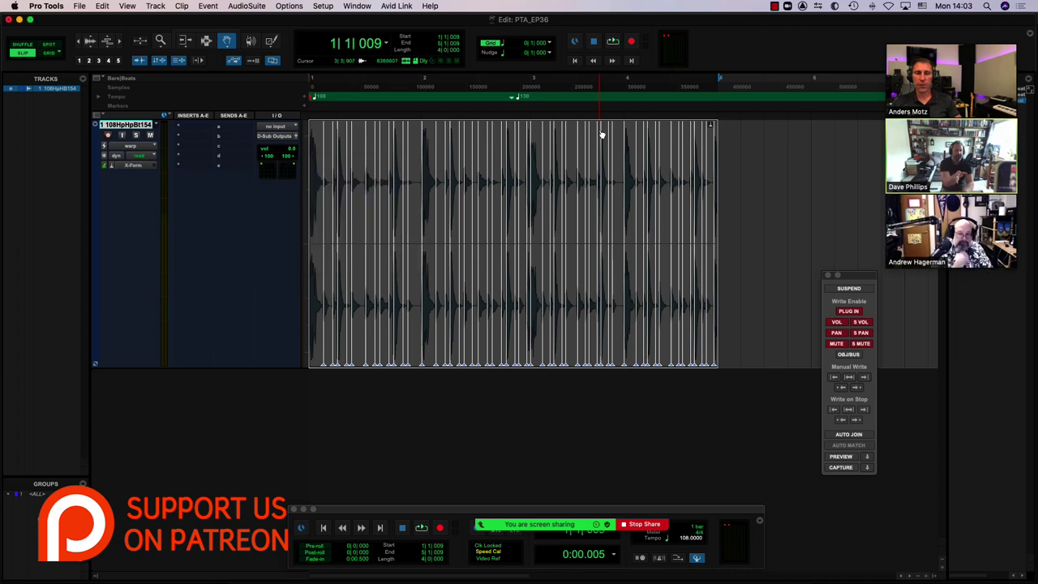
Delete the 130 tempo marker from the Tempo ruler so the session stays at 108.
{"action": "left_click", "coordinate": [504, 97]}
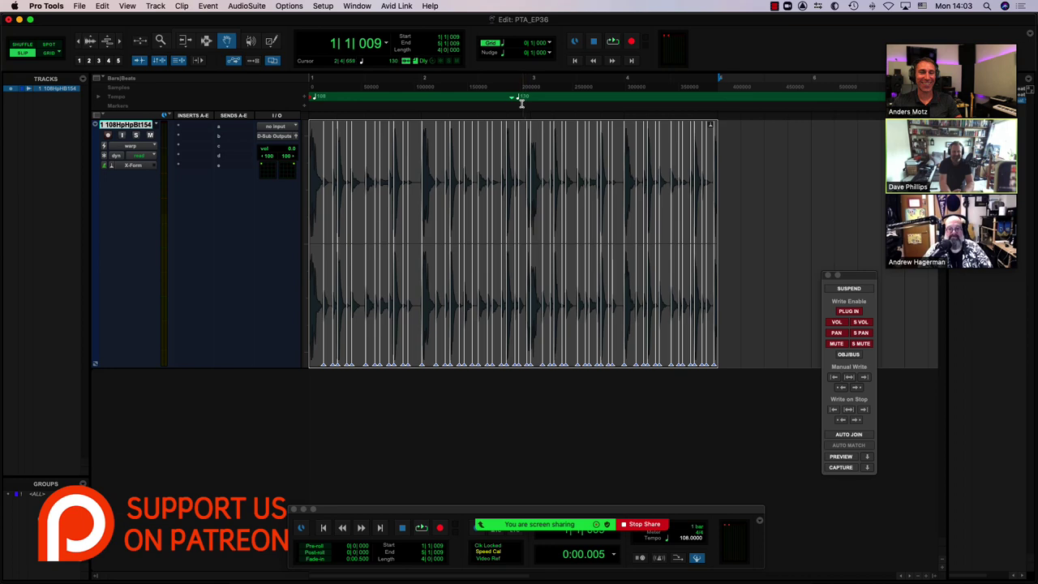
{"action": "mouse_move", "coordinate": [513, 100]}
{"action": "left_mouse_down"}
{"action": "mouse_move", "coordinate": [496, 95]}
{"action": "mouse_move", "coordinate": [511, 100]}
{"action": "left_mouse_up"}
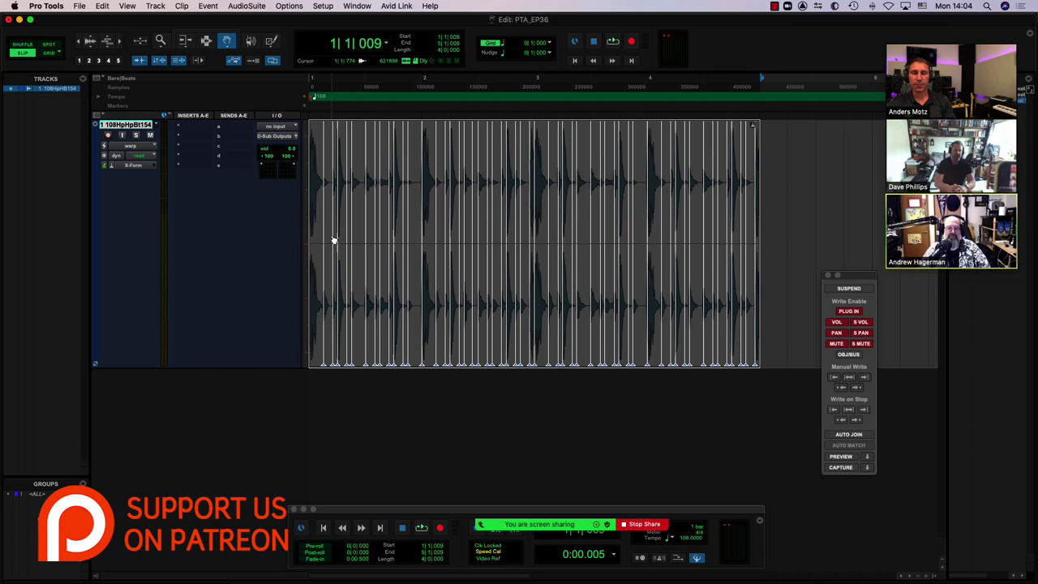
Set the drum loop to Polyphonic elastic audio with Real-Time Processing.
{"action": "left_click", "coordinate": [113, 168]}
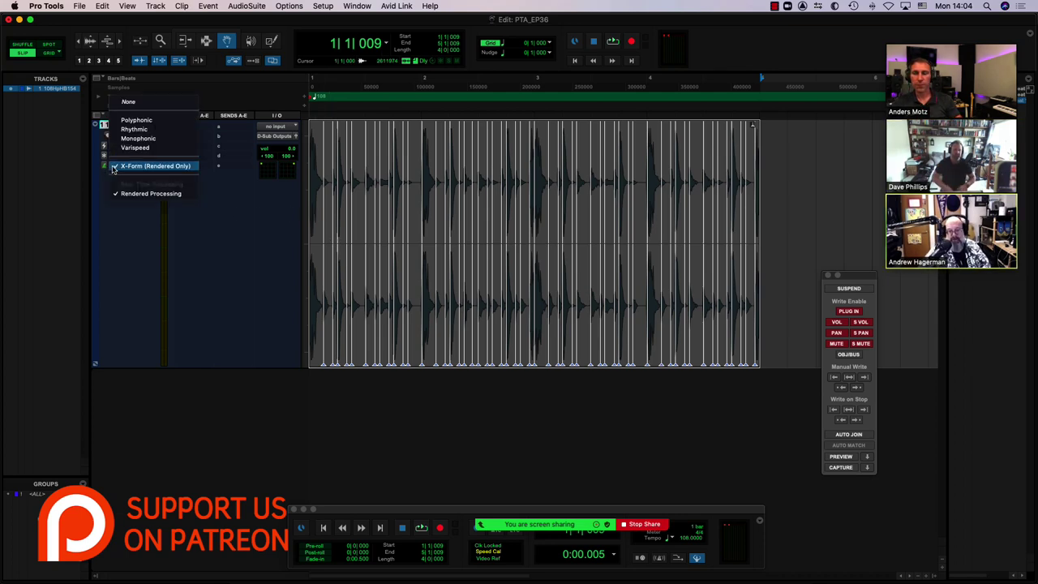
{"action": "left_click", "coordinate": [137, 121]}
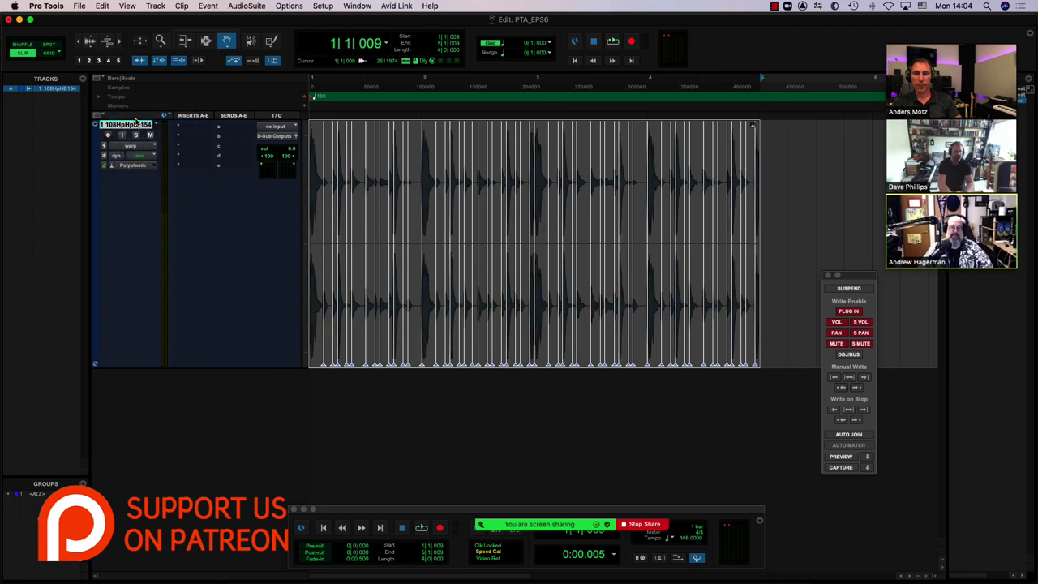
{"action": "left_click", "coordinate": [112, 166]}
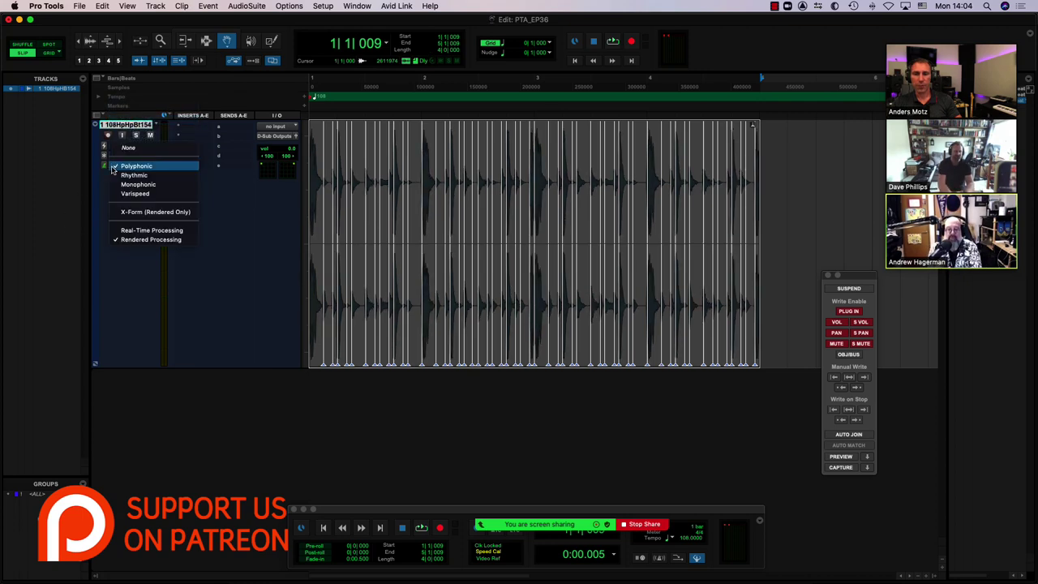
{"action": "left_click", "coordinate": [135, 231]}
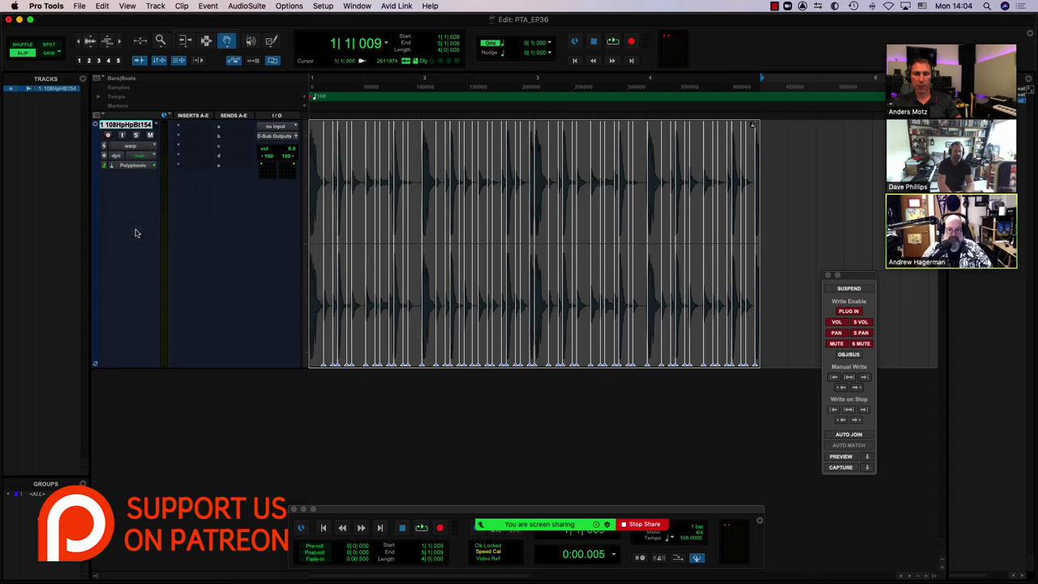
Briefly try Rendered Processing, return to Real-Time Processing, then stop the screen share.
{"action": "left_click", "coordinate": [111, 167]}
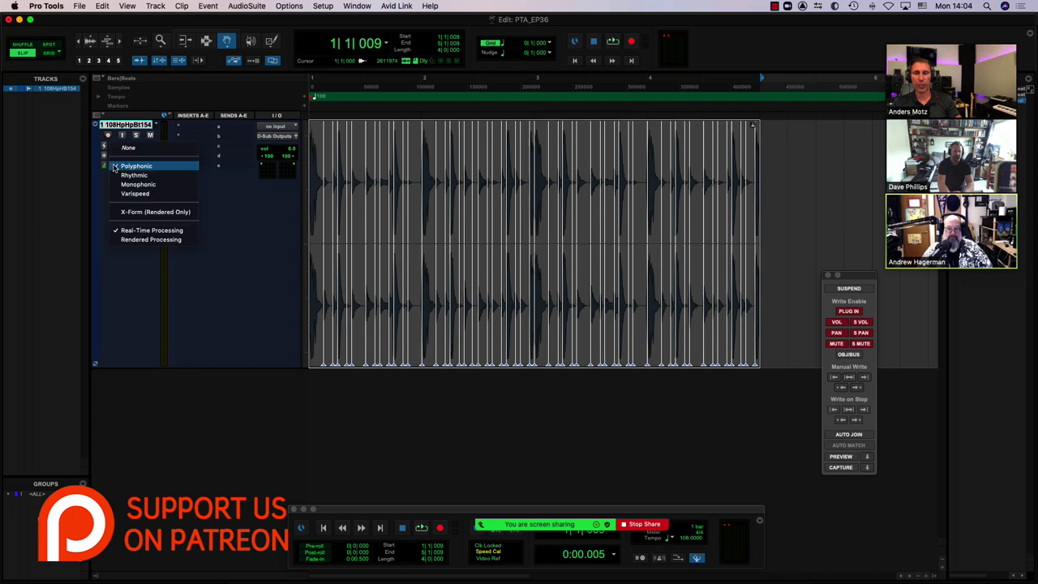
{"action": "left_click", "coordinate": [151, 240]}
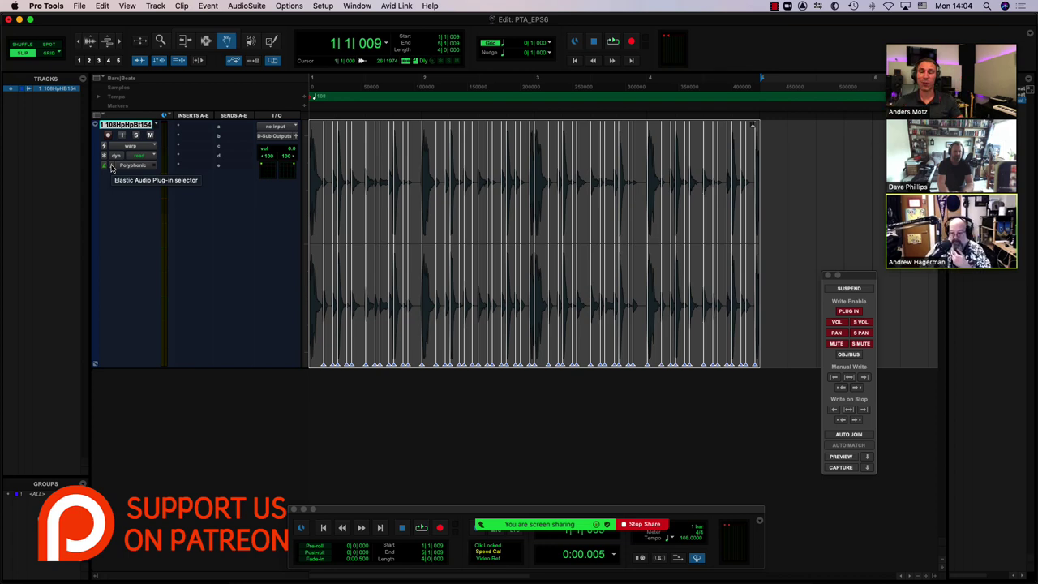
{"action": "left_click", "coordinate": [112, 168]}
{"action": "left_click", "coordinate": [134, 231]}
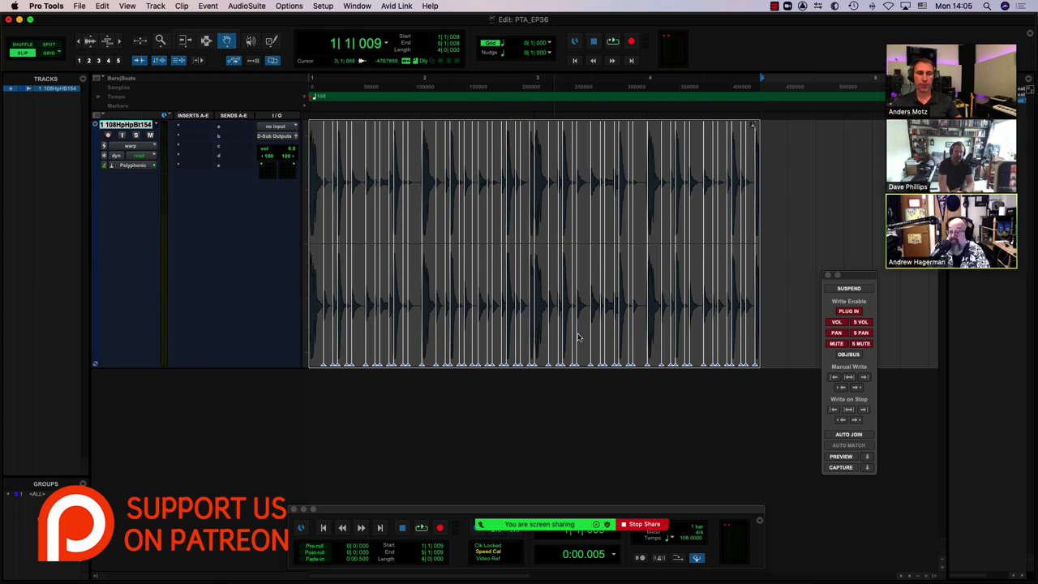
{"action": "left_click", "coordinate": [645, 525]}
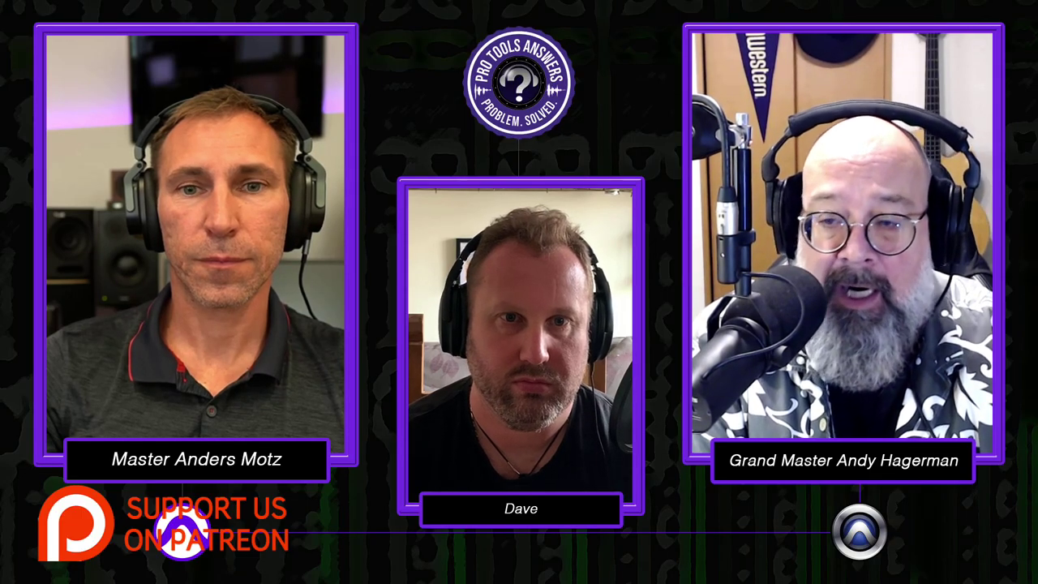
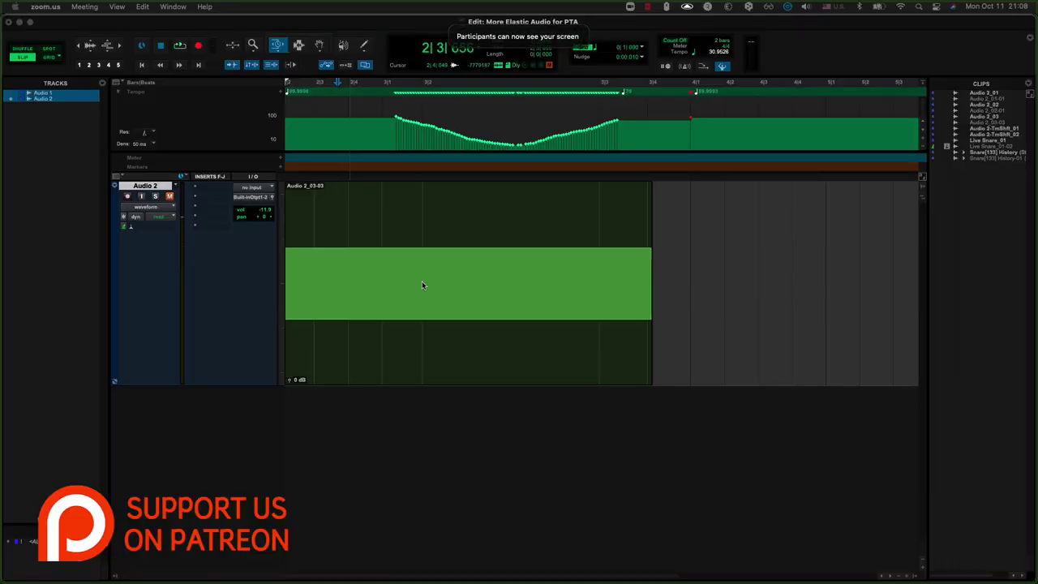
Undo the sine clip's time stretch, then zoom in at 3|1|539 and back out.
{"action": "left_click", "coordinate": [410, 227]}
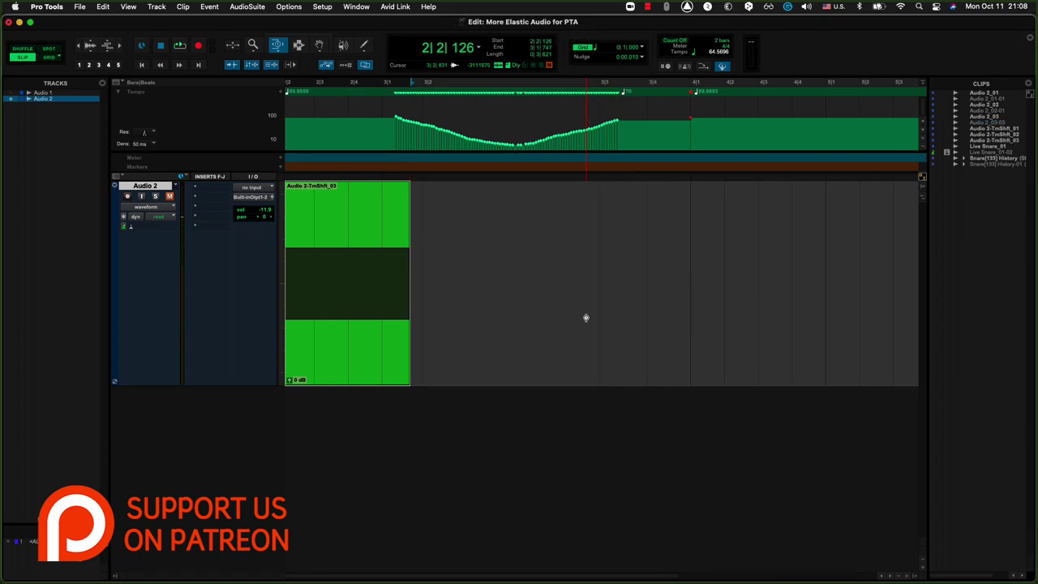
{"action": "key", "text": "super+z"}
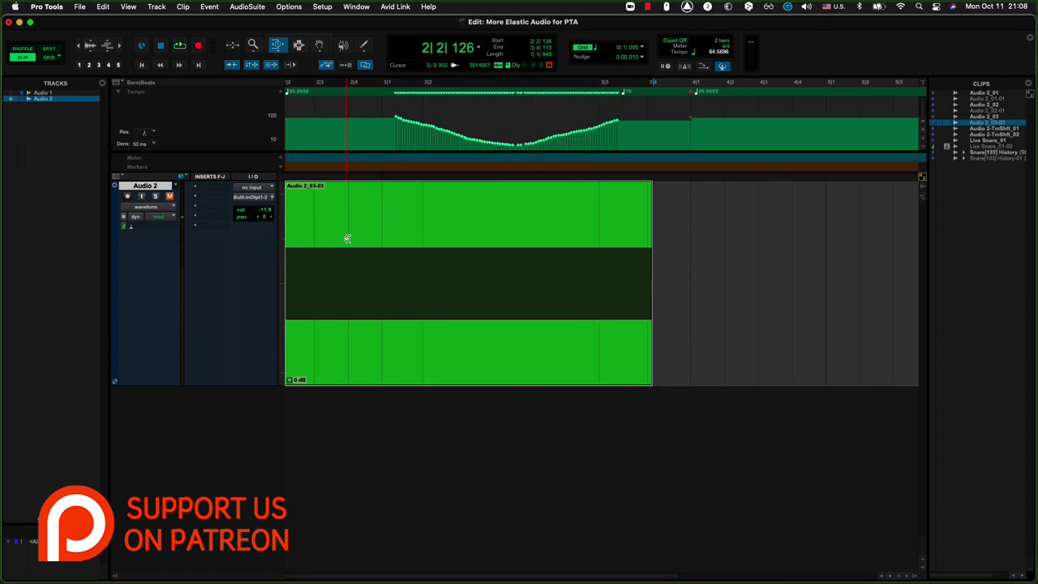
{"action": "left_click", "coordinate": [298, 45]}
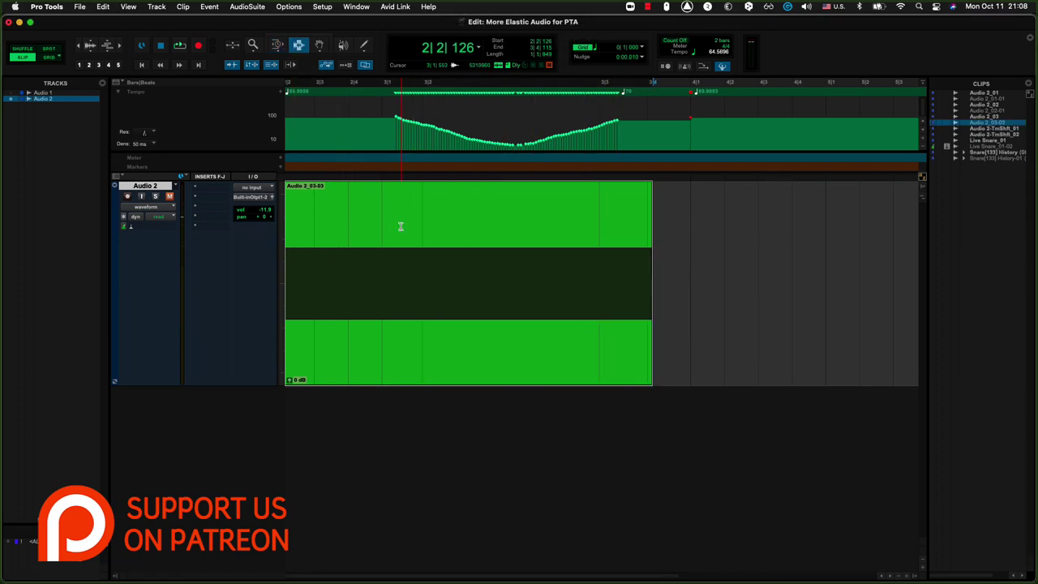
{"action": "left_click", "coordinate": [401, 230]}
{"action": "key", "text": "super+bracketright"}
{"action": "key", "text": "super+bracketright"}
{"action": "key", "text": "super+bracketright"}
{"action": "key", "text": "super+bracketright"}
{"action": "key", "text": "super+bracketright"}
{"action": "key", "text": "super+bracketright"}
{"action": "key", "text": "super+bracketright"}
{"action": "key", "text": "super+bracketright"}
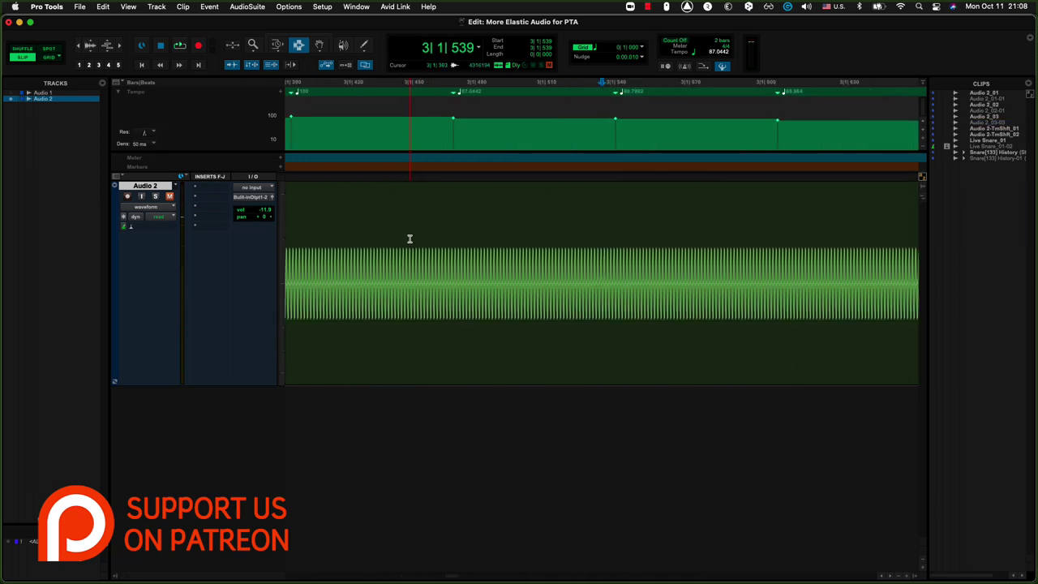
{"action": "key", "text": "super+bracketleft"}
{"action": "key", "text": "super+bracketleft"}
{"action": "key", "text": "super+bracketleft"}
{"action": "key", "text": "super+bracketleft"}
{"action": "key", "text": "super+bracketleft"}
{"action": "key", "text": "super+bracketleft"}
{"action": "key", "text": "super+bracketleft"}
{"action": "key", "text": "super+bracketleft"}
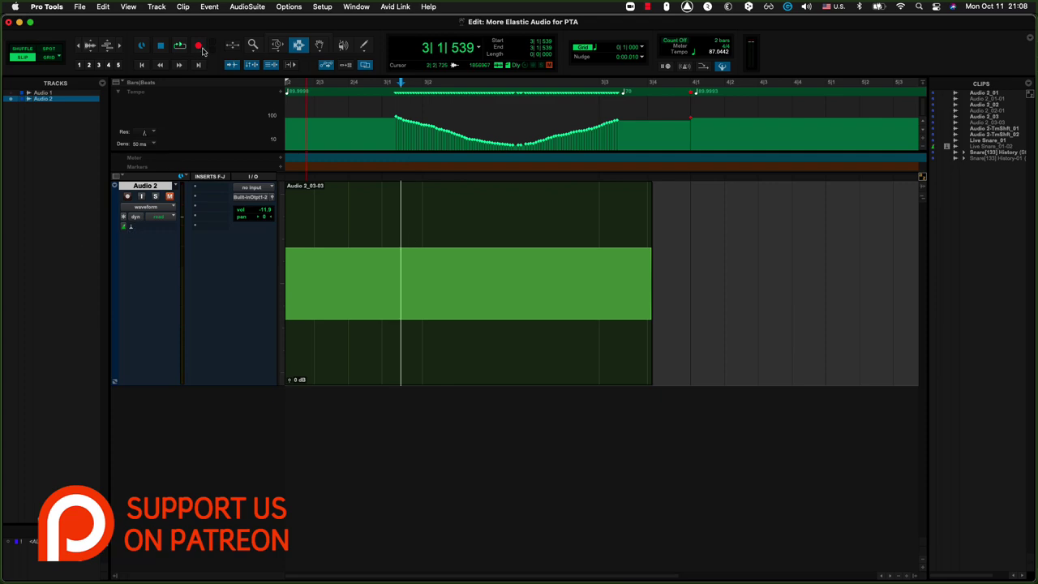
Switch to the TCE Trim tool and select the Audio 2-TmShft_03 clip.
{"action": "key", "text": "F6"}
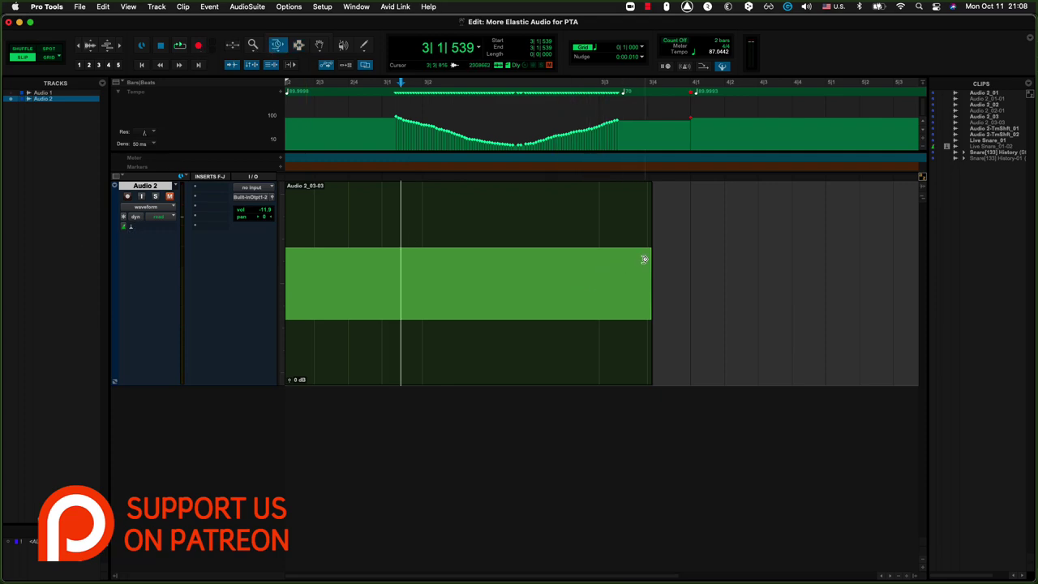
{"action": "left_click", "coordinate": [449, 265]}
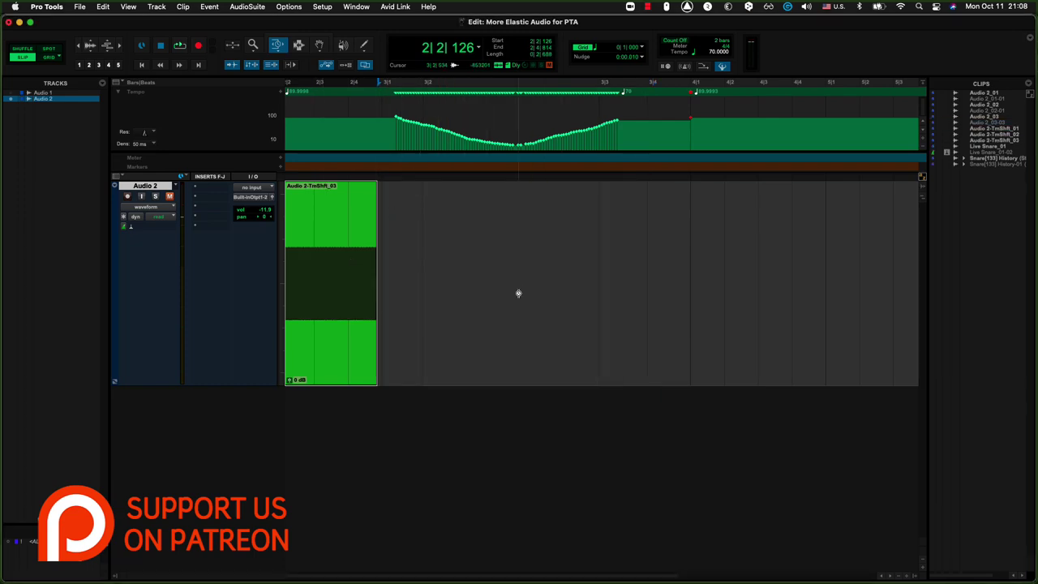
{"action": "left_click", "coordinate": [372, 245]}
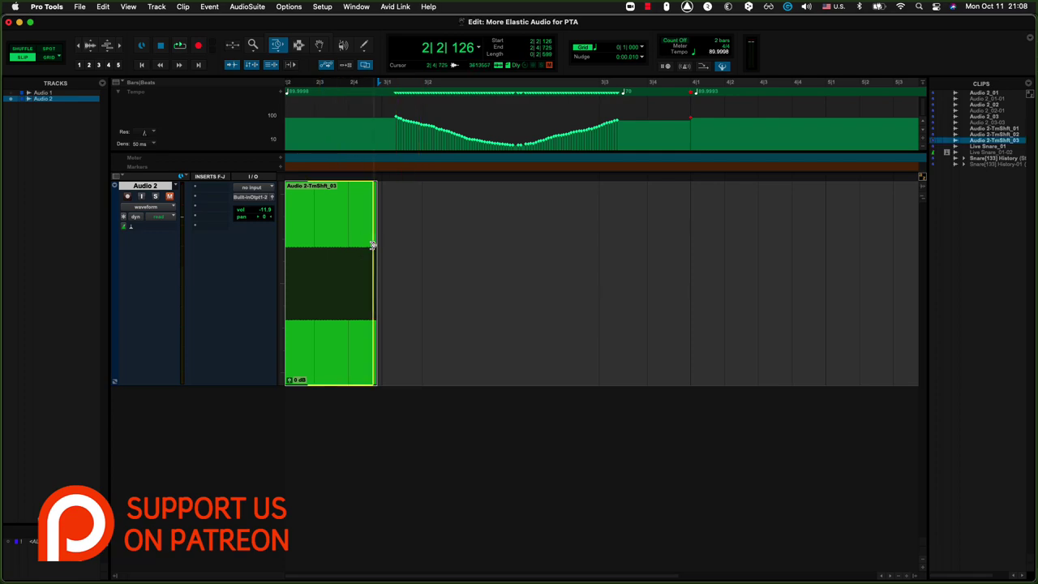
TCE-trim the sine clip's end out to bar 3|4, back short, then long again.
{"action": "left_click_drag", "start_coordinate": [372, 245], "coordinate": [703, 243]}
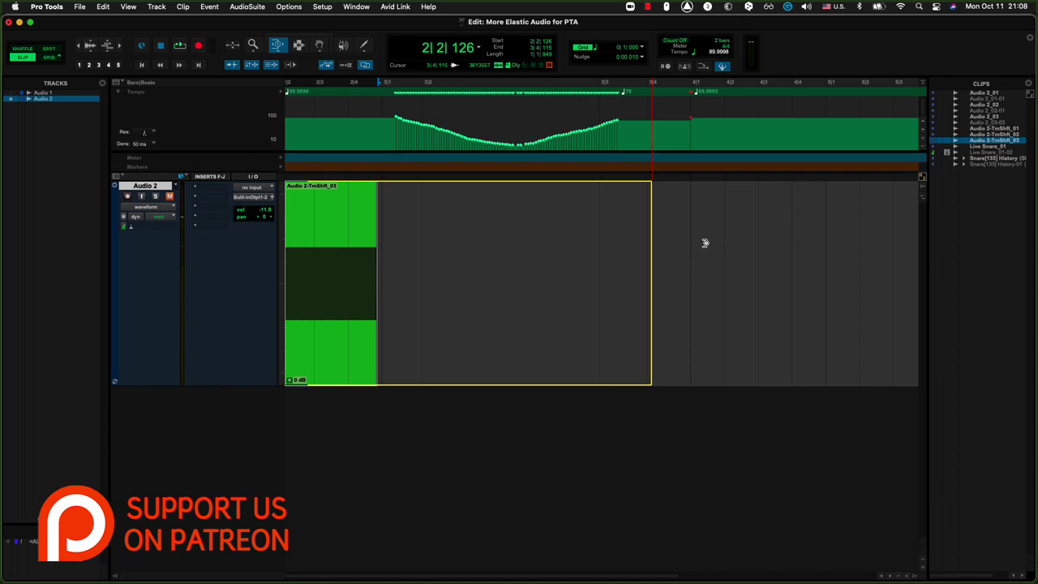
{"action": "left_click_drag", "start_coordinate": [705, 242], "coordinate": [705, 243]}
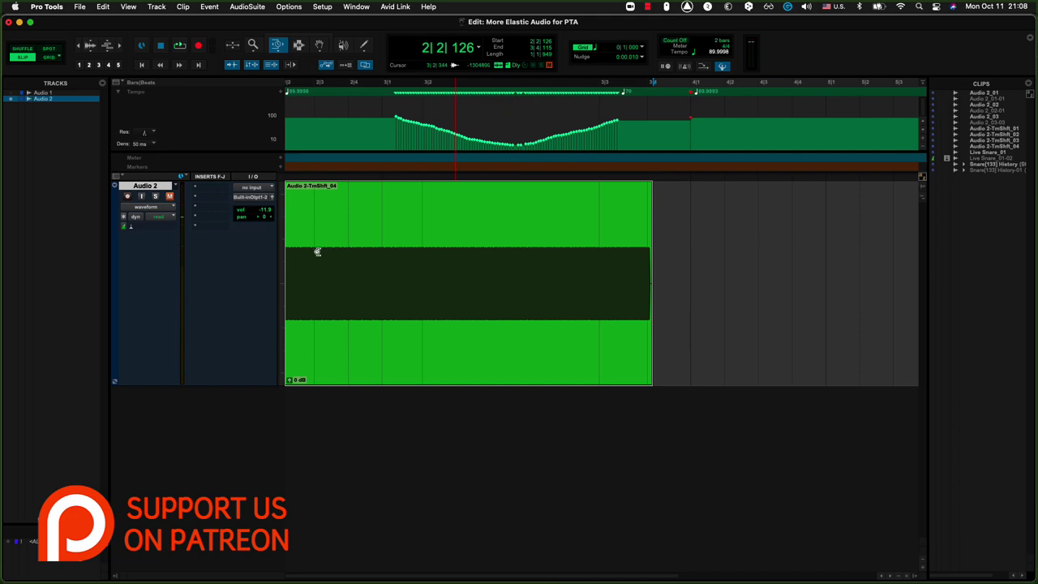
{"action": "left_click", "coordinate": [644, 245]}
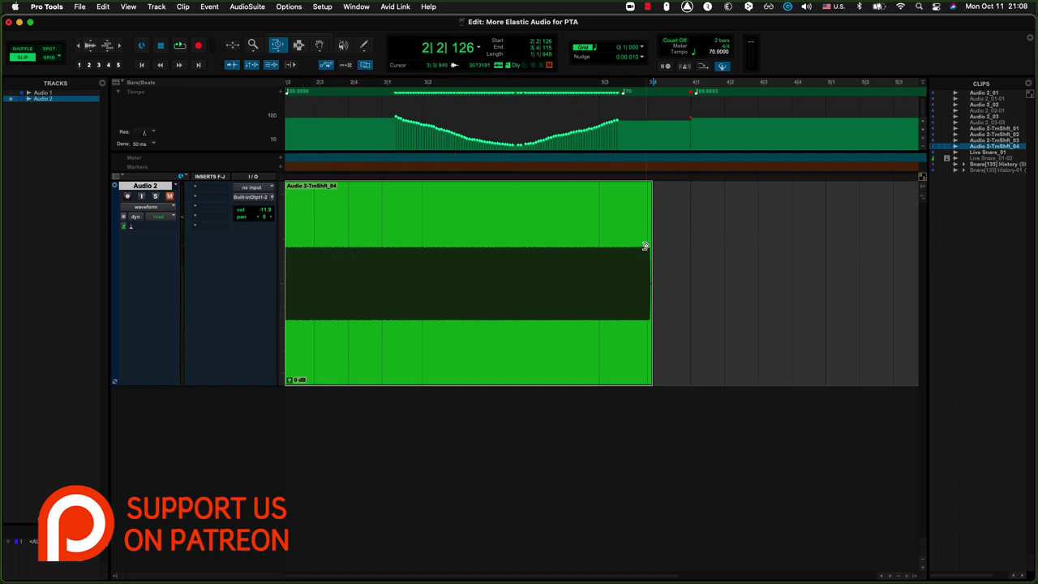
{"action": "left_click_drag", "start_coordinate": [645, 246], "coordinate": [703, 252]}
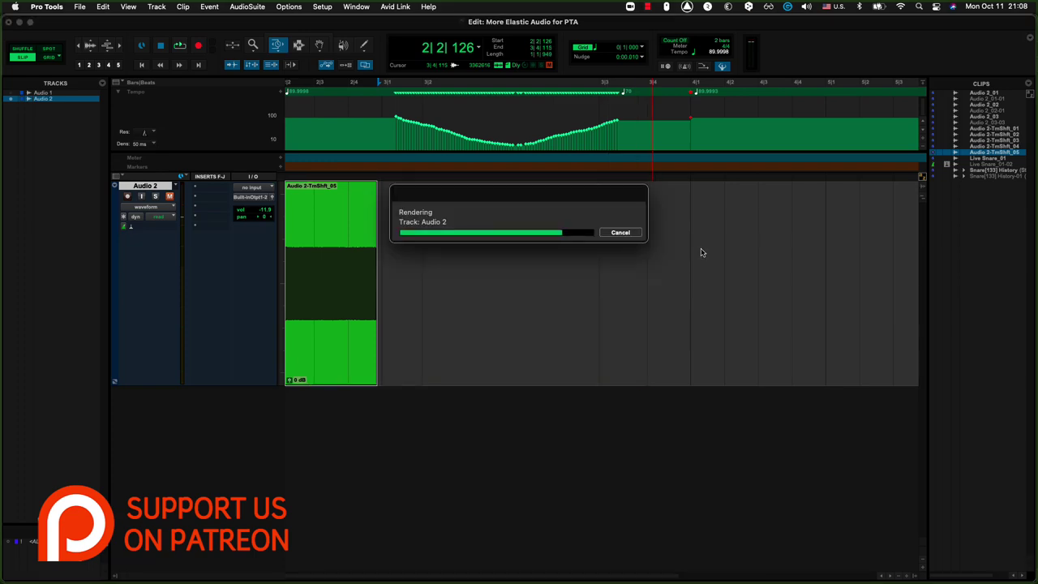
{"action": "left_click", "coordinate": [653, 256]}
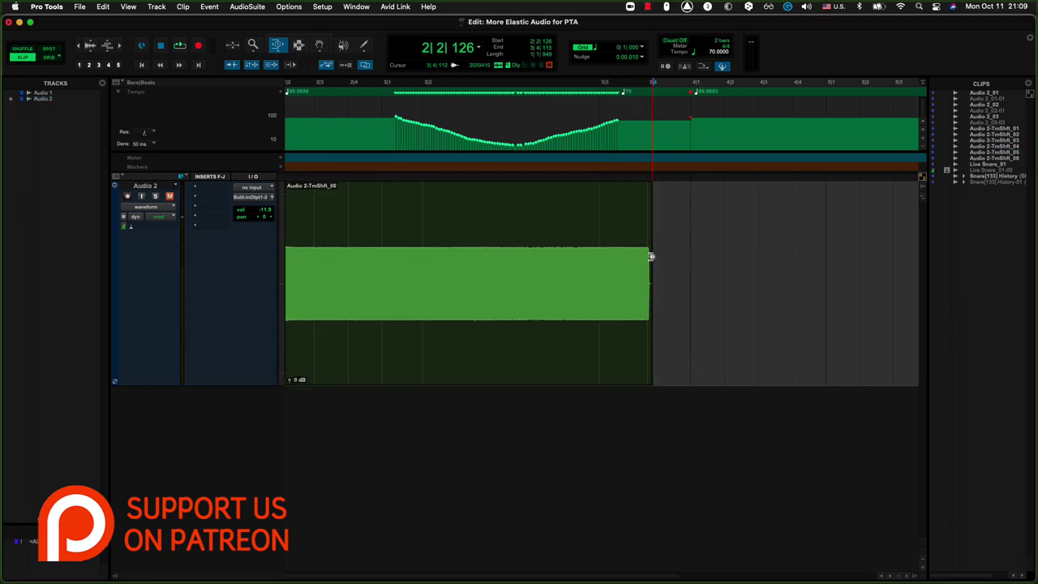
Compress, restretch and compress the clip again, then undo the latest stretches back to Audio 2-TmShft_09.
{"action": "left_click_drag", "start_coordinate": [651, 256], "coordinate": [329, 257]}
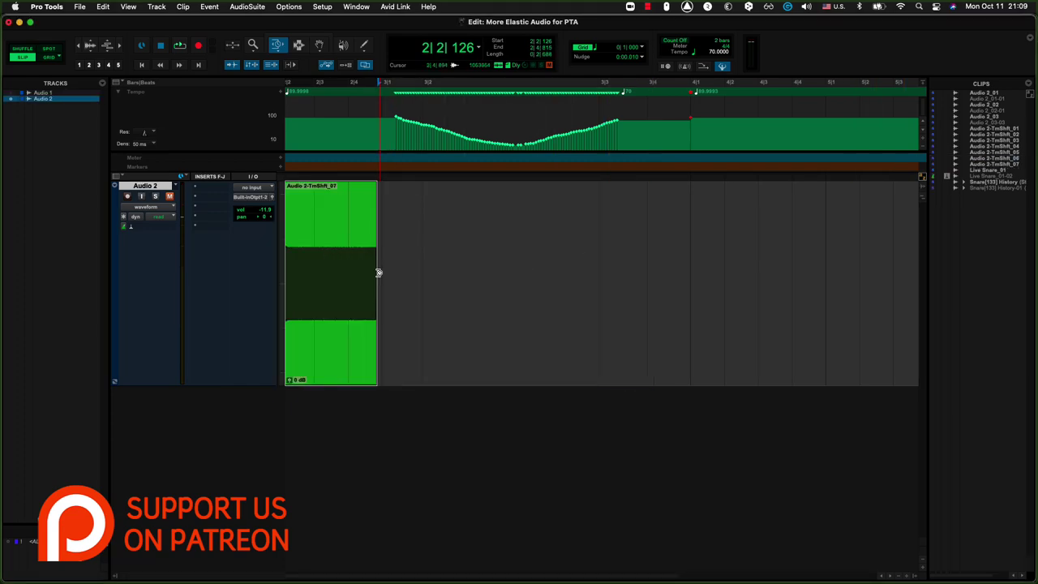
{"action": "left_click_drag", "start_coordinate": [365, 247], "coordinate": [755, 257]}
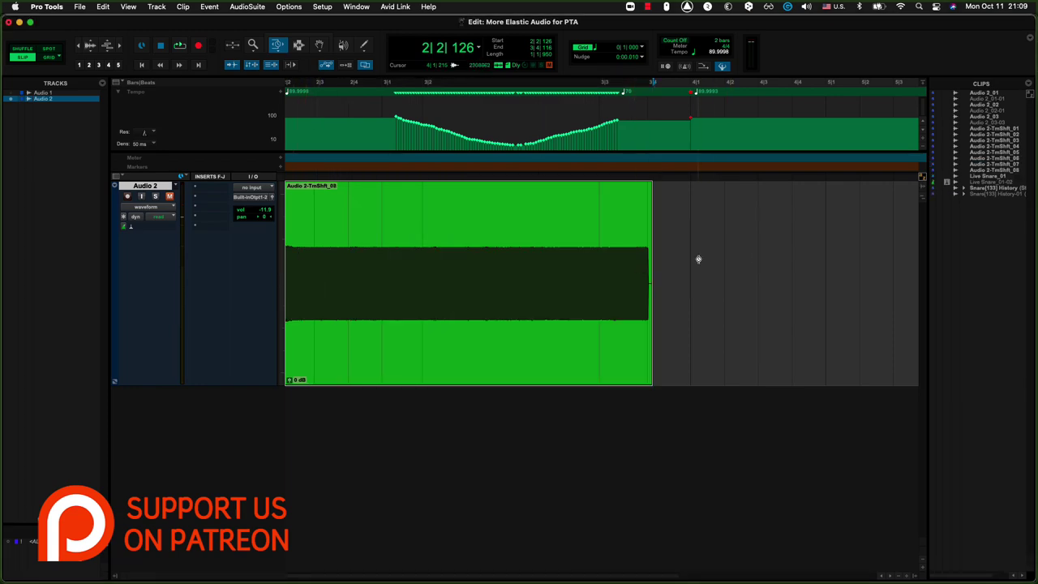
{"action": "left_click_drag", "start_coordinate": [646, 268], "coordinate": [219, 292]}
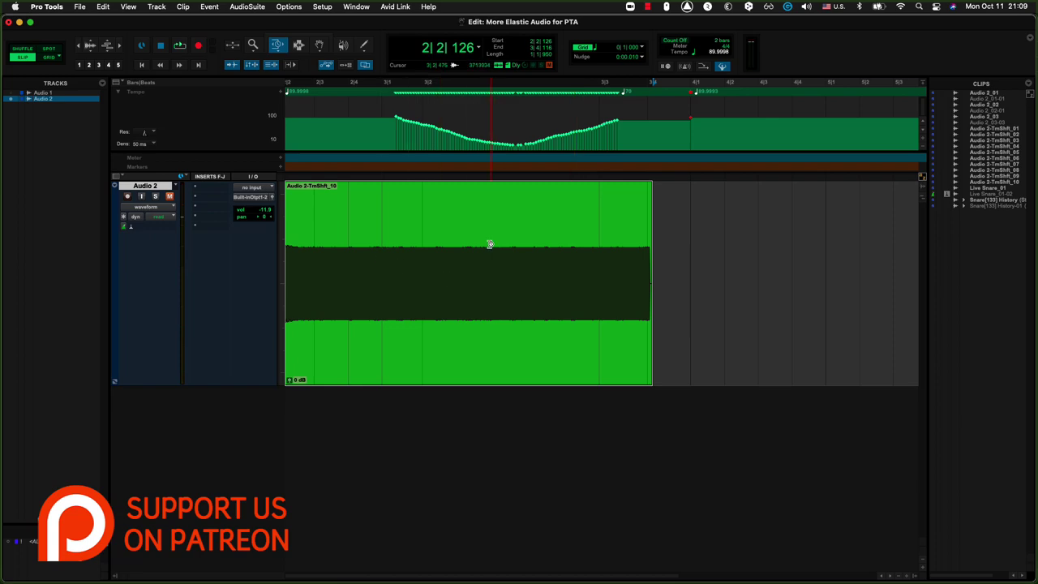
{"action": "key", "text": "super+z"}
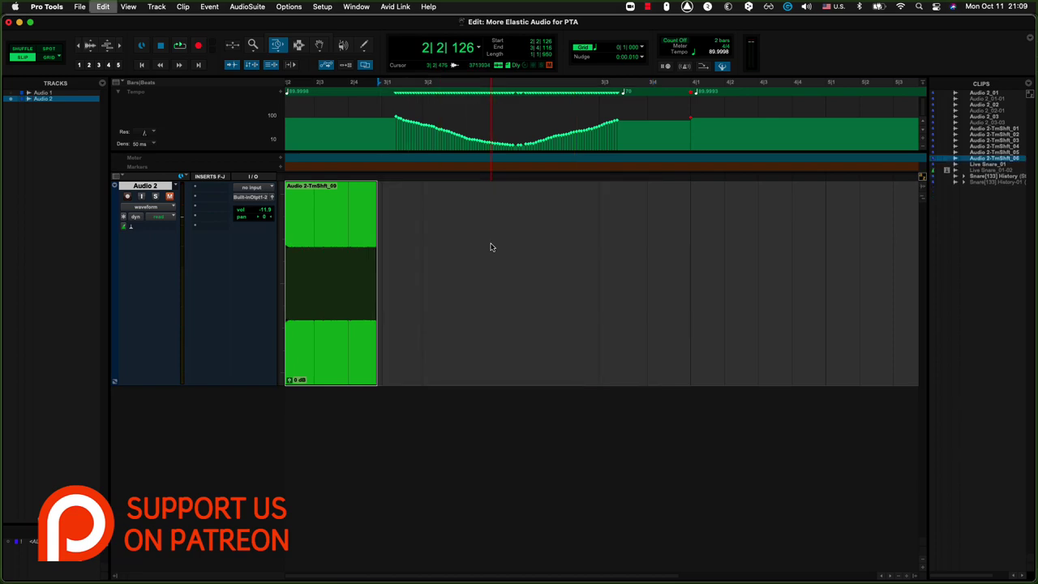
{"action": "key", "text": "super+z"}
{"action": "key", "text": "super+z"}
{"action": "key", "text": "super+z"}
{"action": "key", "text": "super+z"}
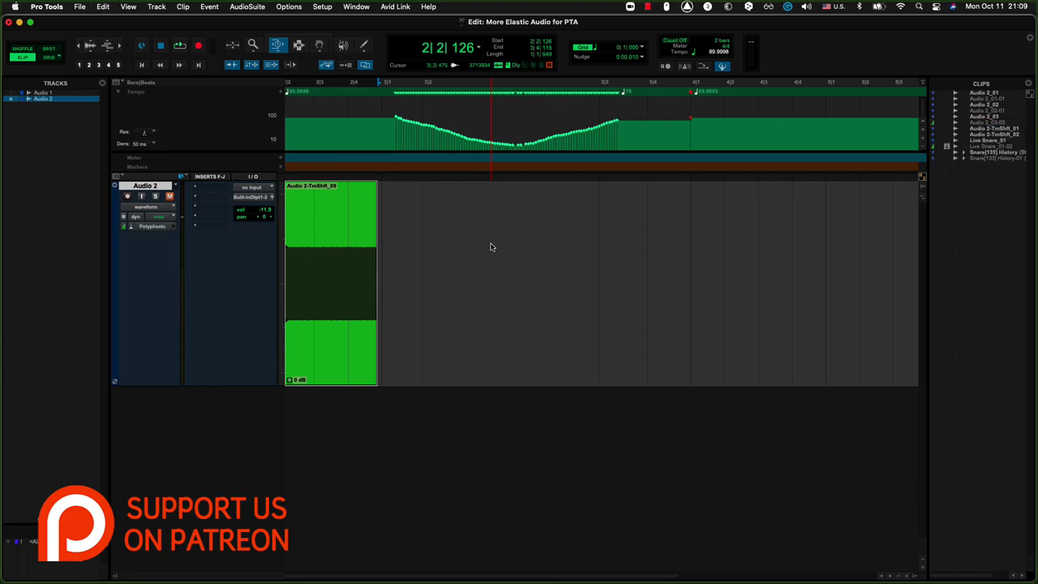
Undo to the original full-length clip and set Audio 2's Elastic Audio to X-Form (Rendered Only).
{"action": "key", "text": "super+z"}
{"action": "key", "text": "super+z"}
{"action": "key", "text": "super+z"}
{"action": "key", "text": "super+z"}
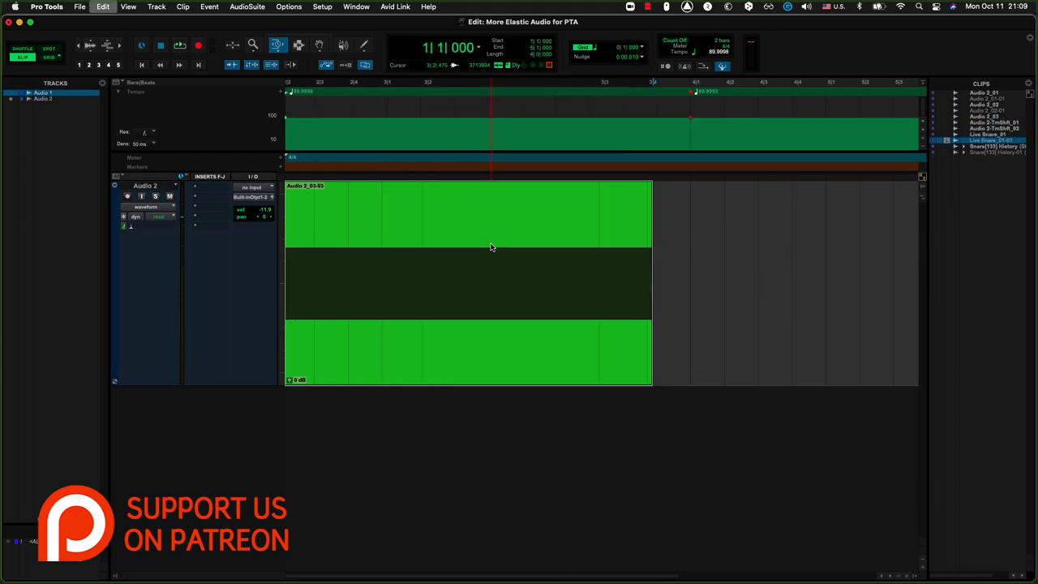
{"action": "key", "text": "super+z"}
{"action": "key", "text": "super+z"}
{"action": "key", "text": "super+z"}
{"action": "key", "text": "super+z"}
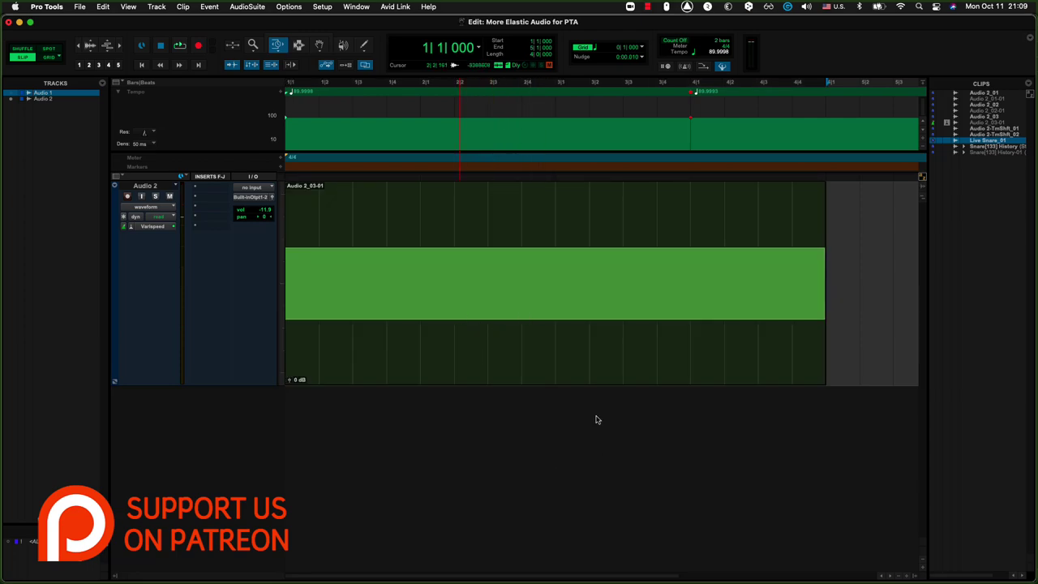
{"action": "left_click", "coordinate": [130, 232]}
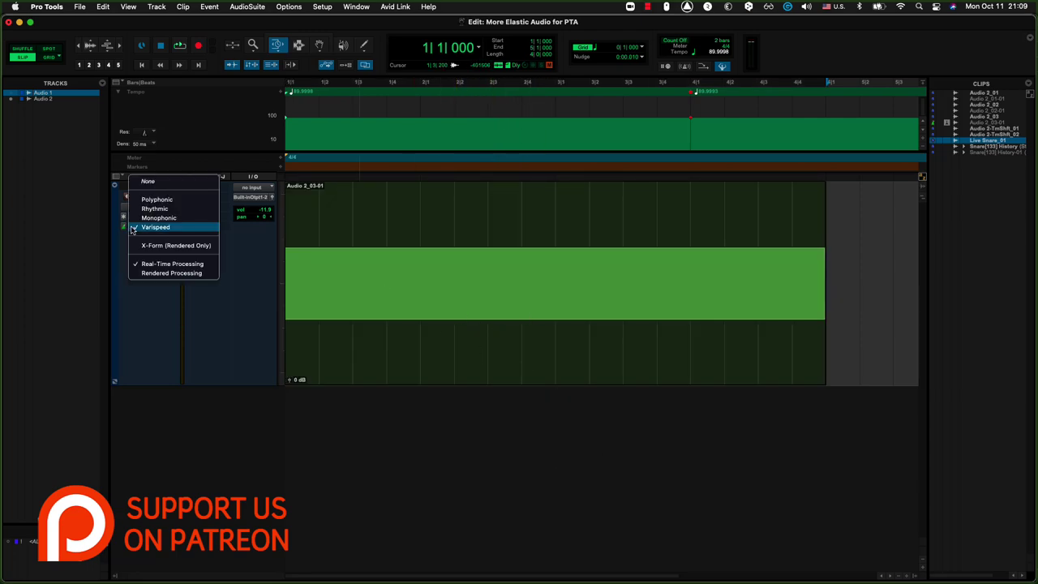
{"action": "left_click", "coordinate": [151, 186]}
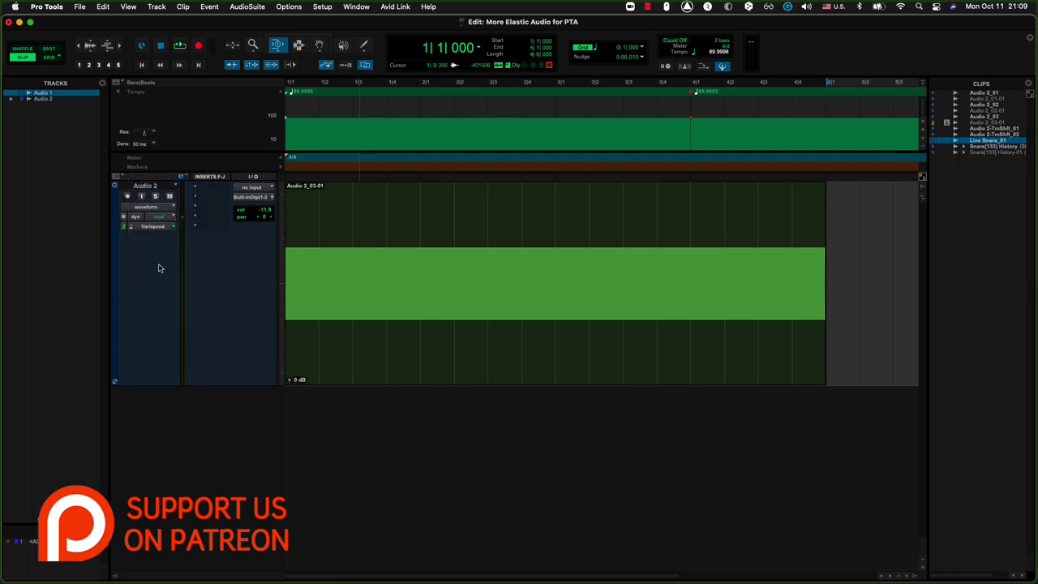
{"action": "left_click", "coordinate": [132, 229]}
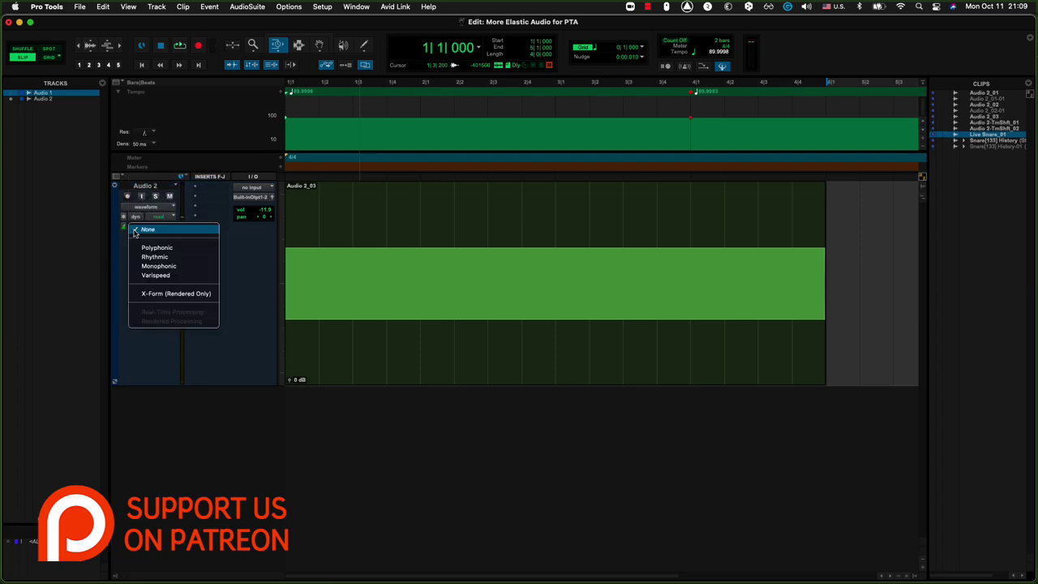
{"action": "left_click", "coordinate": [164, 296]}
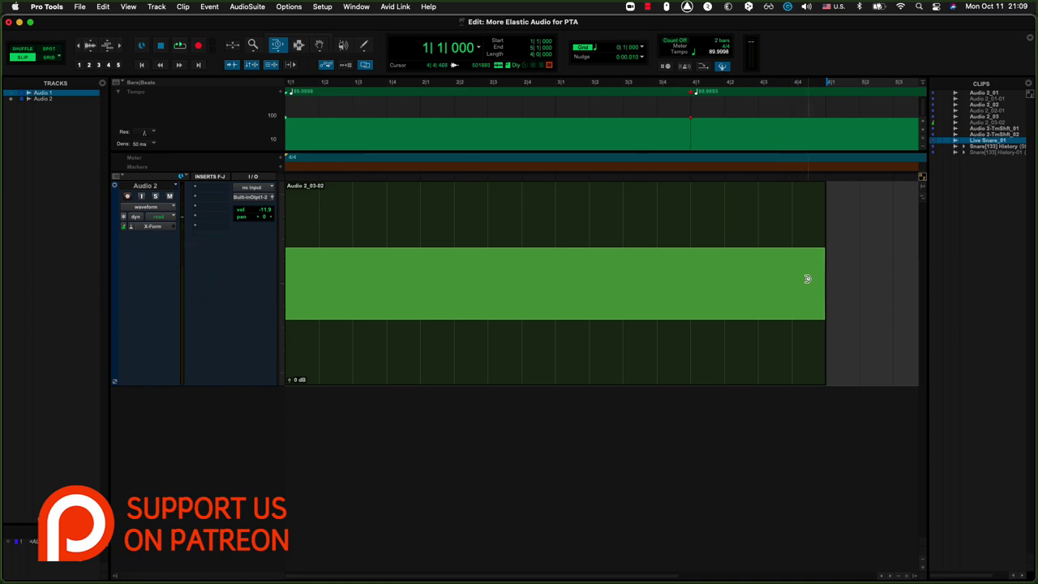
X-Form stretch the Audio 2_03-02 clip out toward bar 4|4, deselect at 2|1|676, and zoom in.
{"action": "left_click_drag", "start_coordinate": [817, 278], "coordinate": [442, 275]}
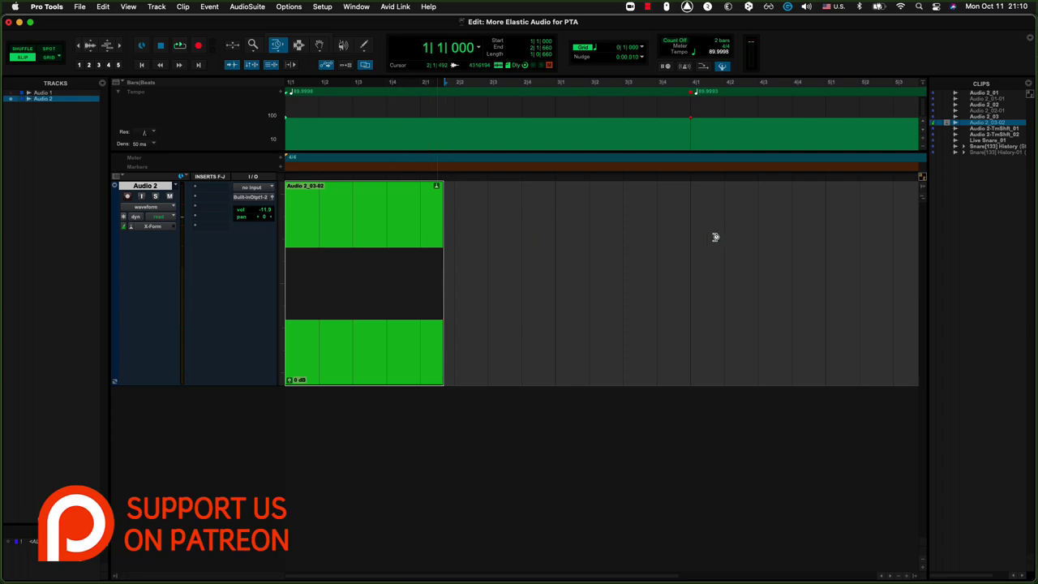
{"action": "left_click_drag", "start_coordinate": [754, 235], "coordinate": [375, 239]}
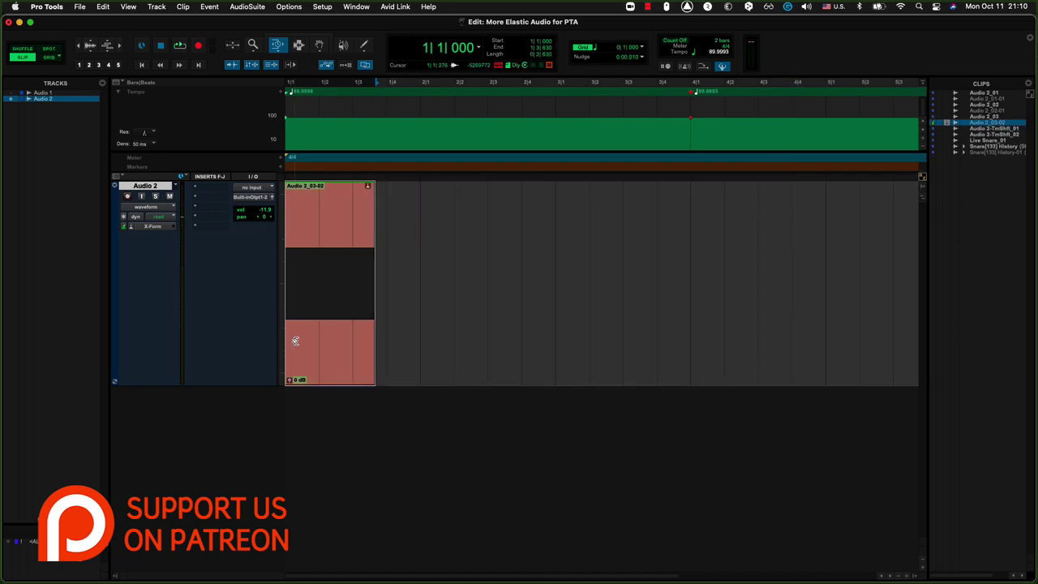
{"action": "left_click", "coordinate": [798, 241]}
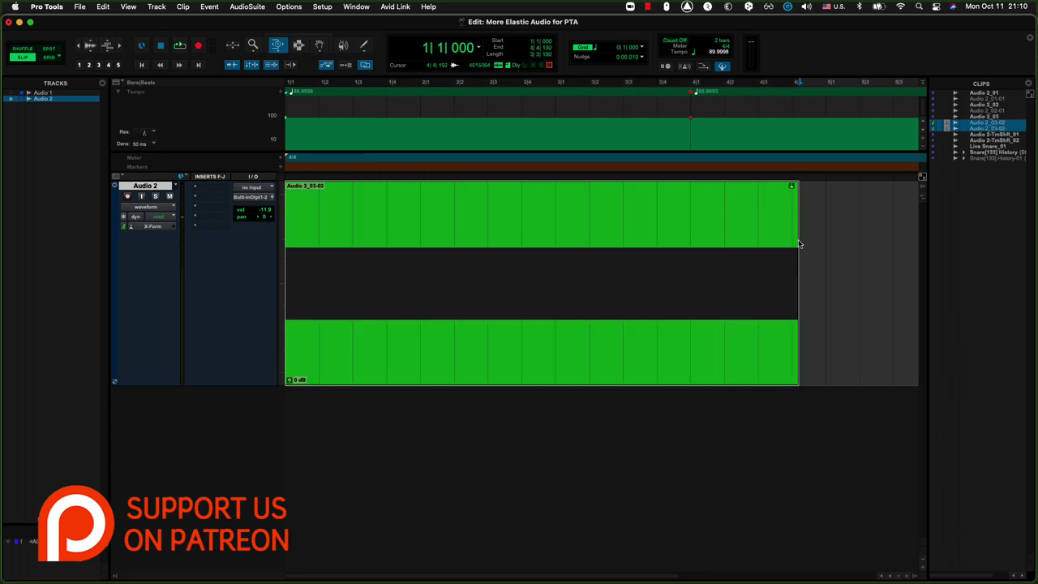
{"action": "left_click", "coordinate": [443, 167]}
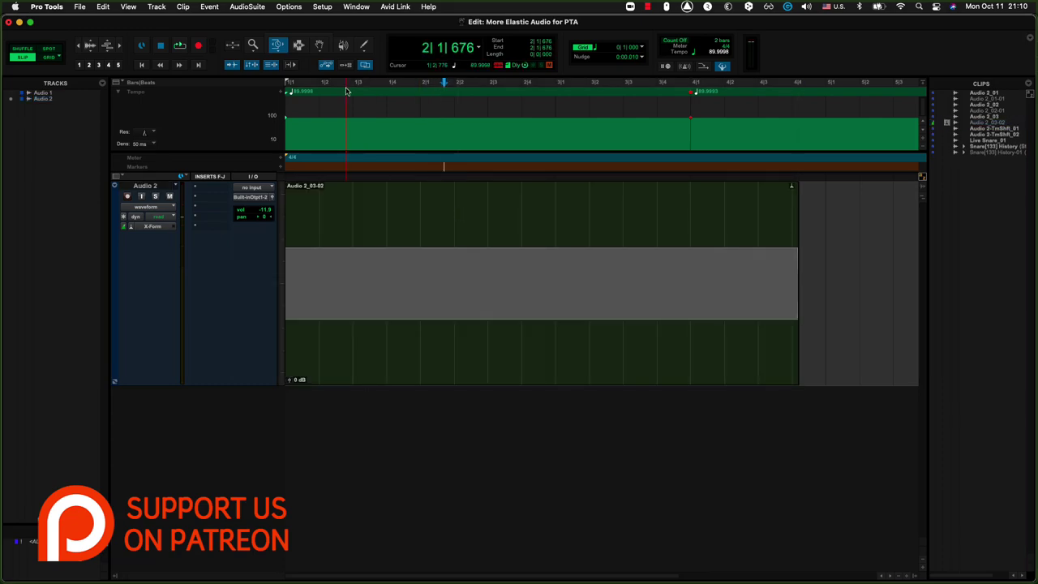
{"action": "key", "text": "super+bracketright"}
{"action": "key", "text": "super+bracketright"}
{"action": "key", "text": "super+bracketright"}
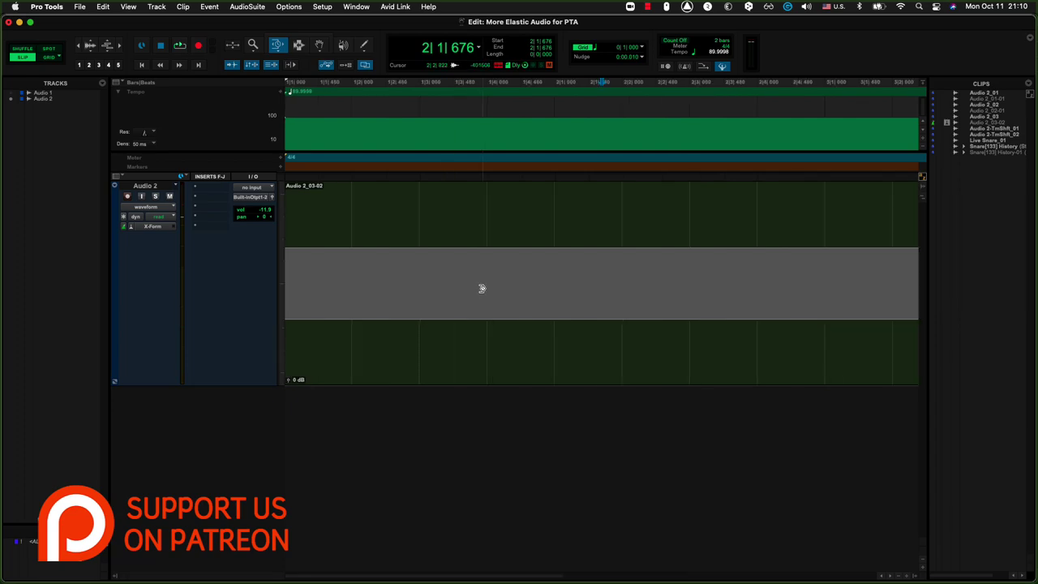
Zoom in to individual sine cycles and review the X-Form plugin's Quality setting.
{"action": "key", "text": "super+bracketright"}
{"action": "key", "text": "super+bracketright"}
{"action": "key", "text": "super+bracketright"}
{"action": "key", "text": "super+bracketright"}
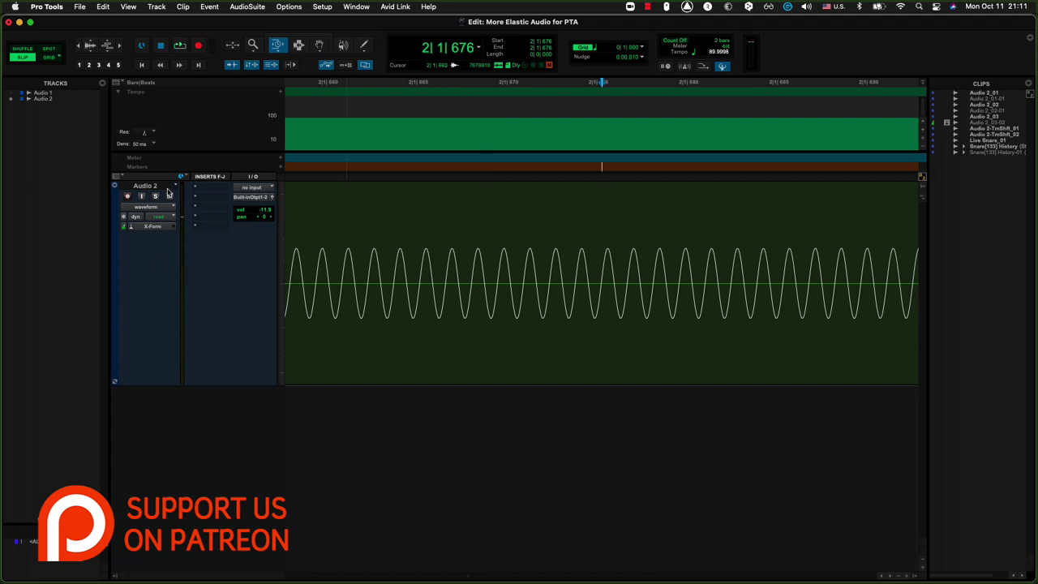
{"action": "left_click", "coordinate": [149, 229]}
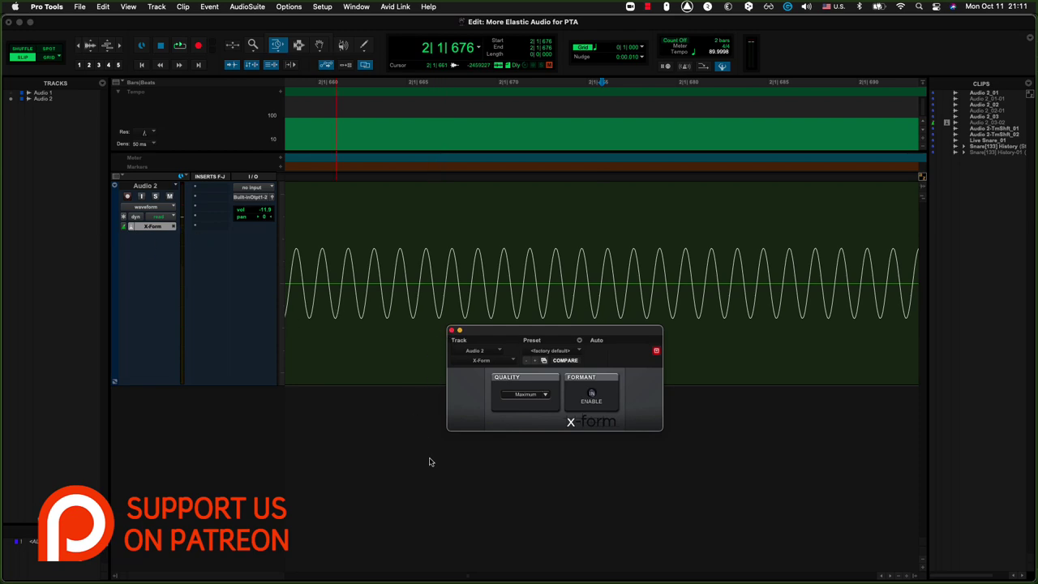
{"action": "left_click", "coordinate": [452, 330]}
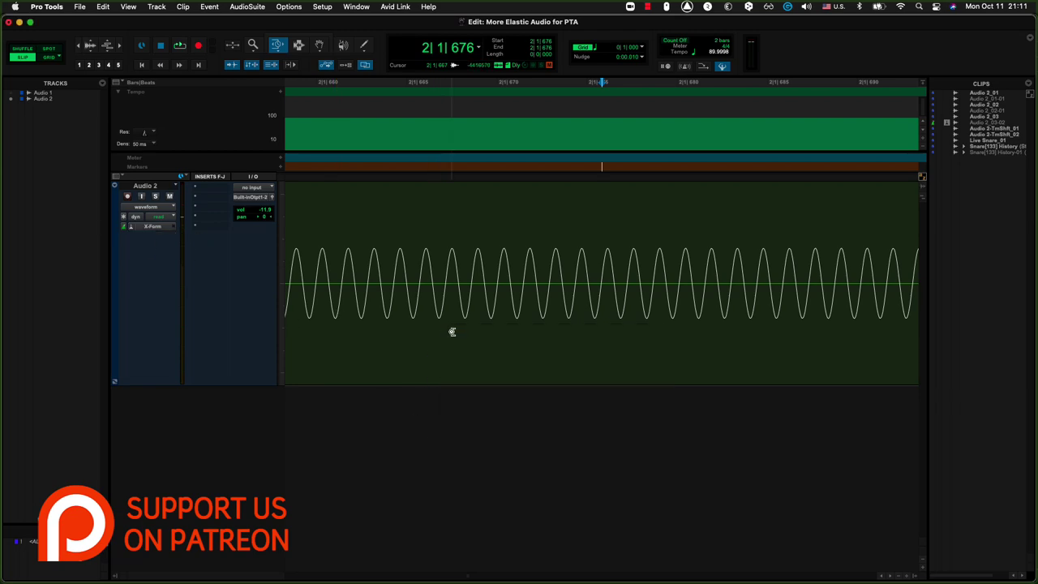